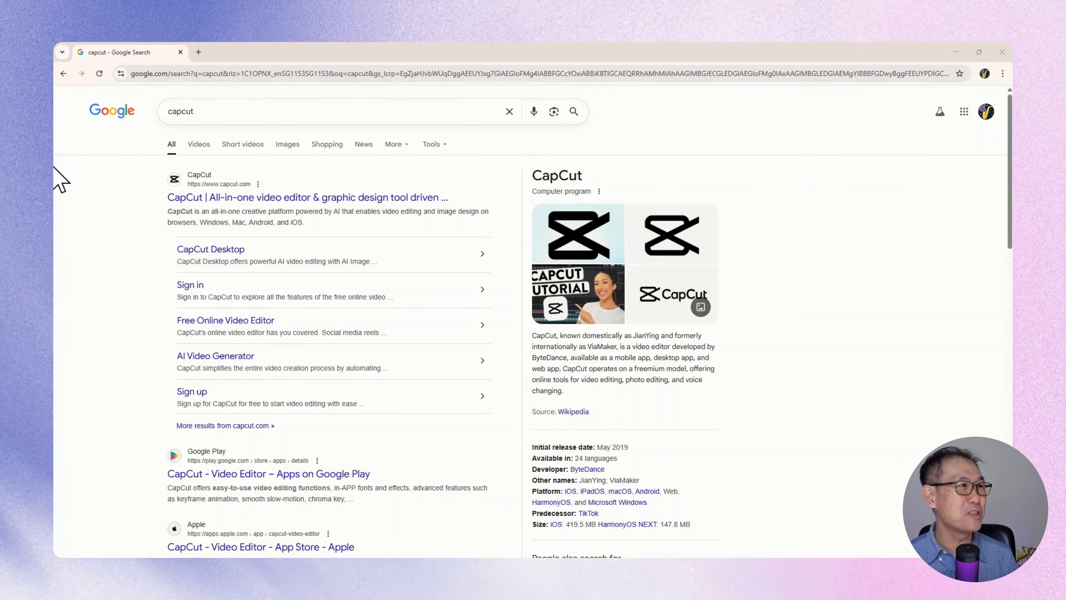
# Open the CapCut website from the search results, launch the online version and go to the default space.
pyautogui.click(244, 197)
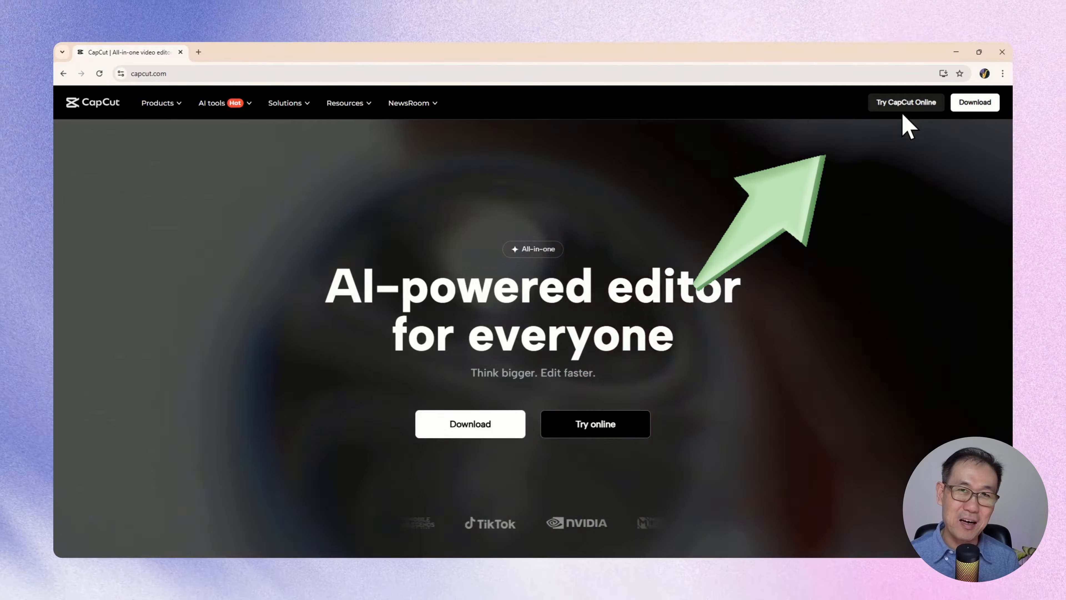
pyautogui.click(905, 104)
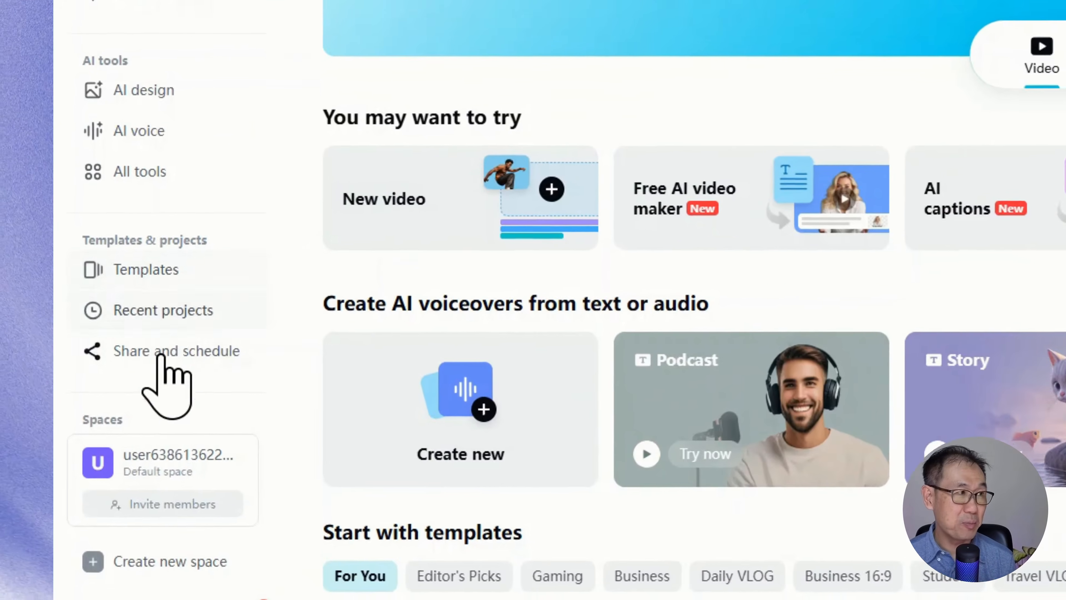
pyautogui.click(154, 462)
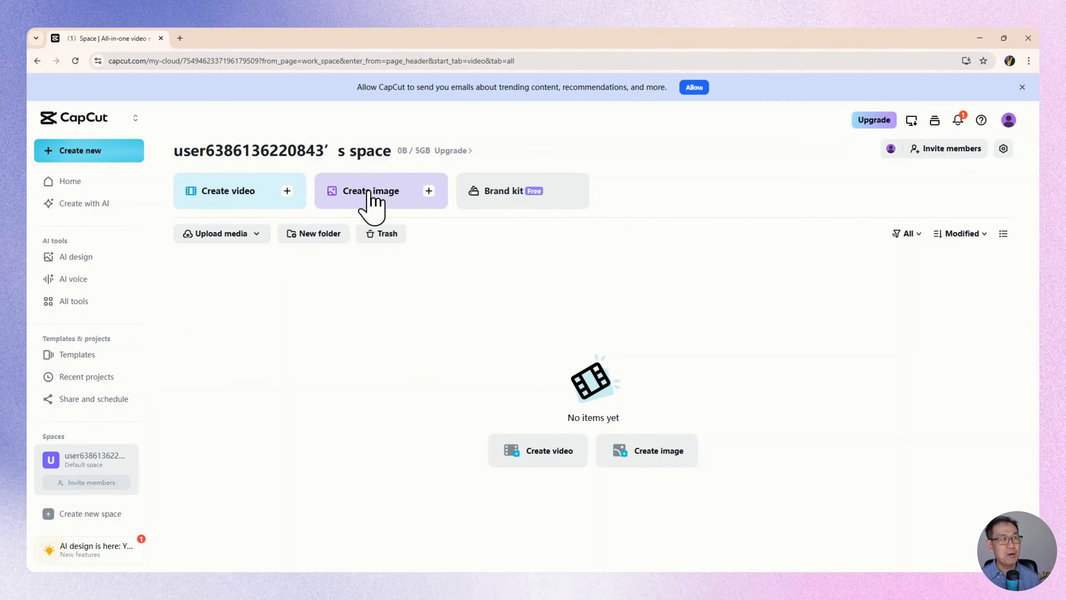
pyautogui.moveTo(421, 156)
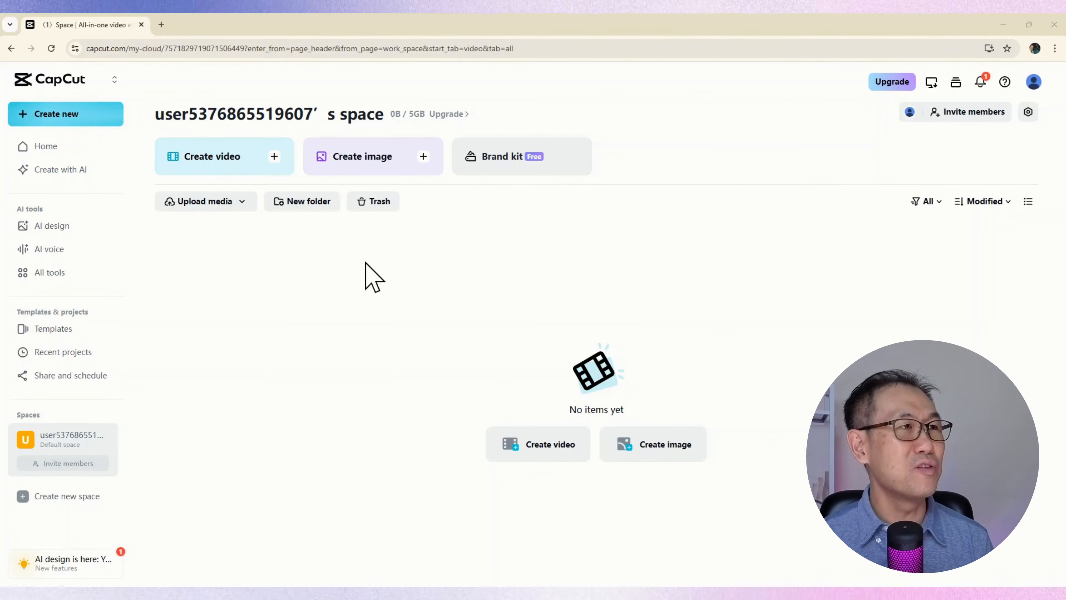
# Create a new folder named "I Love AndrewLearnsAI" in the space.
pyautogui.click(313, 202)
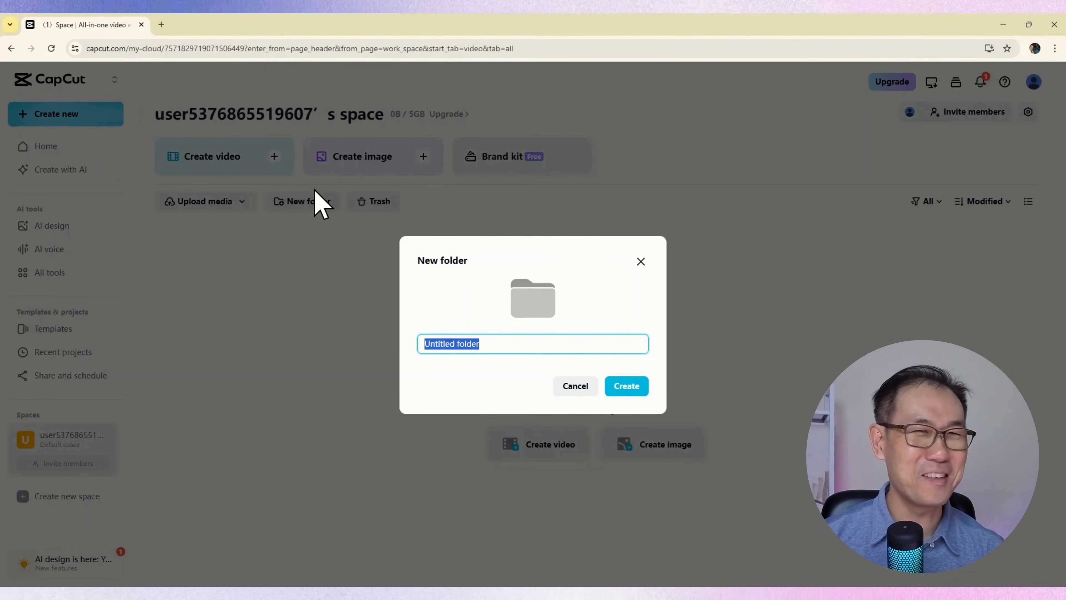
pyautogui.click(627, 386)
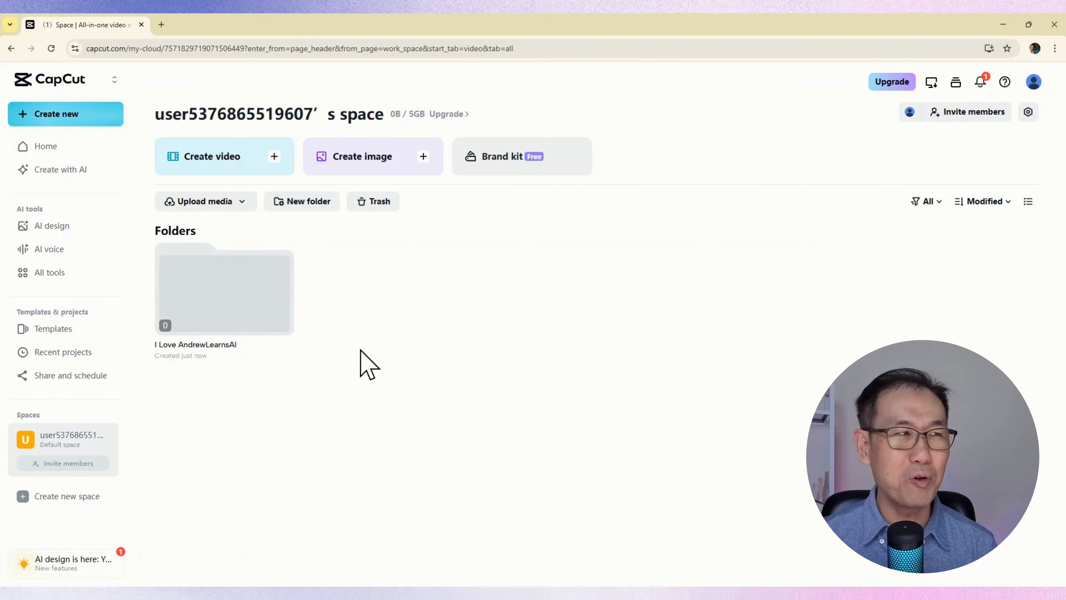
# Upload the 21 video, image and music files into the I Love AndrewLearnsAI folder and refresh the page.
pyautogui.click(269, 313)
pyautogui.moveTo(217, 160)
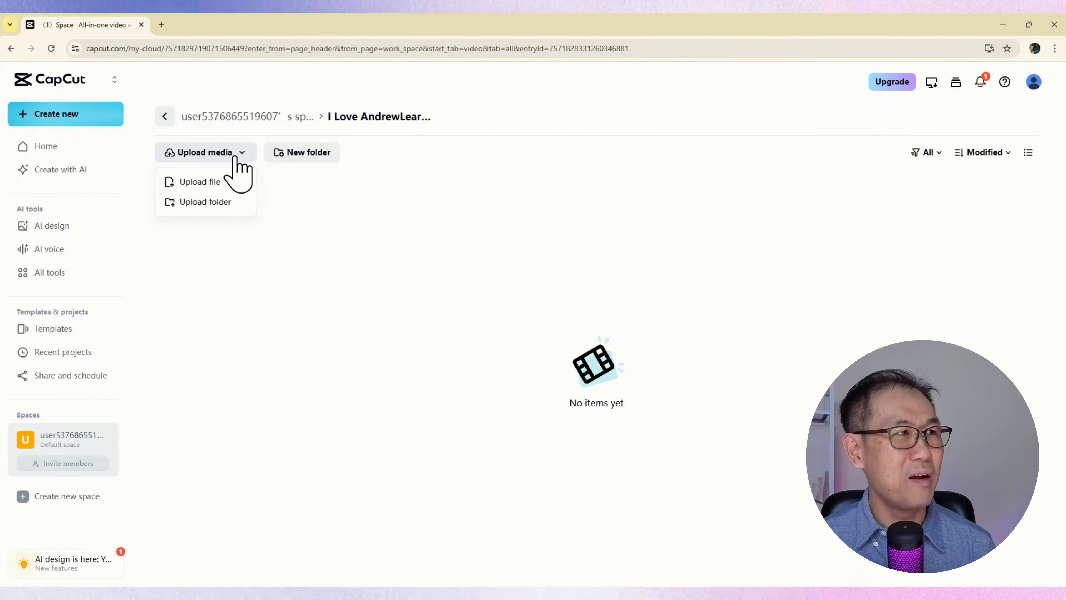
pyautogui.click(227, 182)
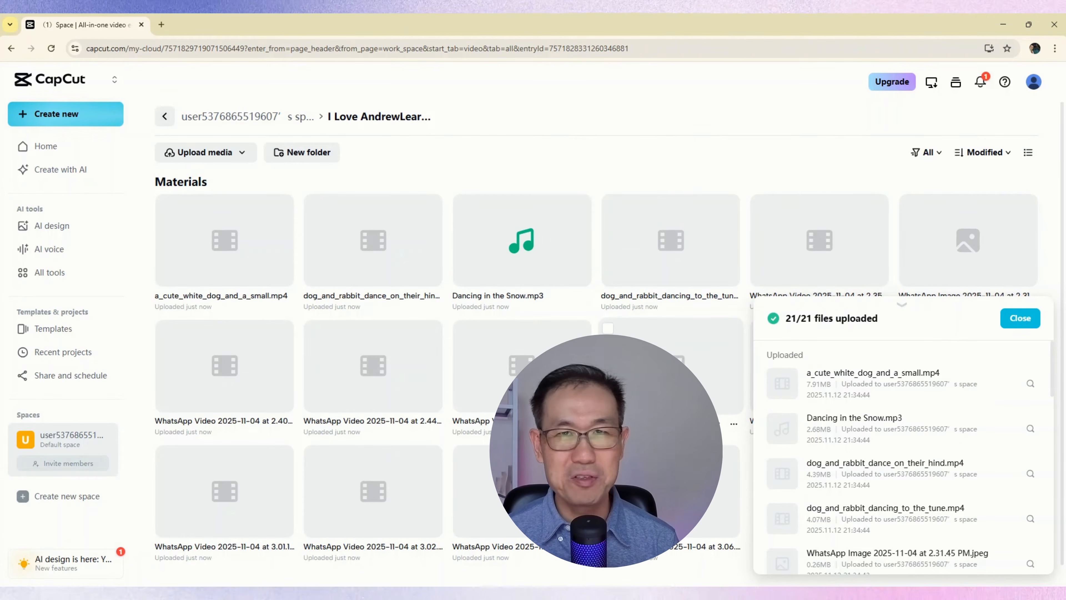
pyautogui.click(52, 48)
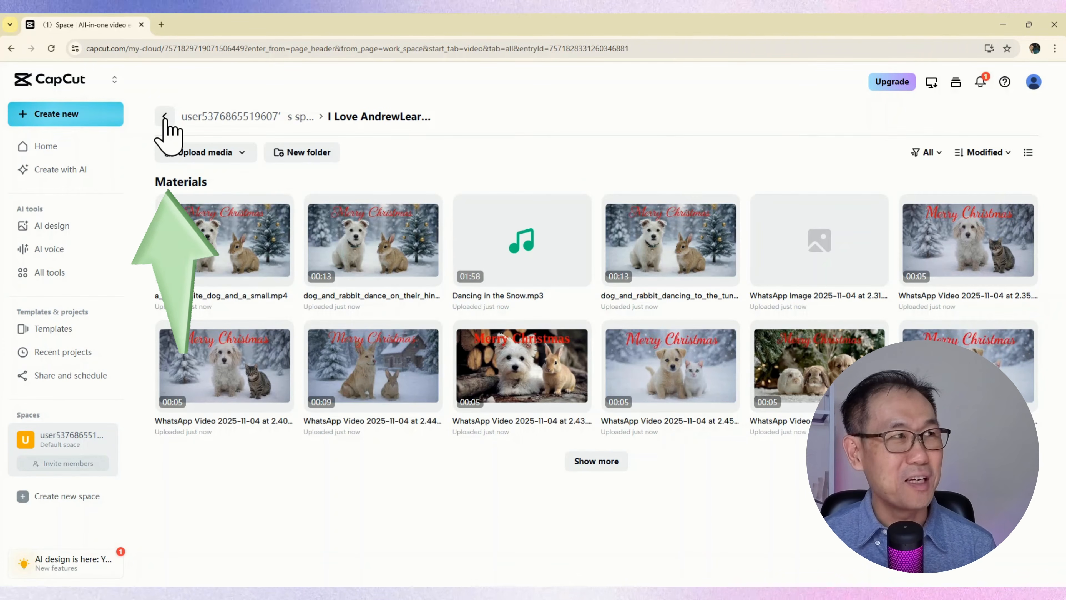
# Start a new video project from the space and open the I Love AndrewLearnsAI media folder in the editor, dismissing the export tip.
pyautogui.click(164, 117)
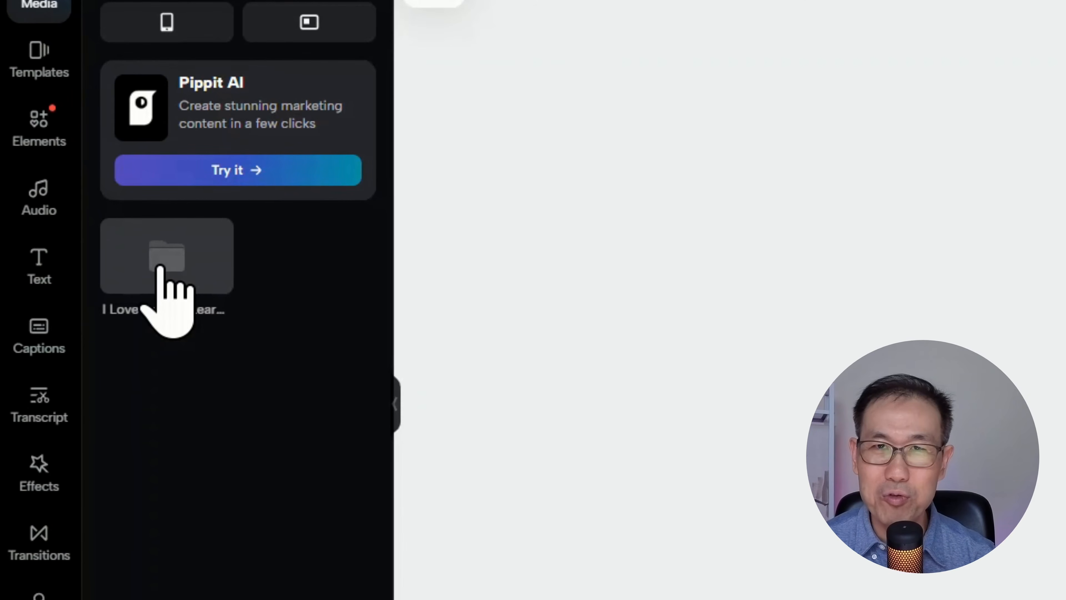
pyautogui.click(161, 269)
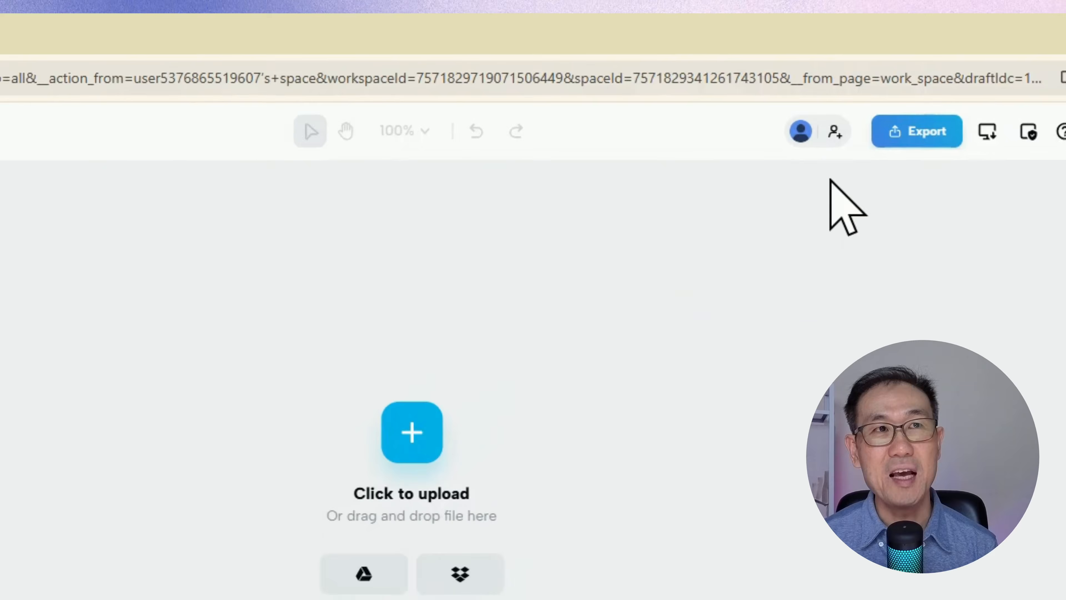
pyautogui.moveTo(905, 79)
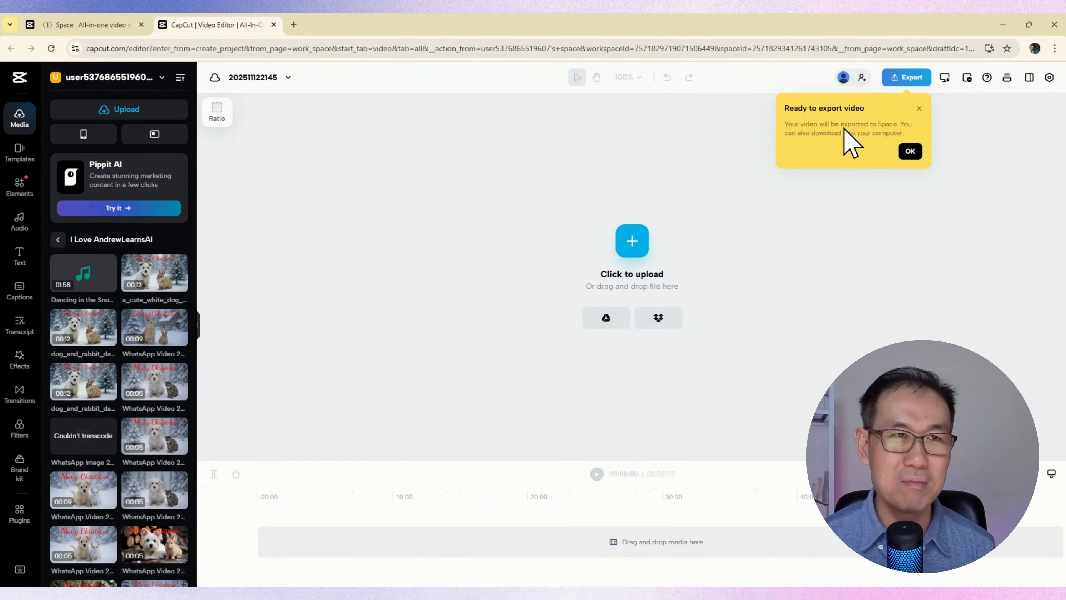
pyautogui.click(915, 155)
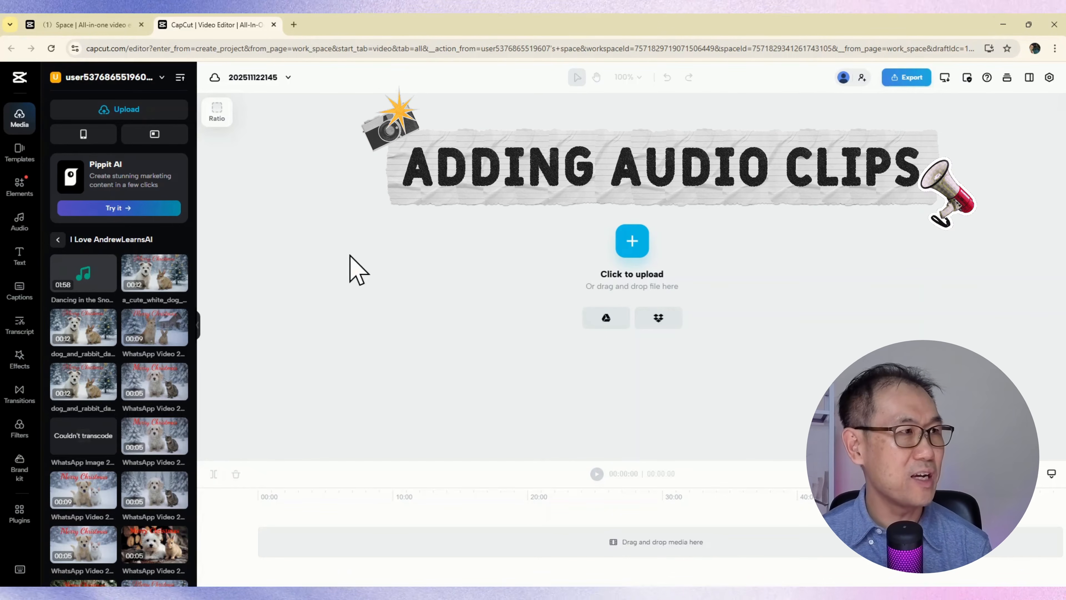
# Add Dancing in the Snow.mp3 to the timeline and position the audio clip so it starts at 00:00.
pyautogui.click(83, 277)
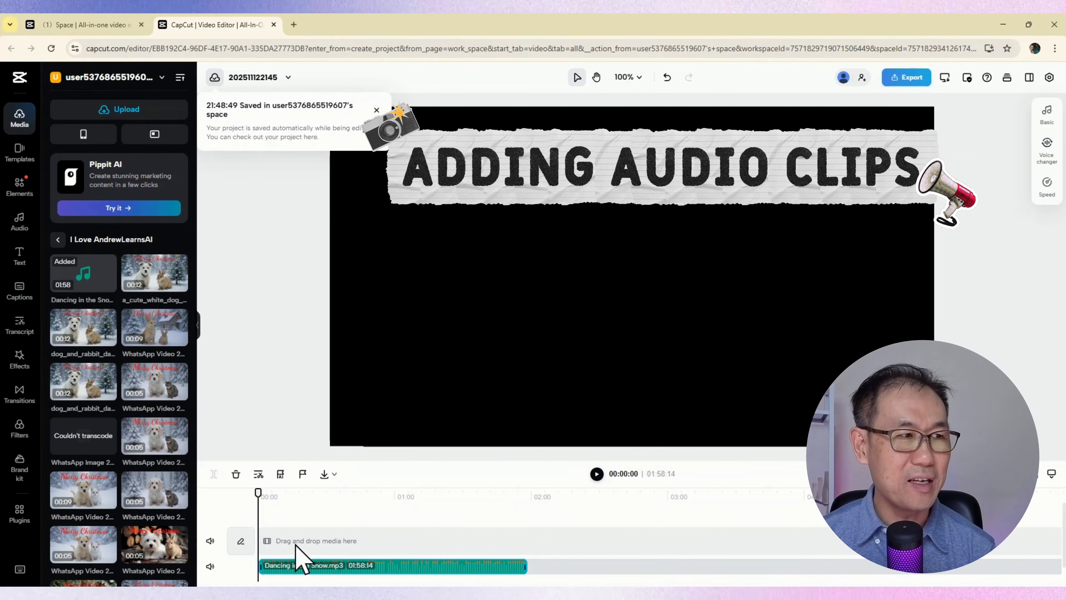
pyautogui.moveTo(364, 566); pyautogui.dragTo(491, 566)
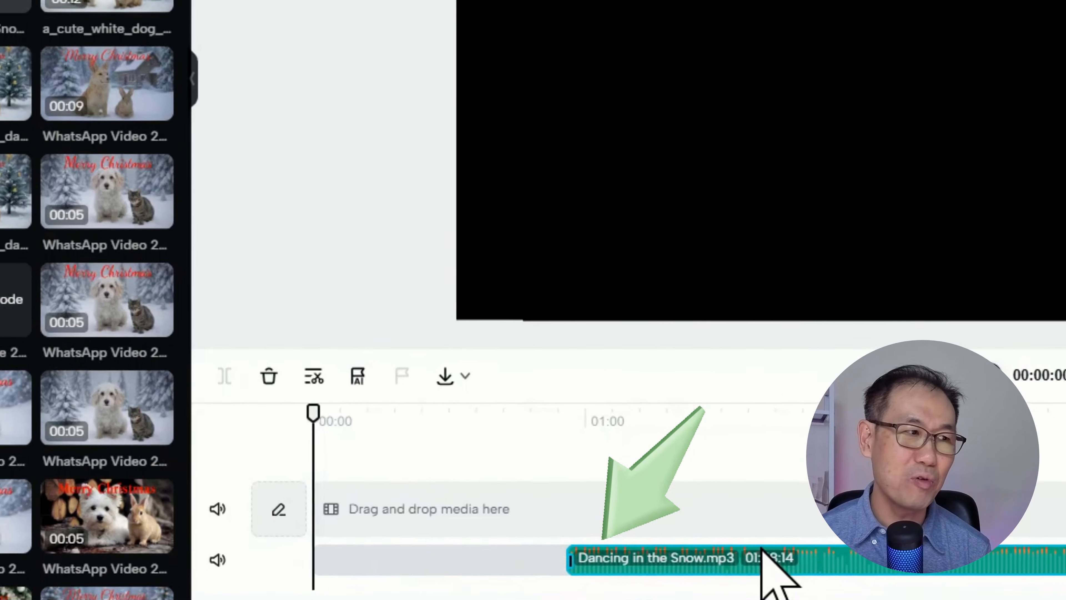
pyautogui.moveTo(761, 548); pyautogui.dragTo(331, 560)
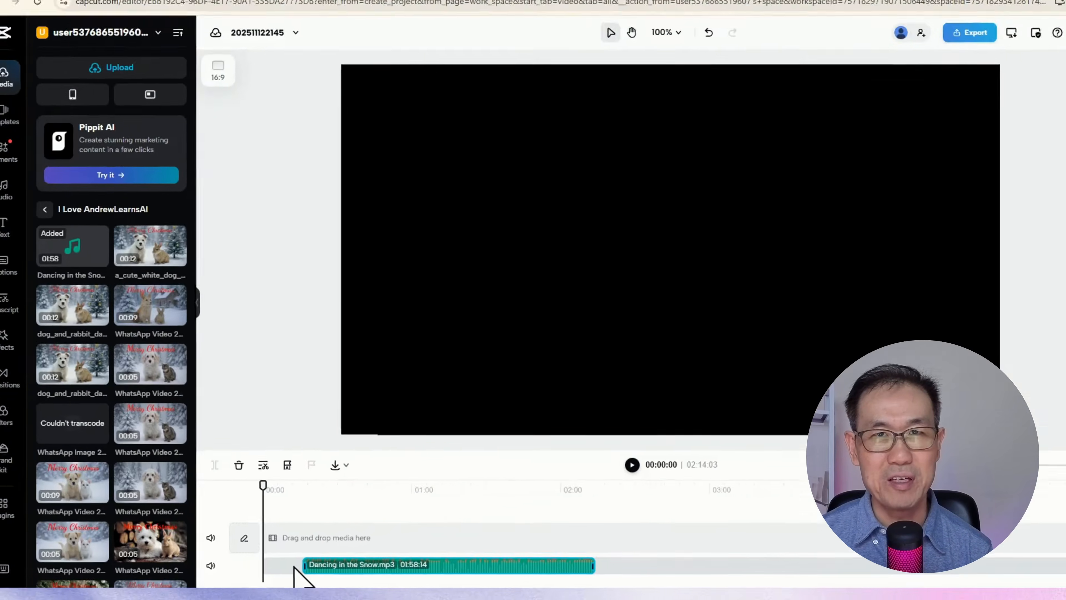
pyautogui.moveTo(441, 560); pyautogui.dragTo(369, 560)
pyautogui.moveTo(286, 567); pyautogui.dragTo(285, 567)
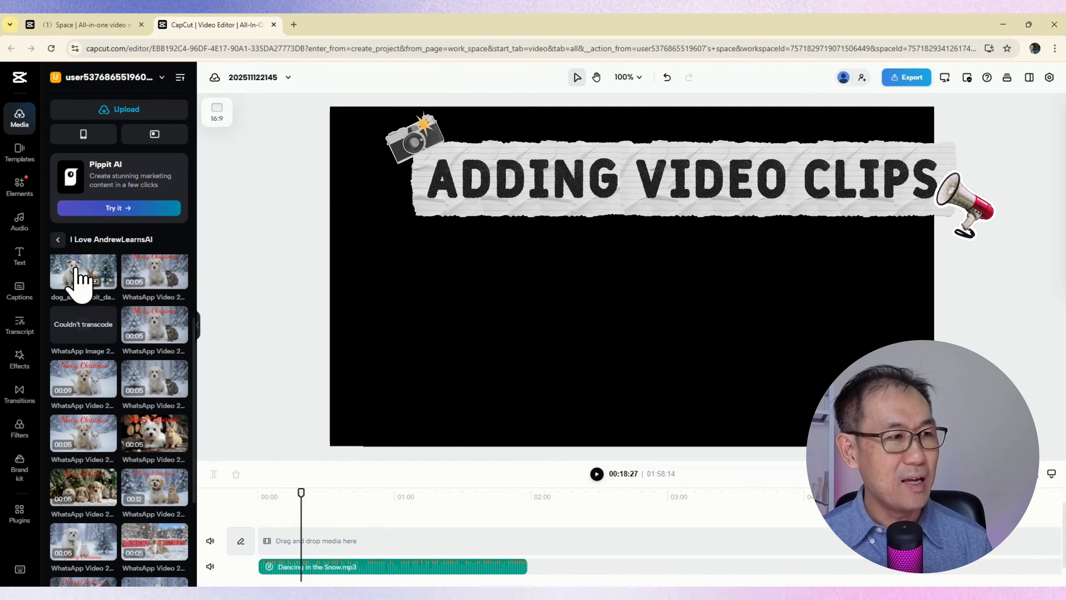
# Fill the video track with the dog-and-cat clip, the red Merry Christmas clip, the dancing dog-and-rabbit clip and the puppies clip, in that order.
pyautogui.moveTo(76, 279); pyautogui.dragTo(305, 538)
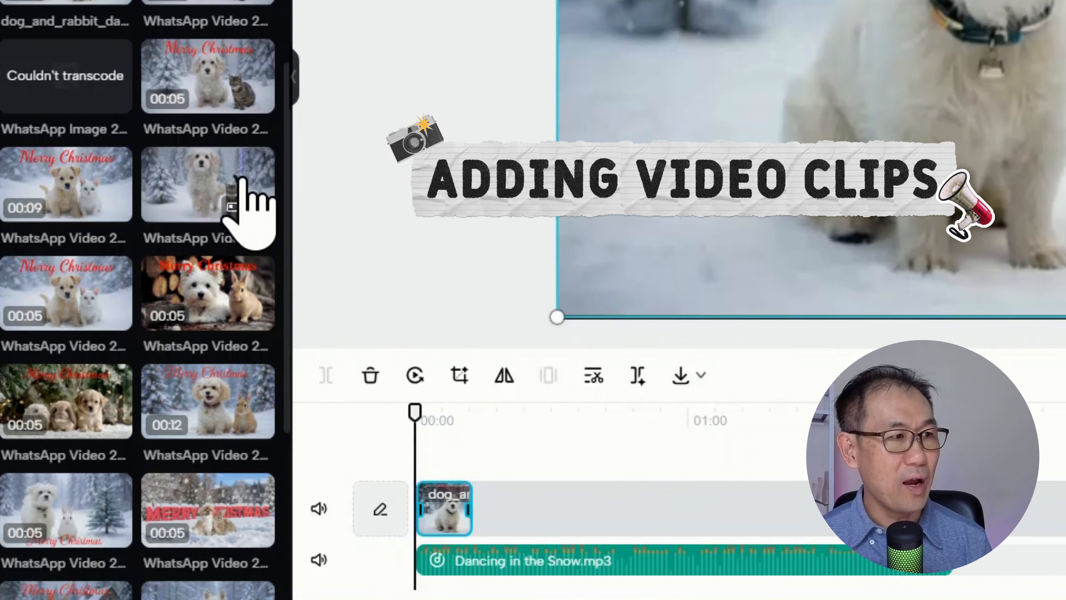
pyautogui.click(202, 507)
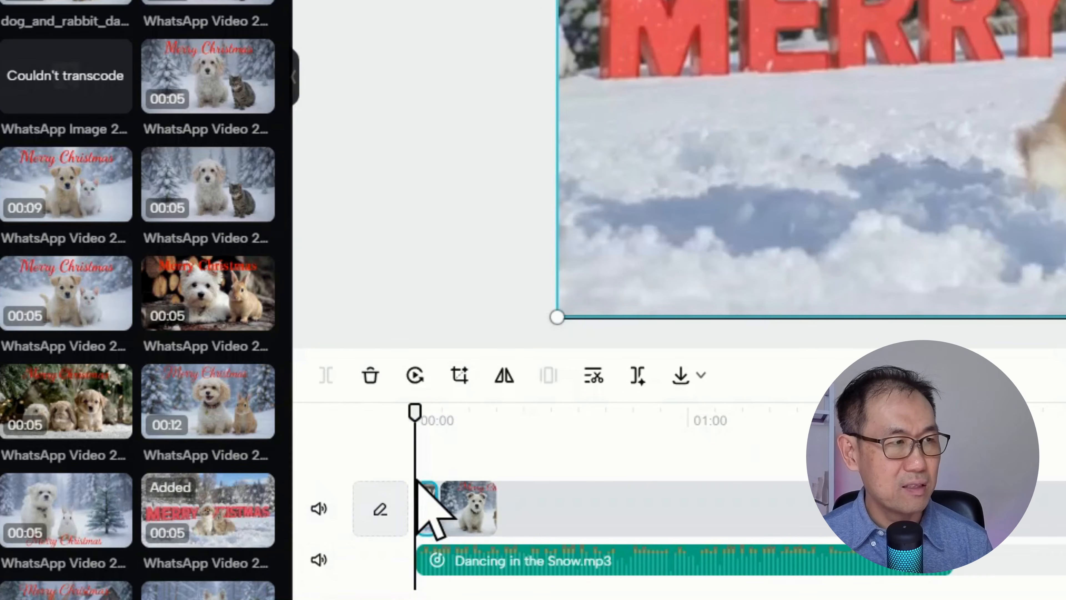
pyautogui.moveTo(415, 459); pyautogui.dragTo(496, 459)
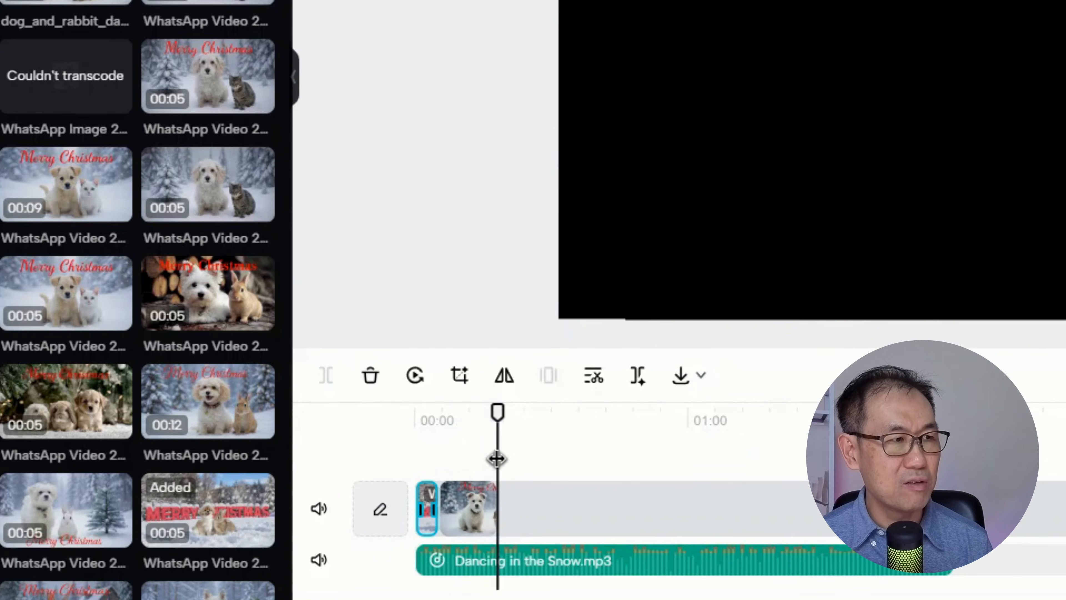
pyautogui.scroll(-5, 161, 411)
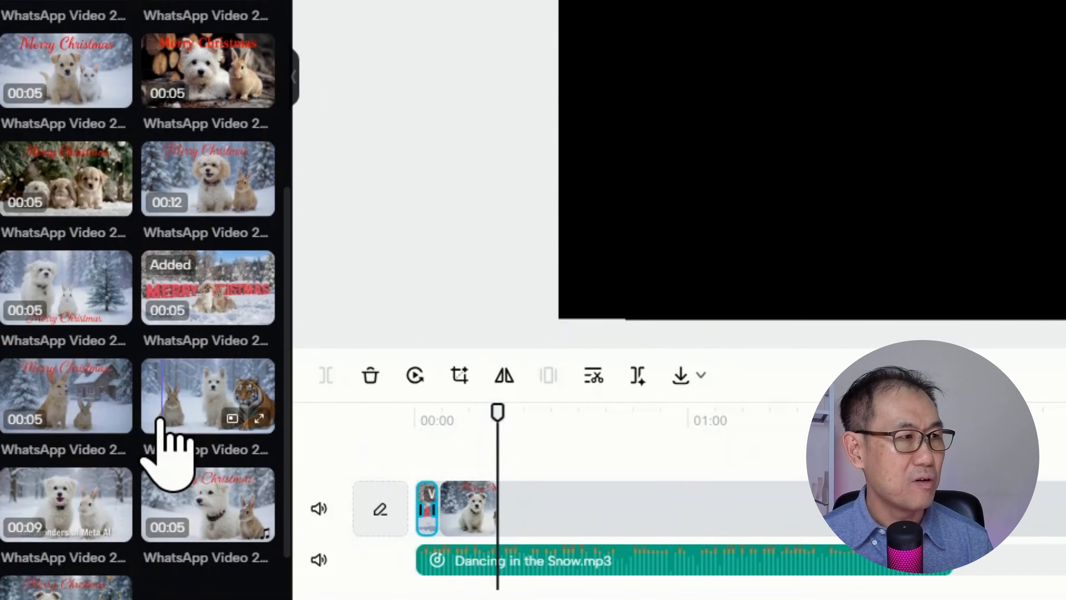
pyautogui.click(61, 174)
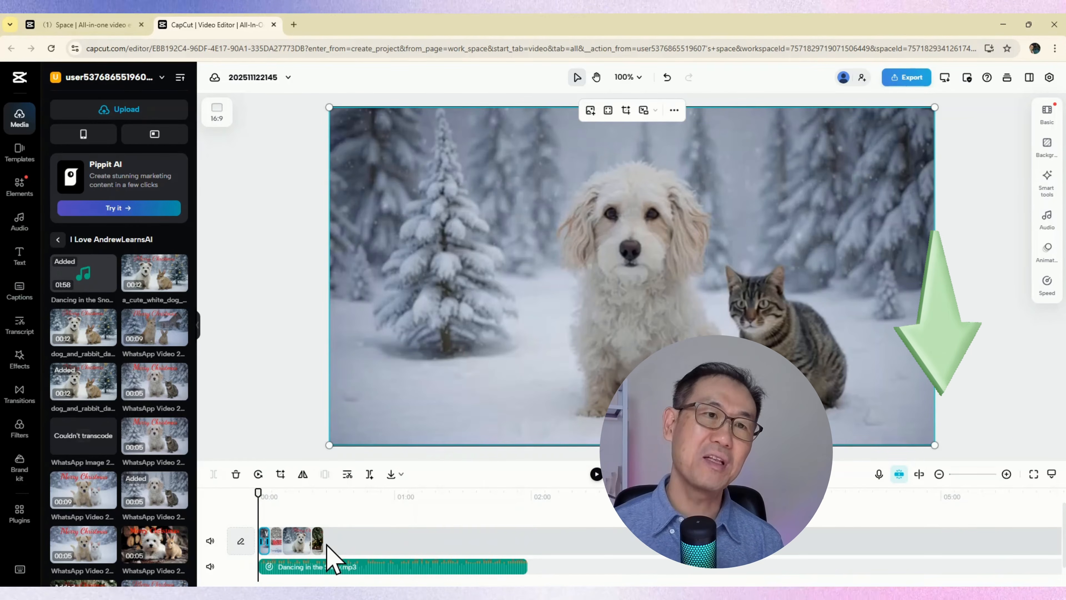
# Enlarge the timeline scale and play the video from the start to about 15 seconds to check the combined sound.
pyautogui.click(1007, 475)
pyautogui.click(1007, 475)
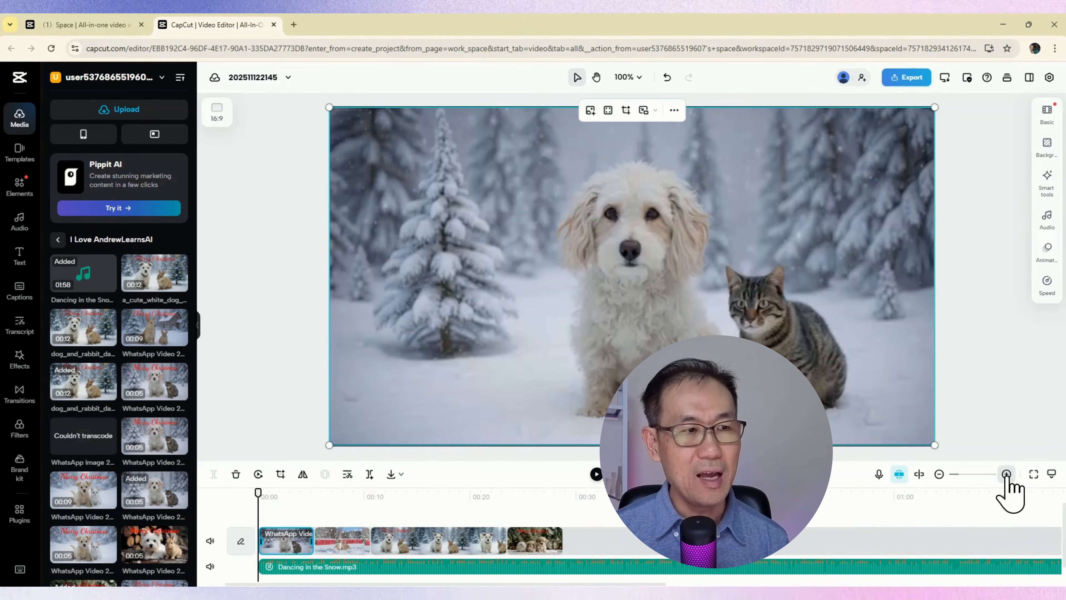
pyautogui.click(1007, 475)
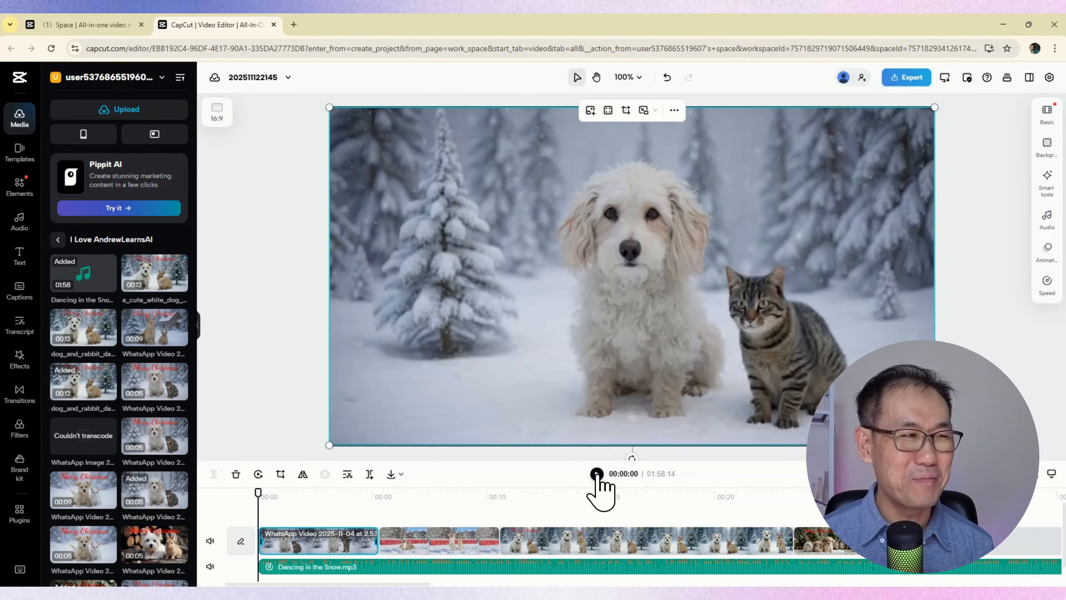
pyautogui.click(596, 473)
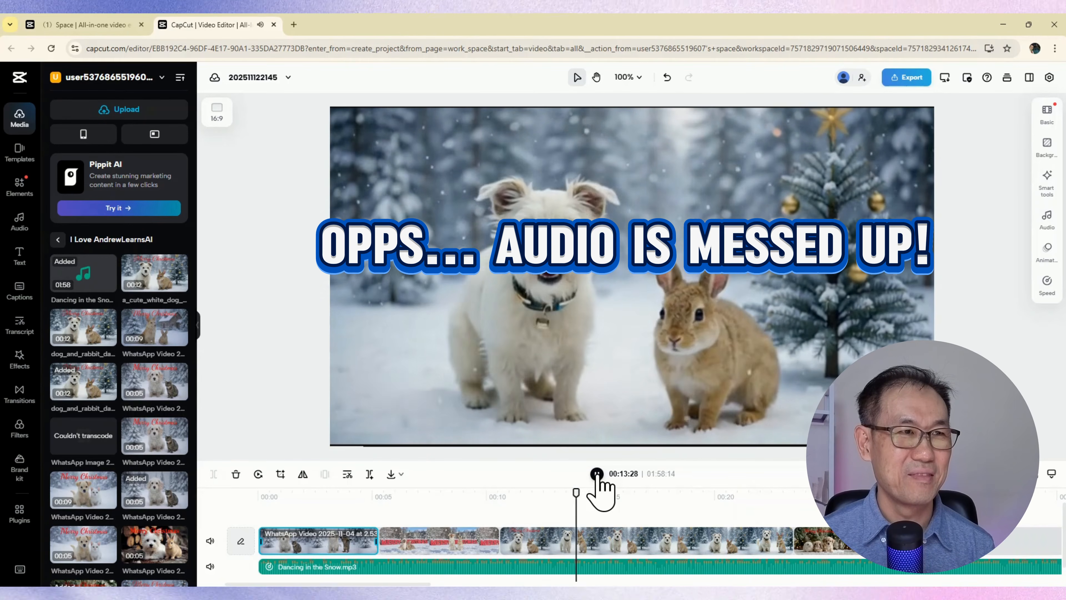
pyautogui.click(597, 474)
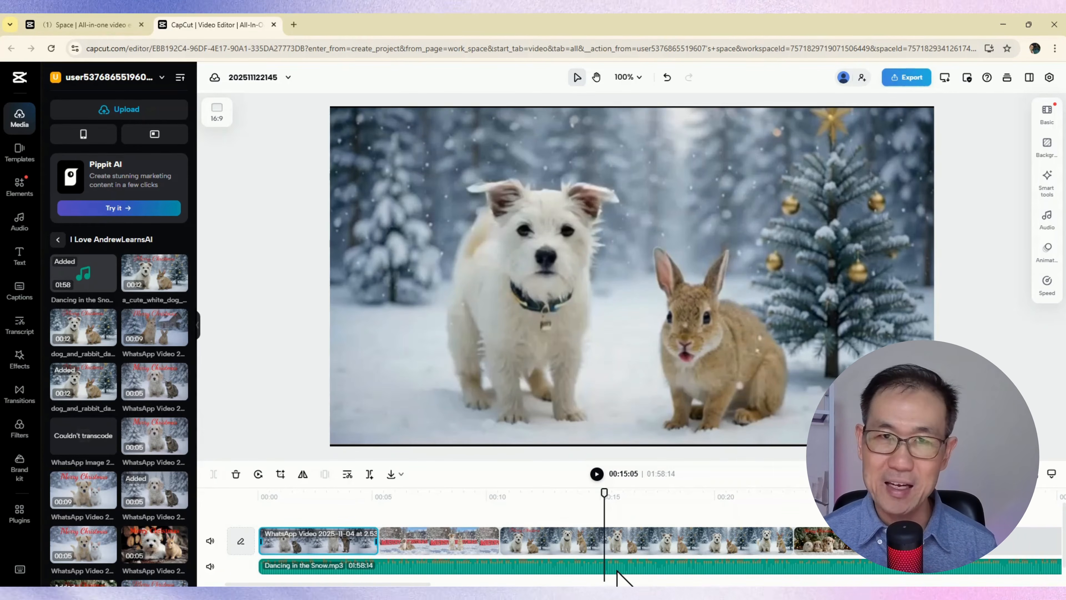
# Separate the audio from the dog_and_rabbit_dancing_to_the_tune.mp4 clip and make the timeline area taller to show the new track.
pyautogui.click(625, 545)
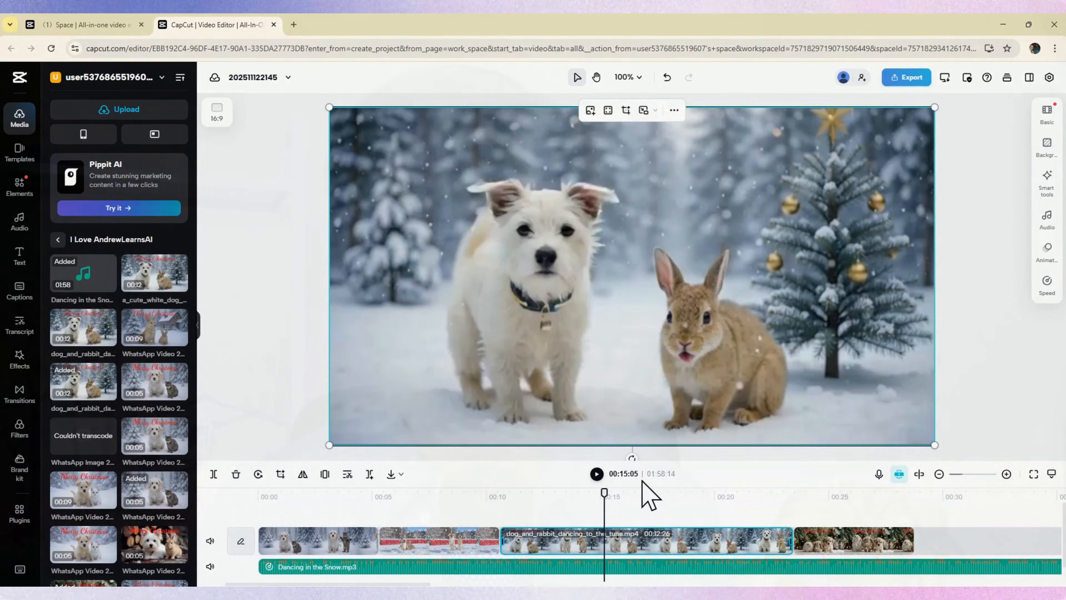
pyautogui.rightClick(704, 540)
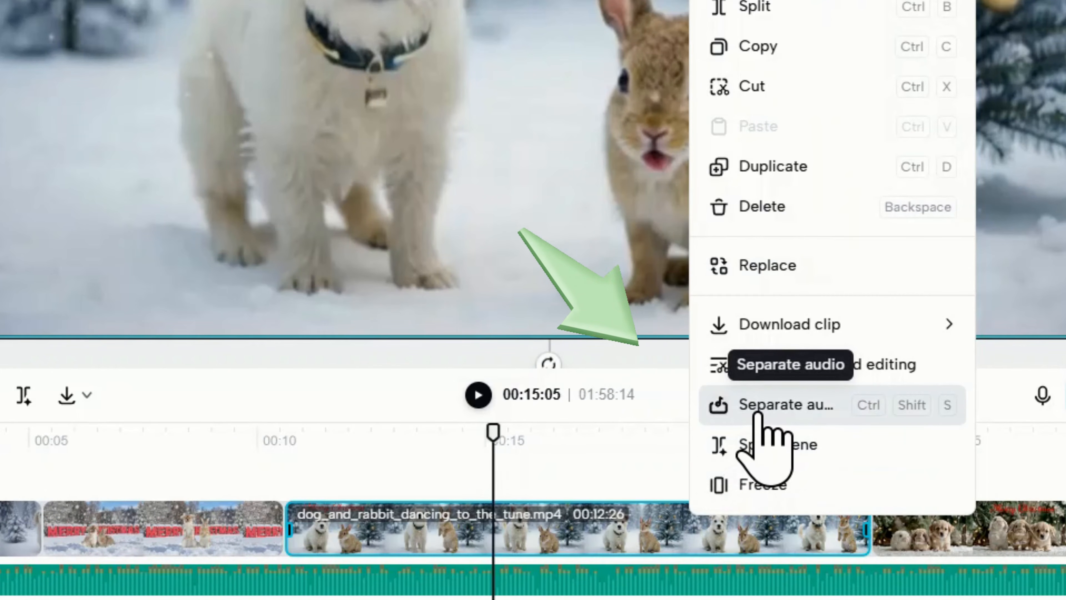
pyautogui.click(758, 413)
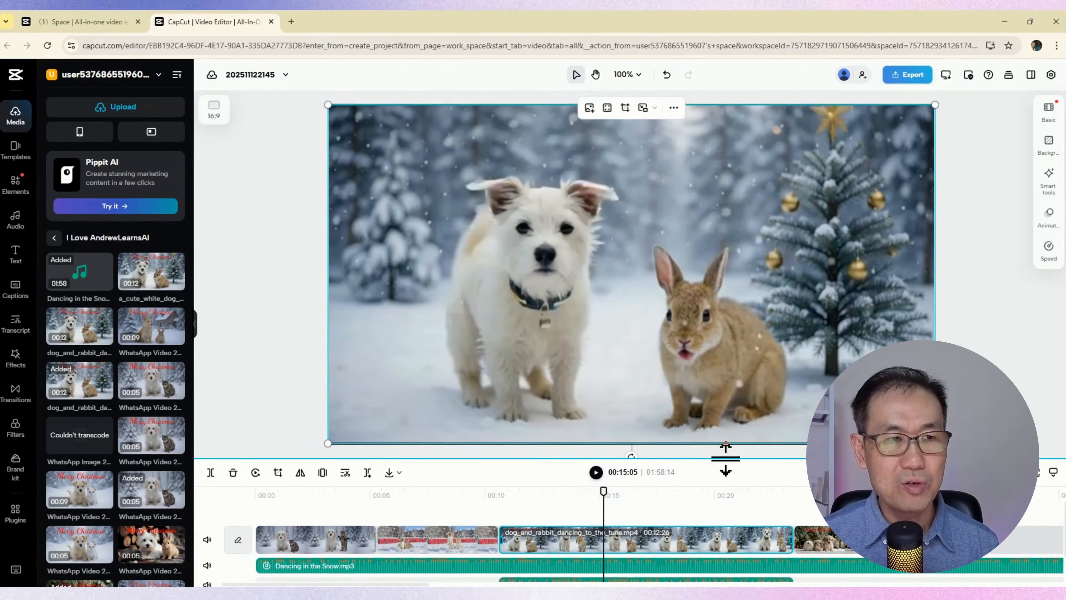
pyautogui.moveTo(757, 458); pyautogui.dragTo(756, 409)
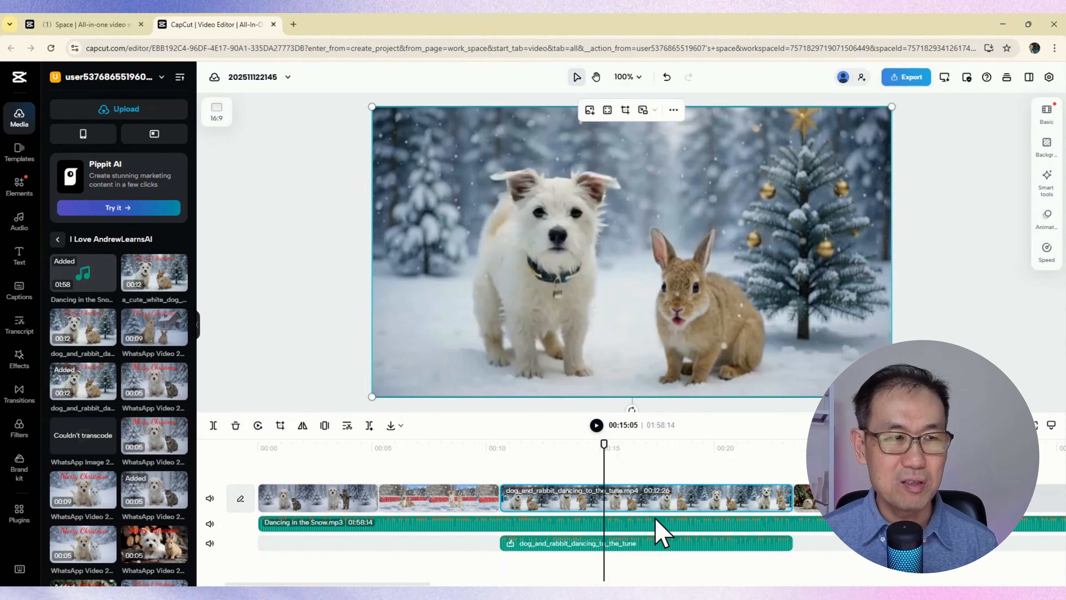
# Lower the separated dog_and_rabbit_dancing_to_the_tune audio to -34.1 dB, and raise its volume to 17 dB.
pyautogui.click(655, 547)
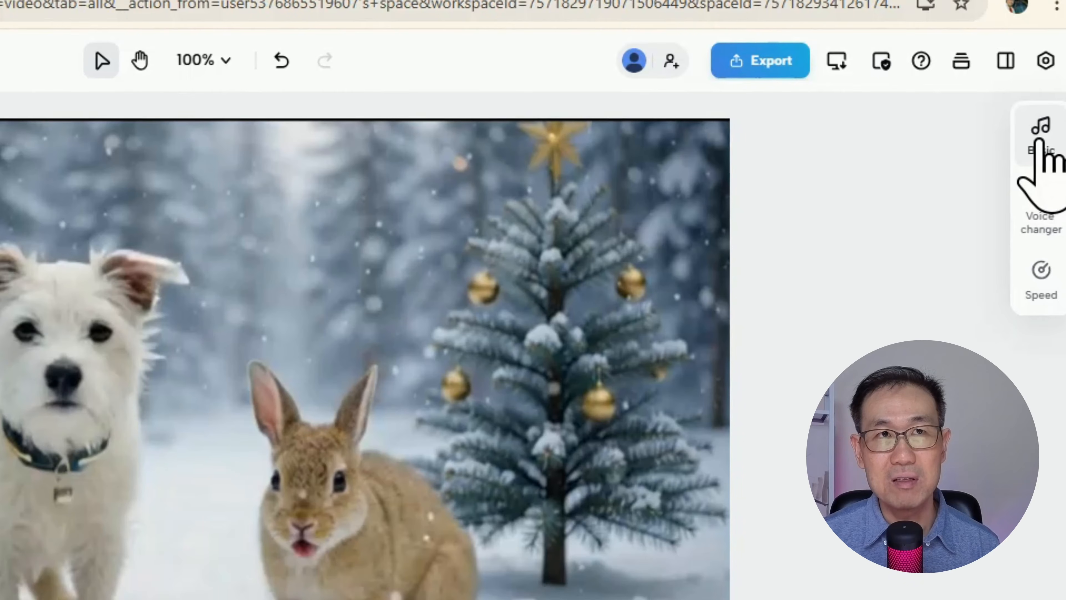
pyautogui.click(1039, 145)
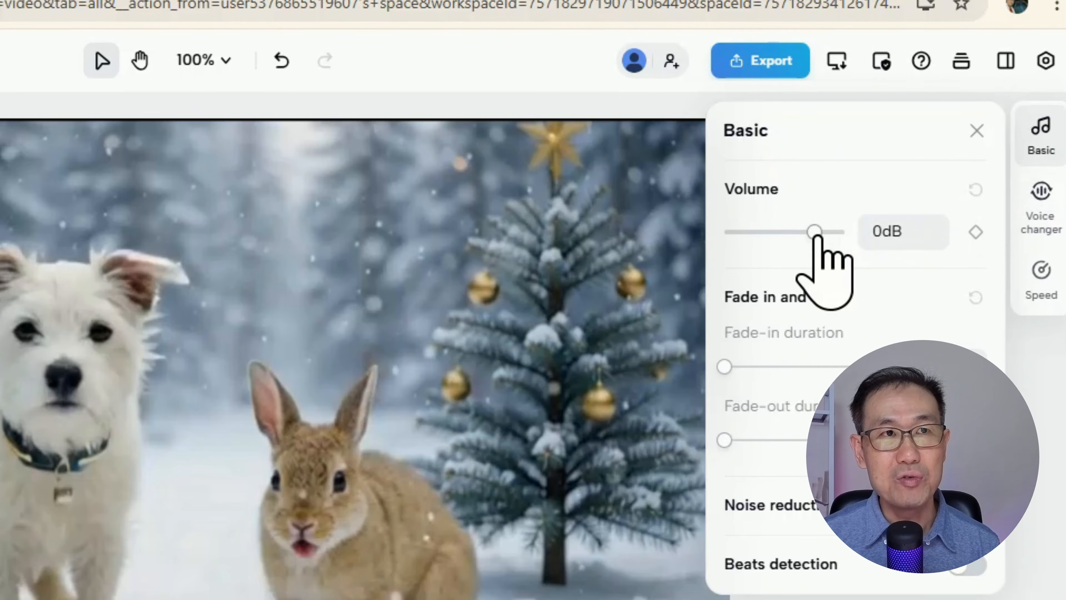
pyautogui.moveTo(816, 232); pyautogui.dragTo(763, 233)
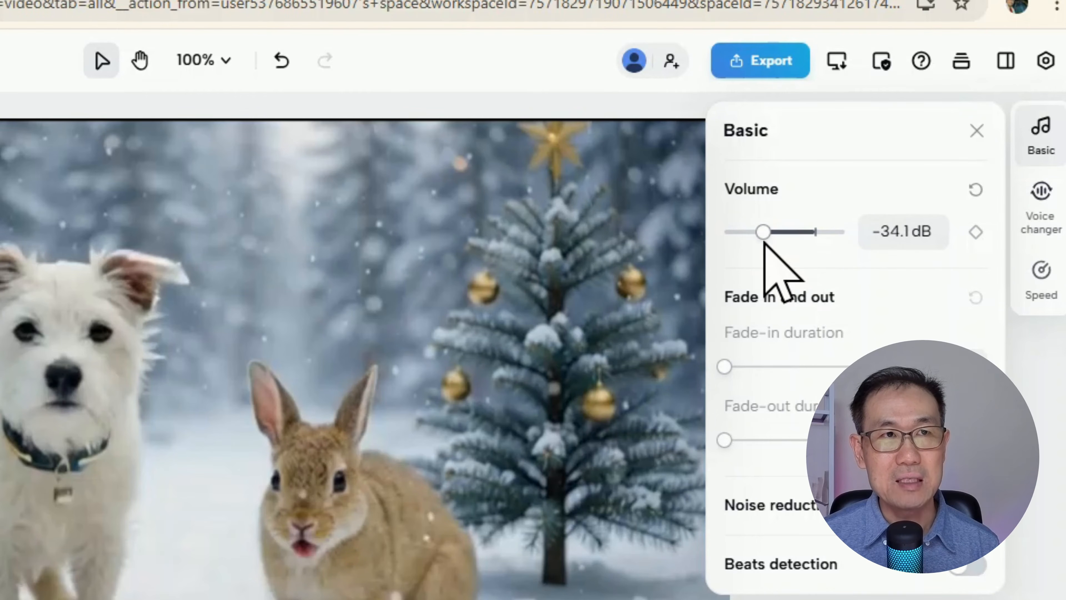
pyautogui.click(906, 245)
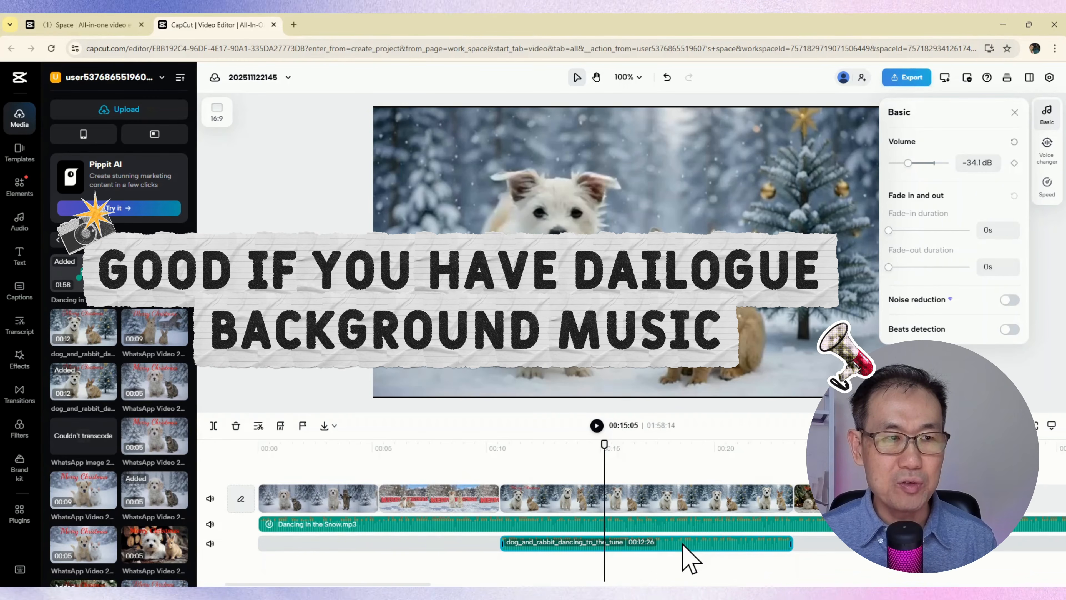
pyautogui.moveTo(908, 163); pyautogui.dragTo(946, 164)
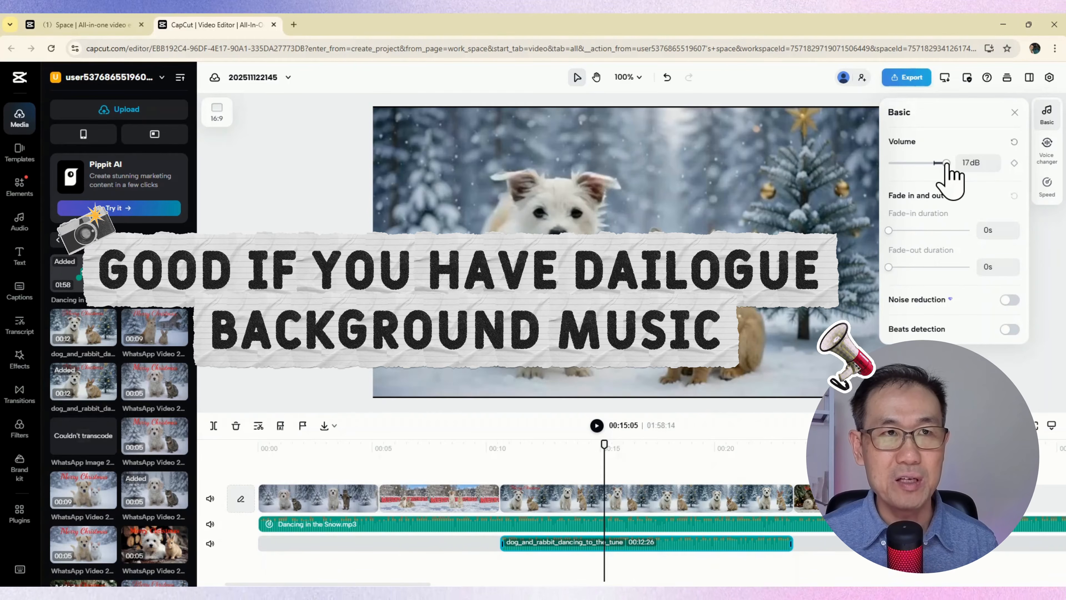
# Set the separated dog_and_rabbit_dancing_to_the_tune audio's volume to 0.7 dB, and remove its separate track from the timeline.
pyautogui.moveTo(946, 163); pyautogui.dragTo(949, 163)
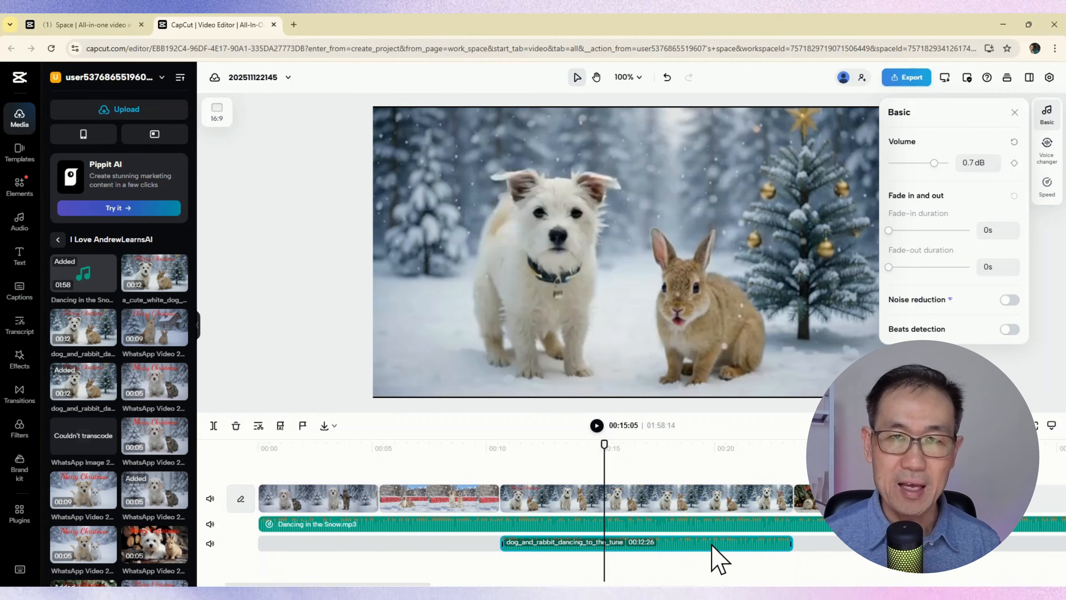
pyautogui.press('Delete')
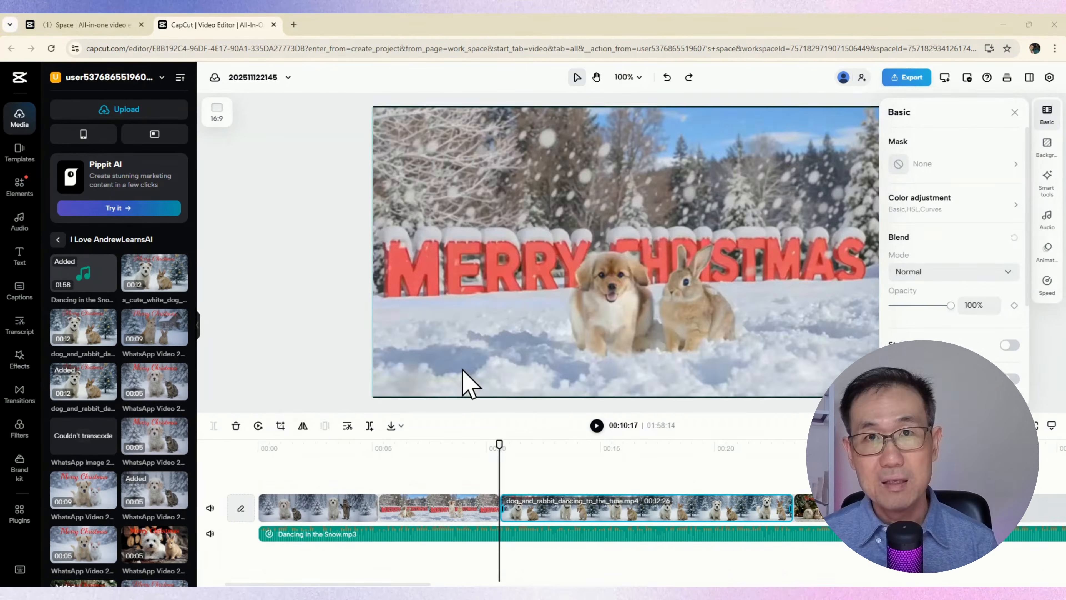
pyautogui.click(659, 475)
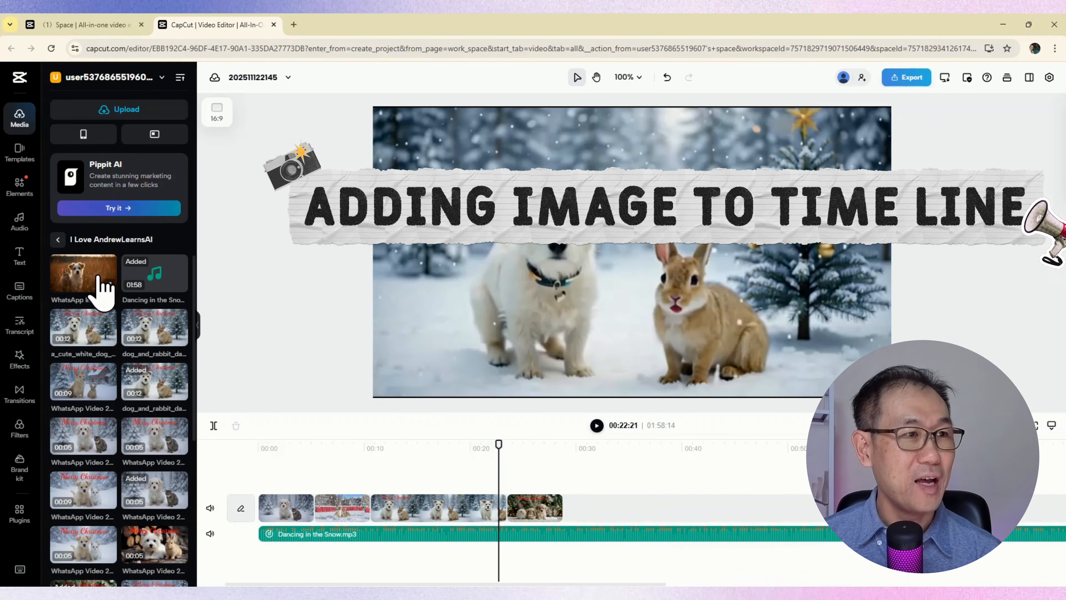
# Add the image of the rabbit and dog in the field after the puppies clip, and play it from 00:30:06.
pyautogui.moveTo(101, 280); pyautogui.dragTo(606, 528)
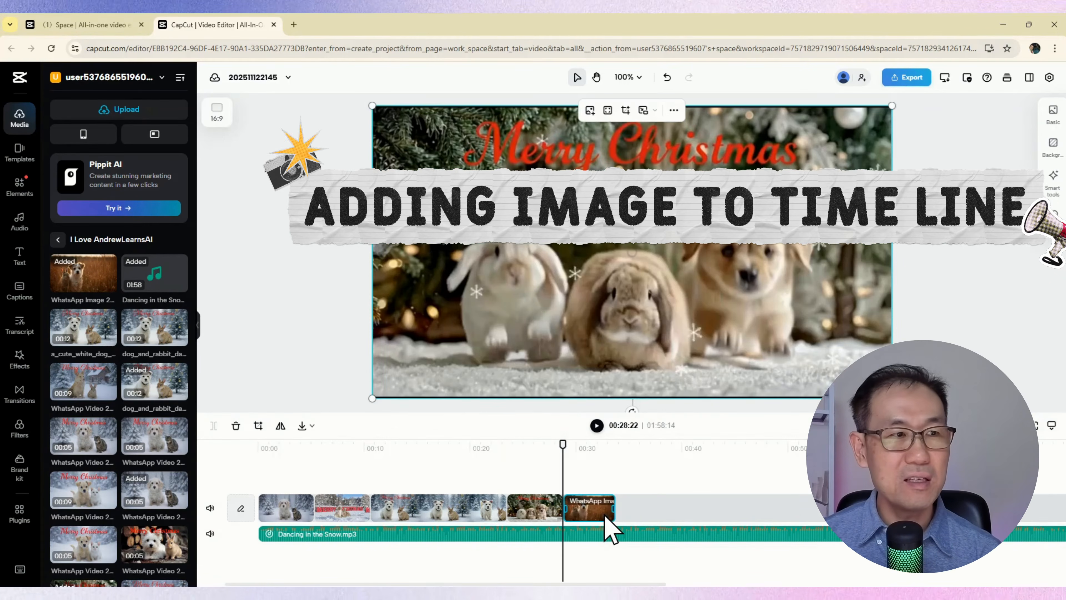
pyautogui.click(578, 475)
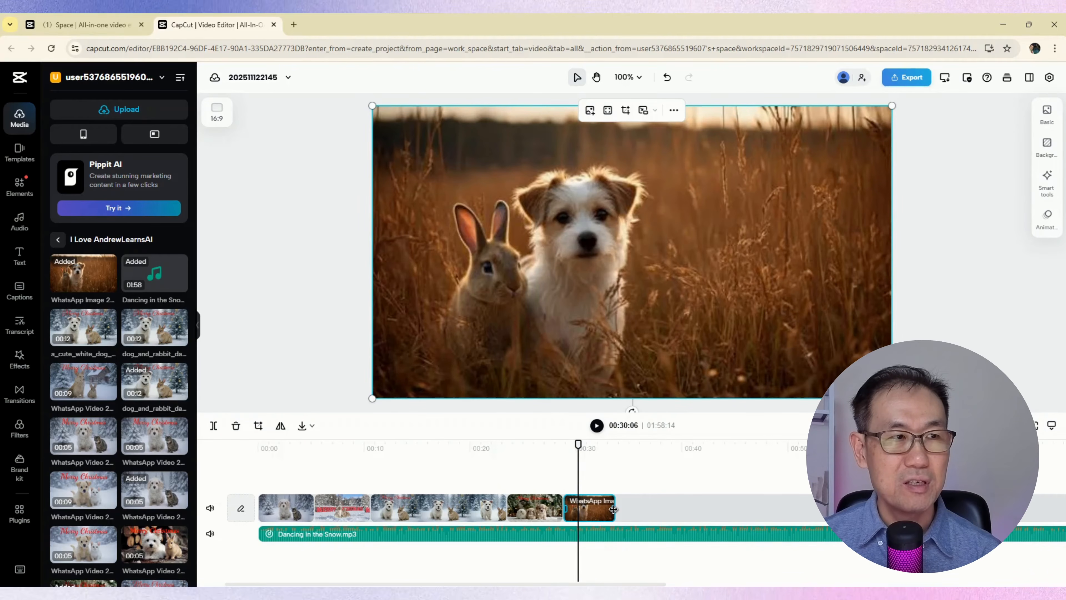
pyautogui.press('space')
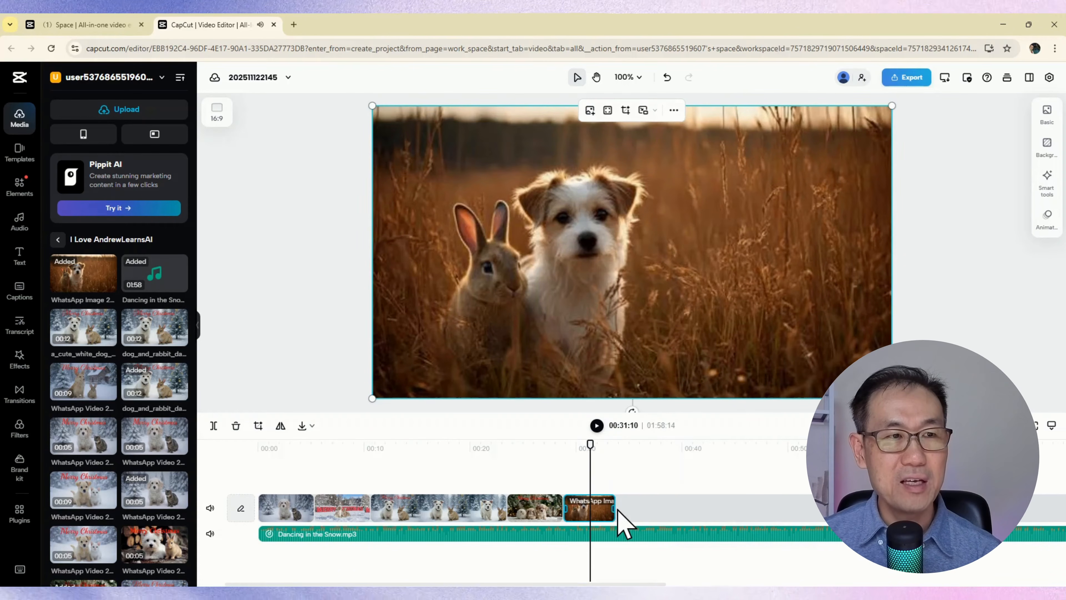
# Lengthen the rabbit-and-dog image to 00:22:29, shorten it to end at about 37 seconds on the timeline, and preview it.
pyautogui.moveTo(617, 510); pyautogui.dragTo(805, 521)
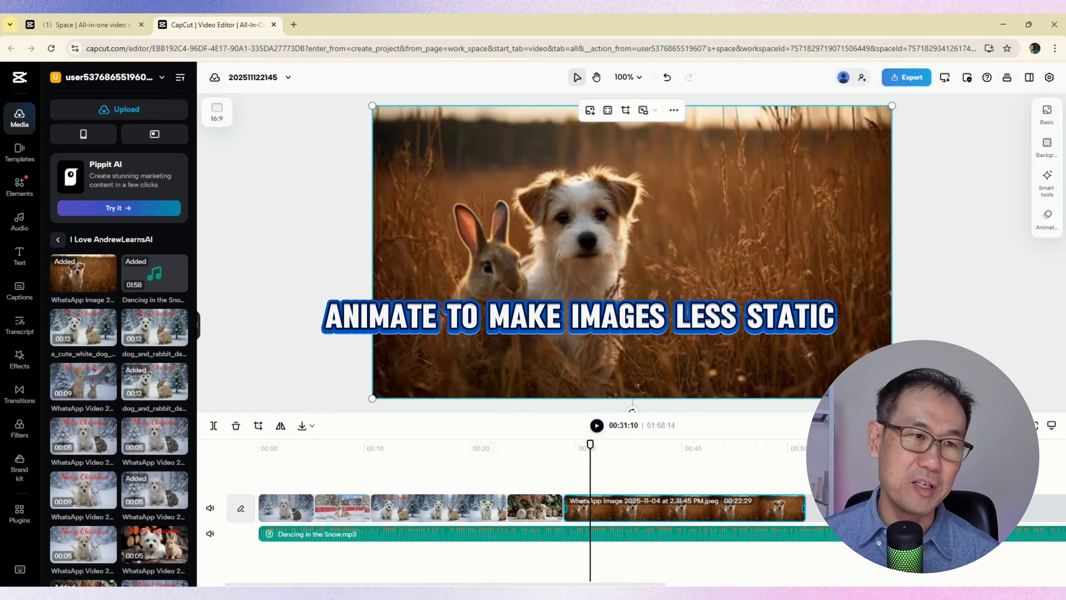
pyautogui.moveTo(804, 508); pyautogui.dragTo(656, 521)
pyautogui.moveTo(589, 468); pyautogui.dragTo(556, 475)
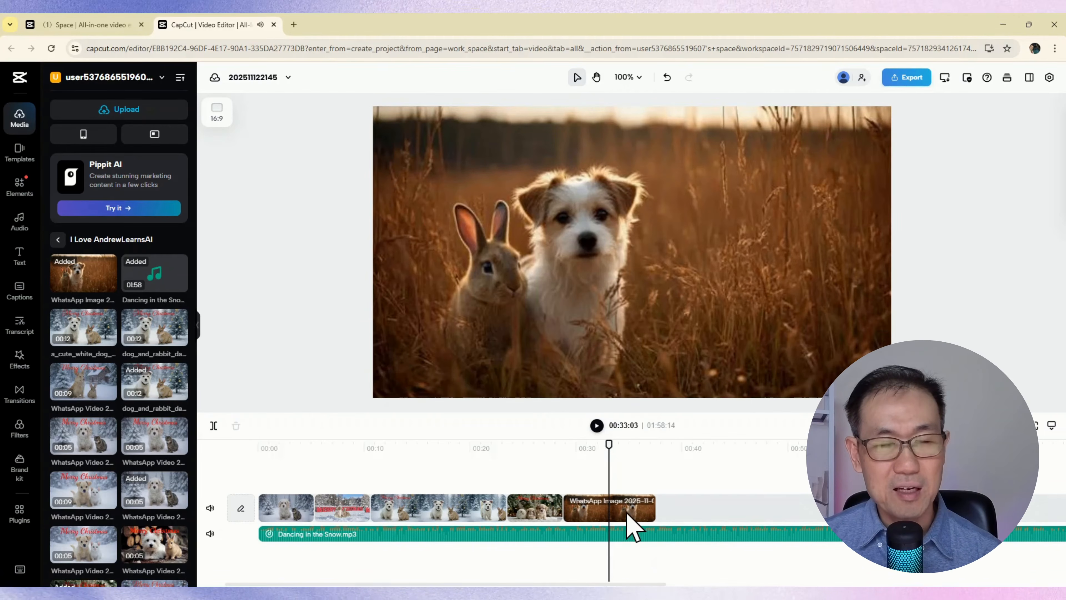
# Apply the Pan Right combo animation to the rabbit-and-dog image and play it back.
pyautogui.click(628, 513)
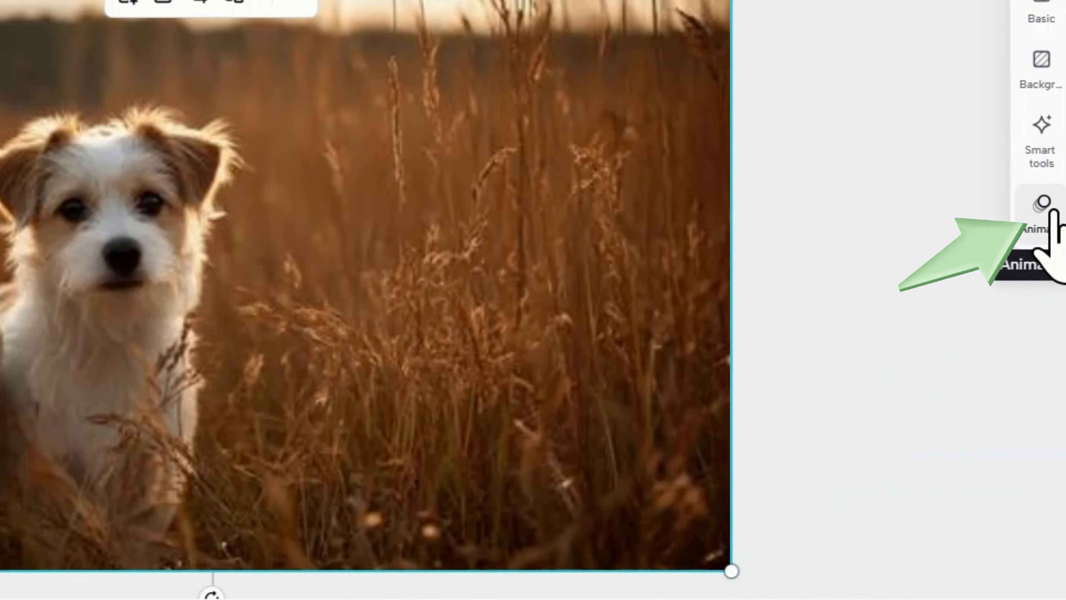
pyautogui.click(1052, 210)
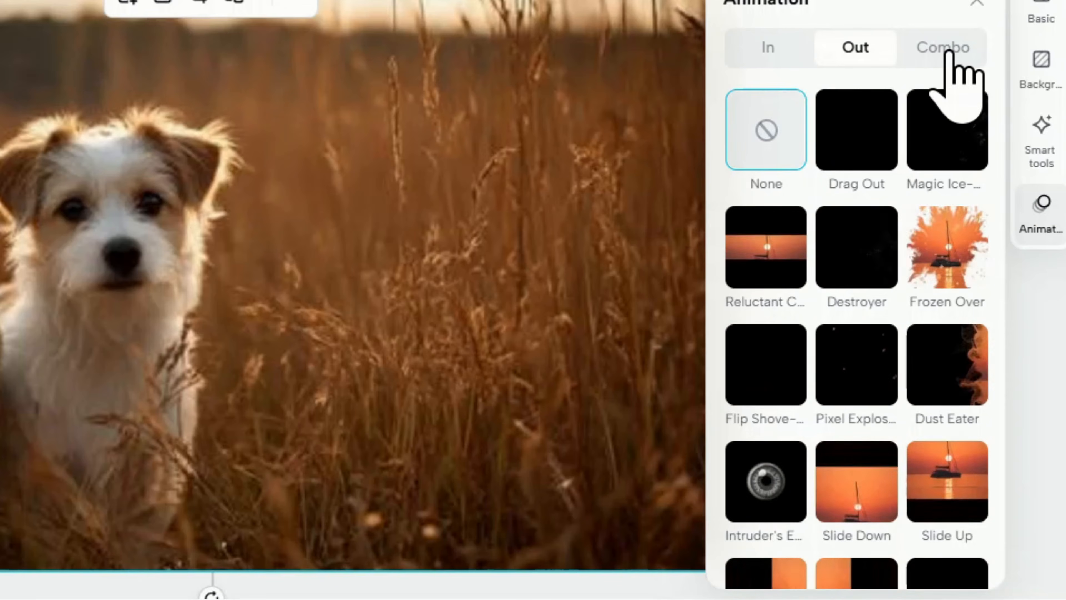
pyautogui.click(949, 63)
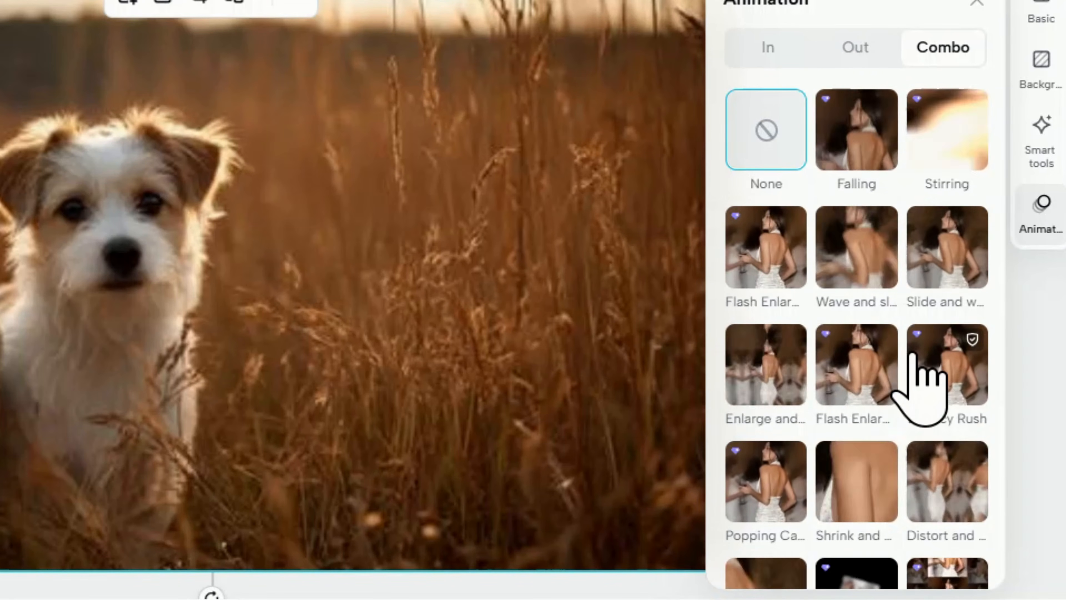
pyautogui.scroll(-20, 921, 365)
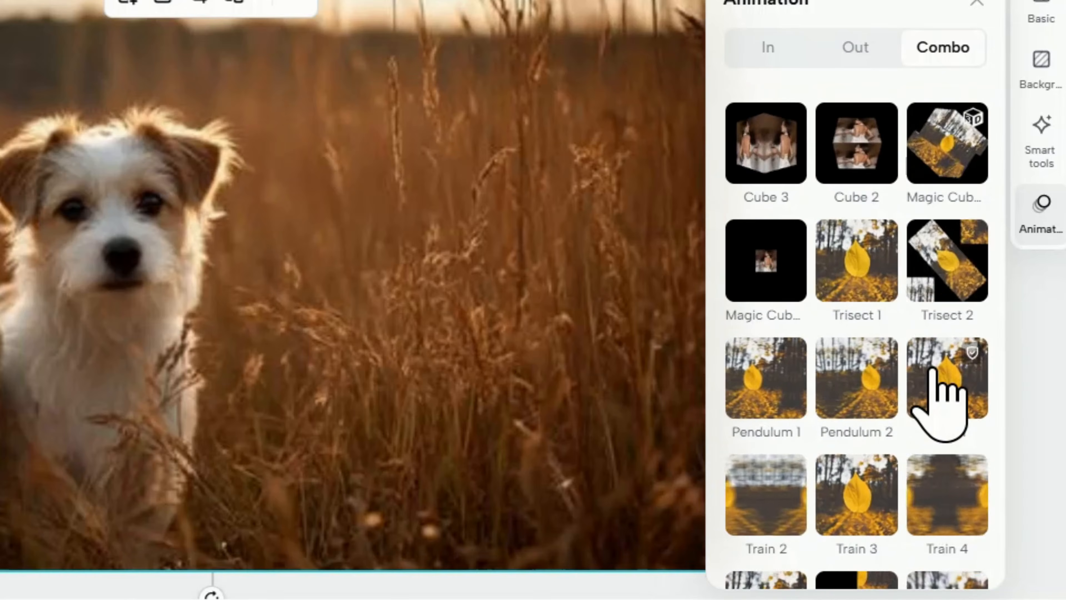
pyautogui.scroll(-5, 940, 387)
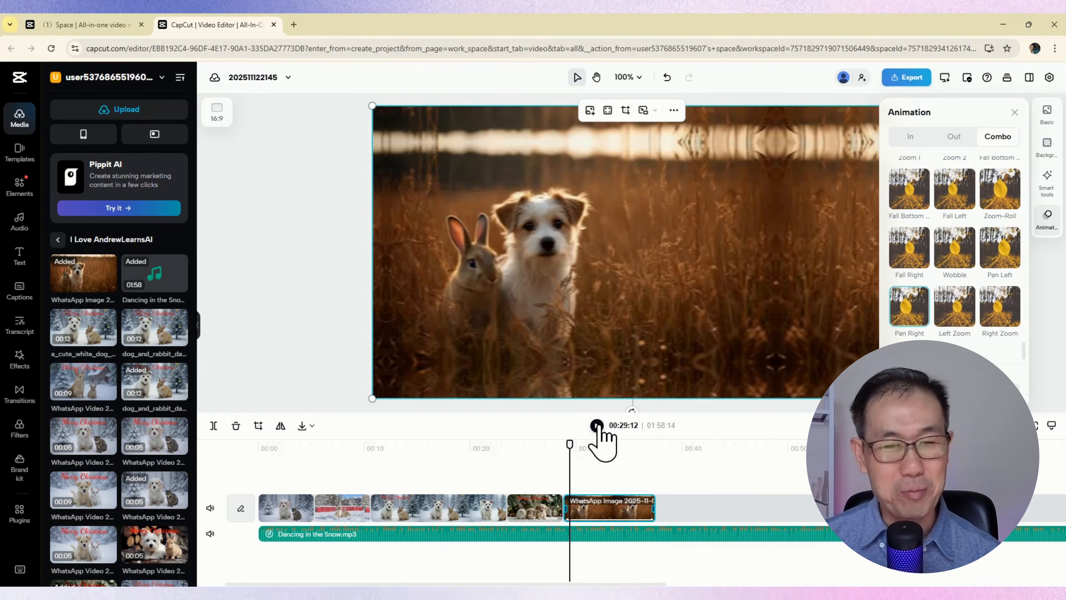
pyautogui.click(597, 425)
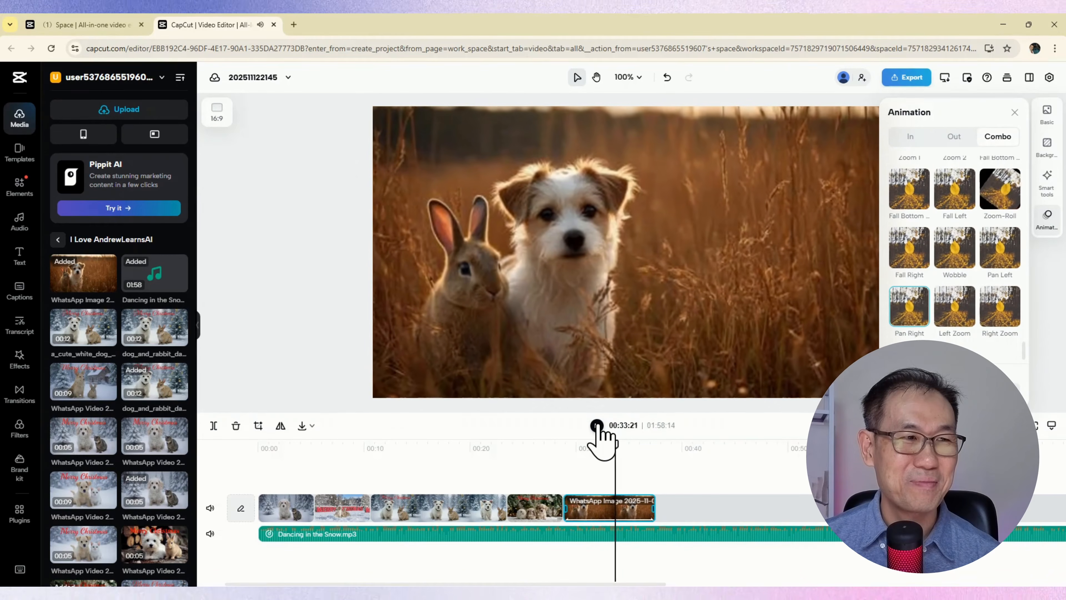
pyautogui.click(596, 425)
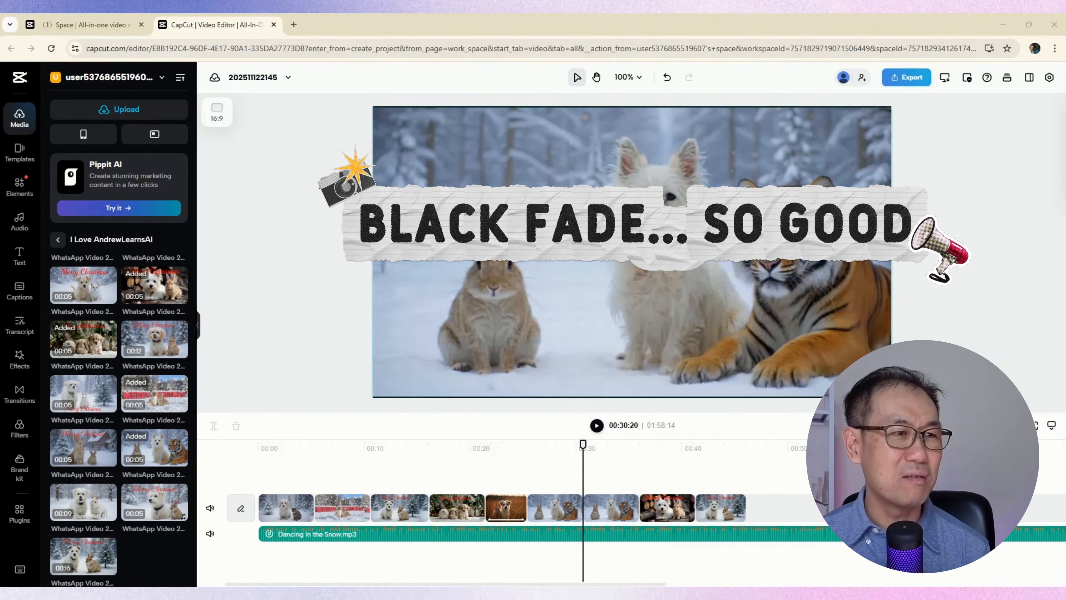
# Add the Black Fade overlay transition between the two clips of the rabbit, white dog and tiger.
pyautogui.click(556, 510)
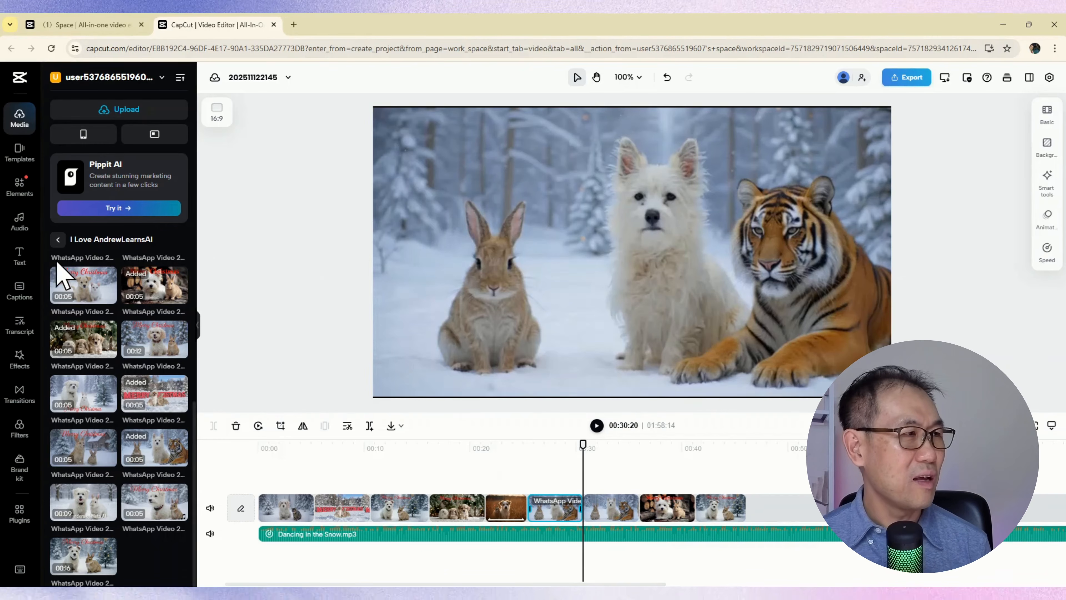
pyautogui.click(22, 402)
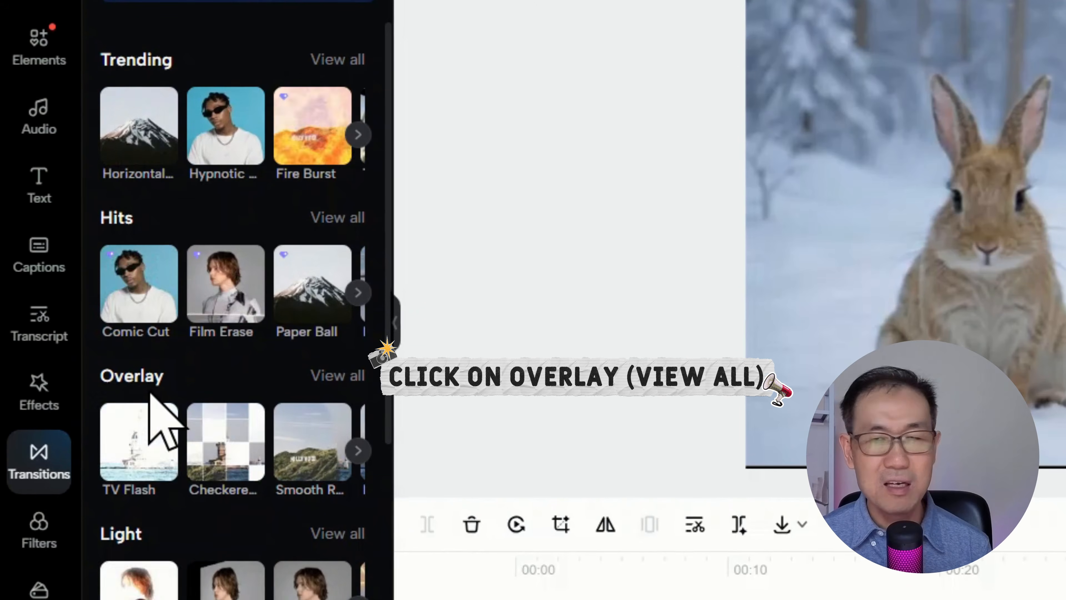
pyautogui.click(321, 376)
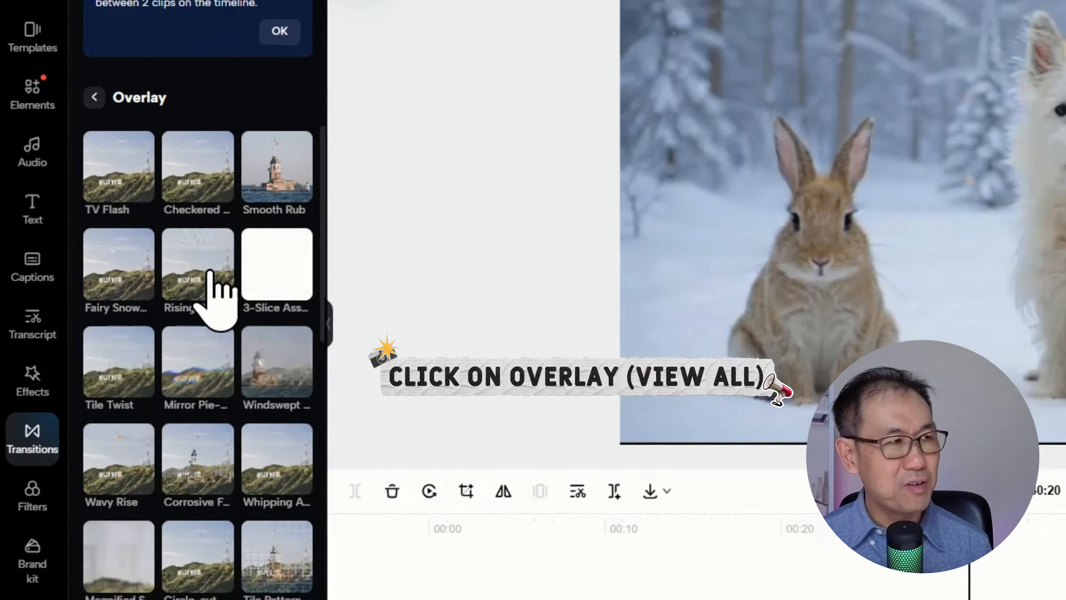
pyautogui.scroll(-3, 206, 351)
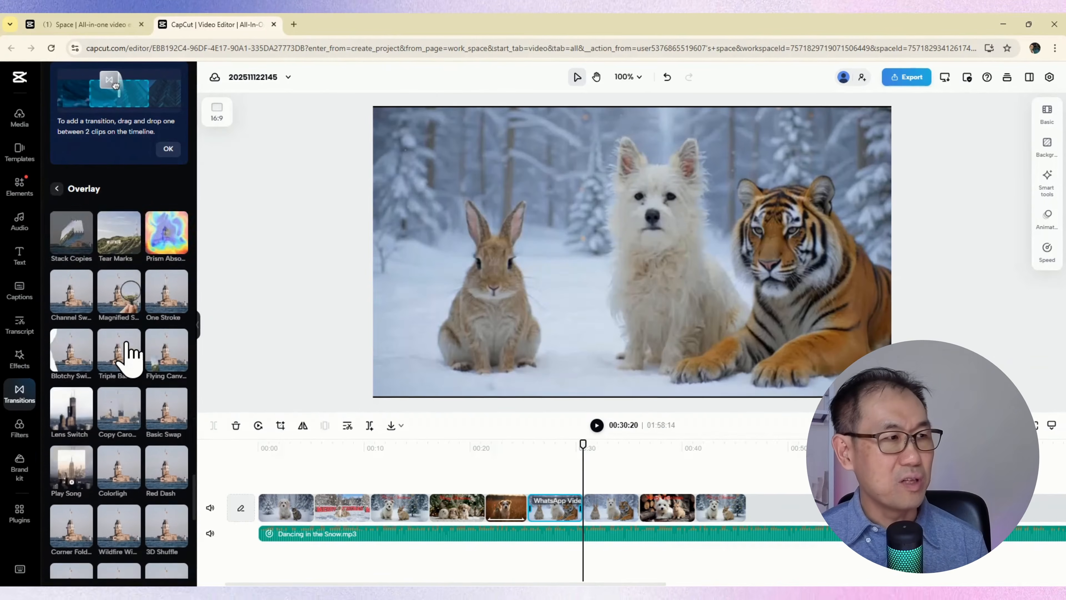
pyautogui.scroll(-8, 130, 354)
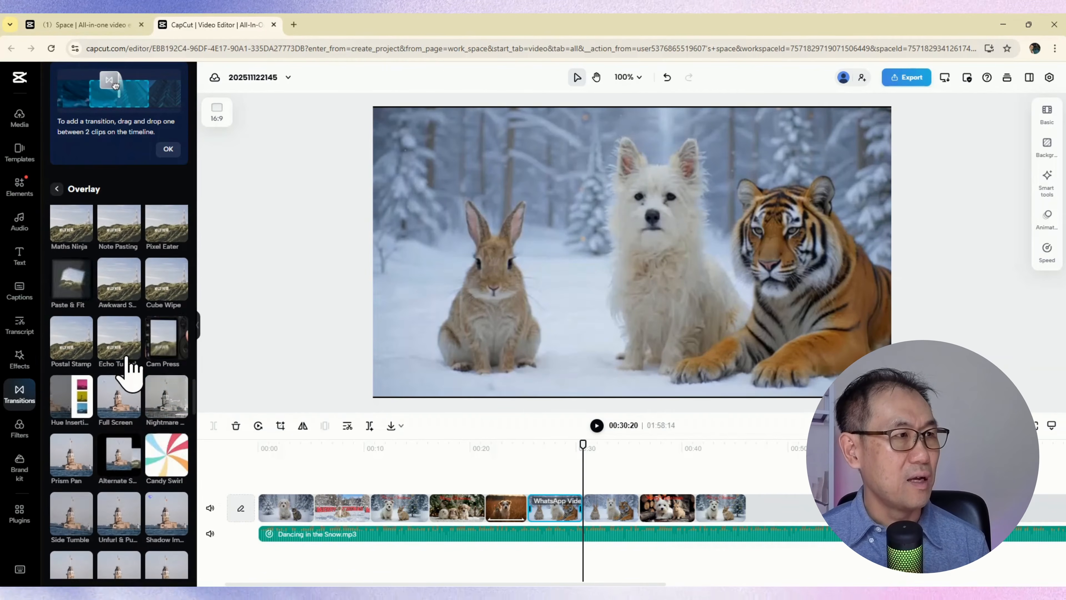
pyautogui.scroll(-5, 128, 362)
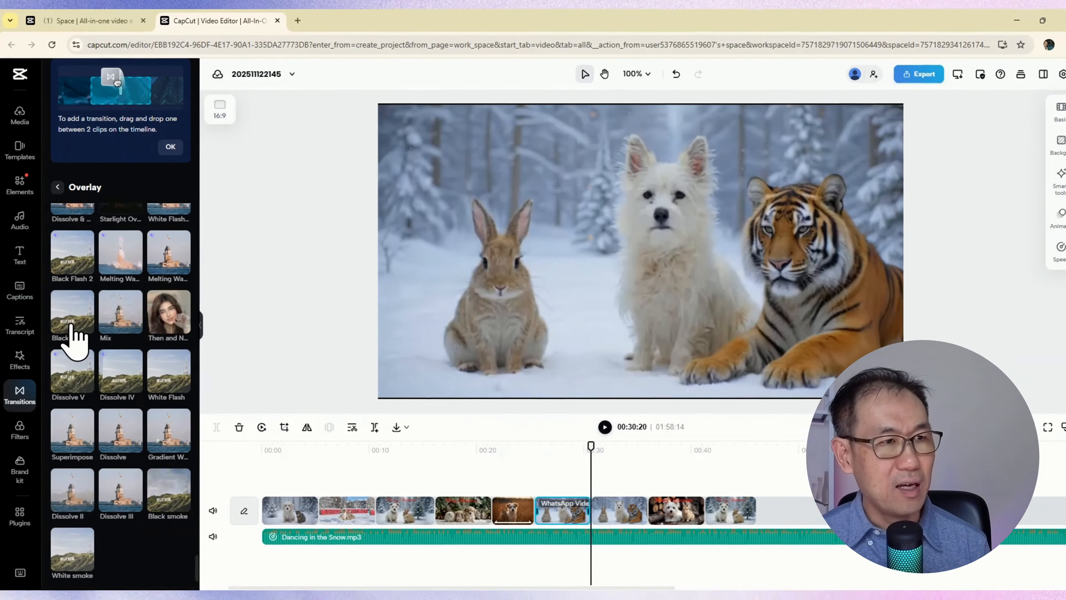
pyautogui.click(72, 328)
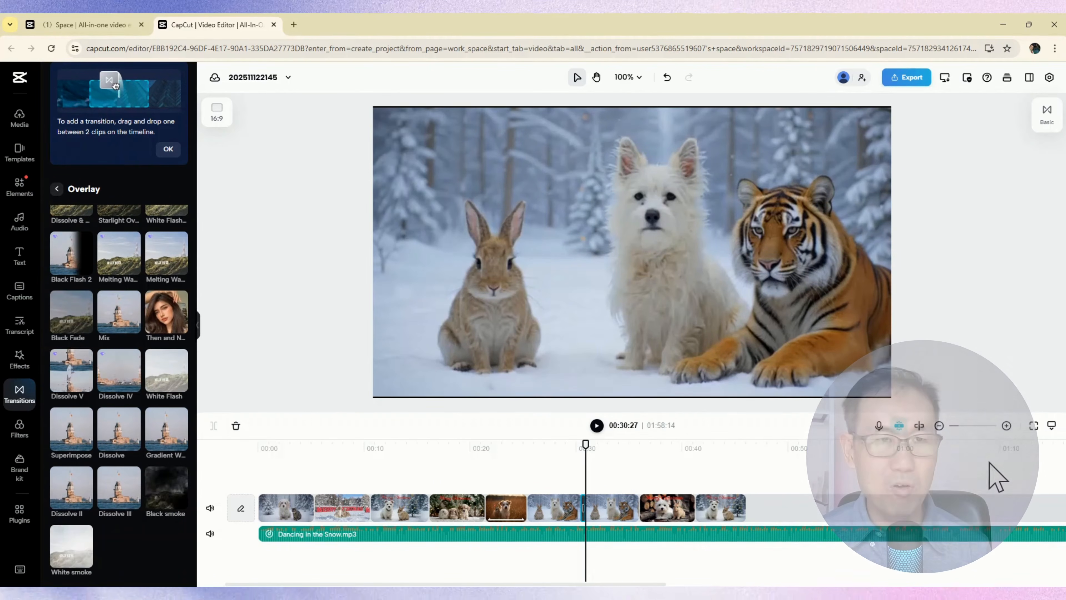
# Enlarge the timeline around the Black Fade transition and move the playhead to 00:31:02, just past it.
pyautogui.click(1010, 427)
pyautogui.click(1010, 427)
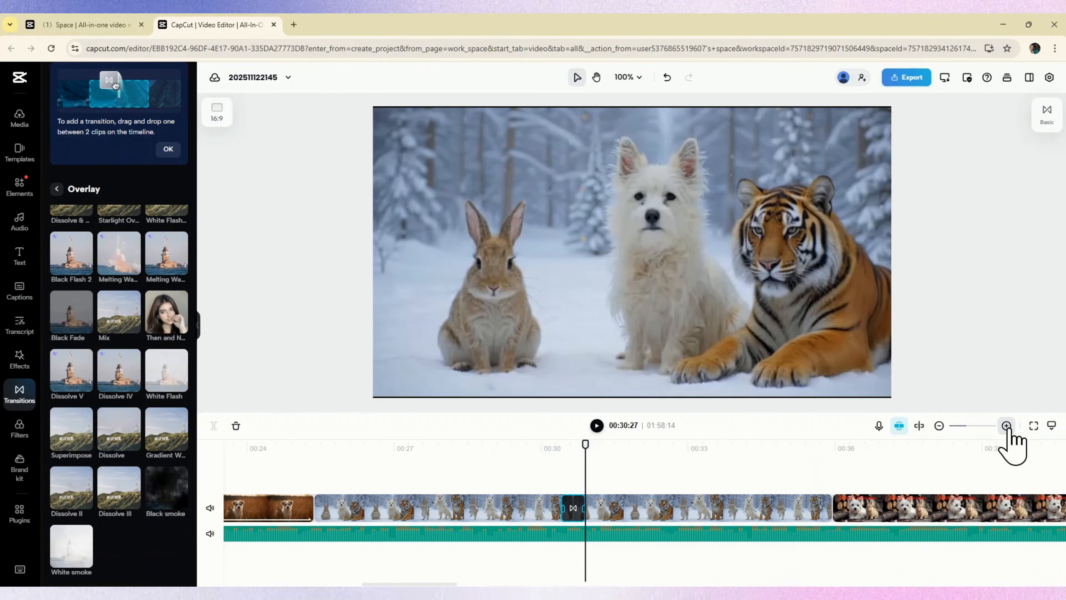
pyautogui.click(1007, 427)
pyautogui.click(1007, 426)
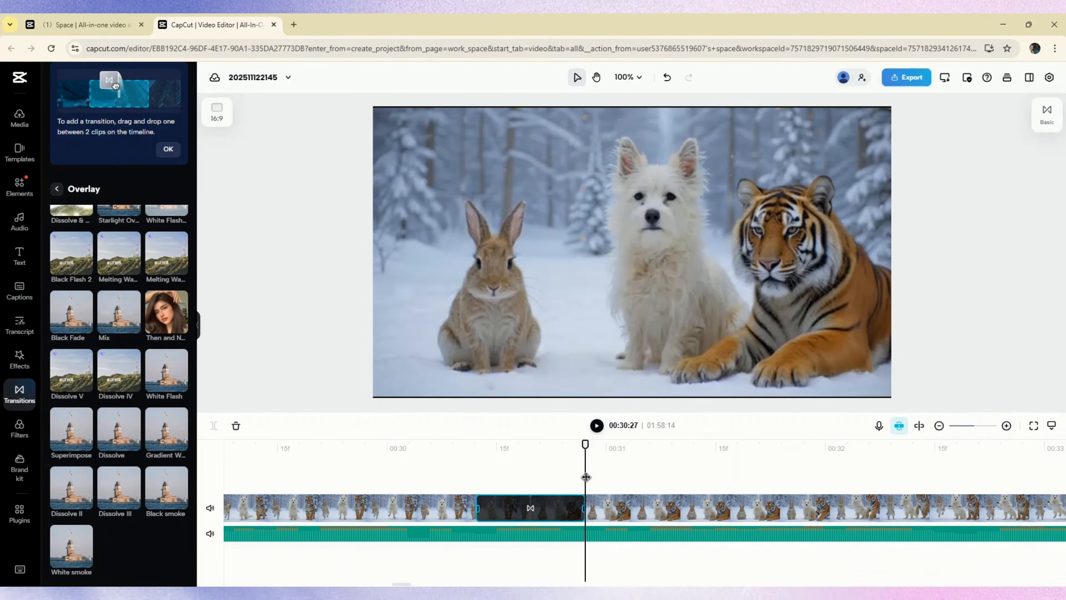
pyautogui.moveTo(586, 476); pyautogui.dragTo(624, 507)
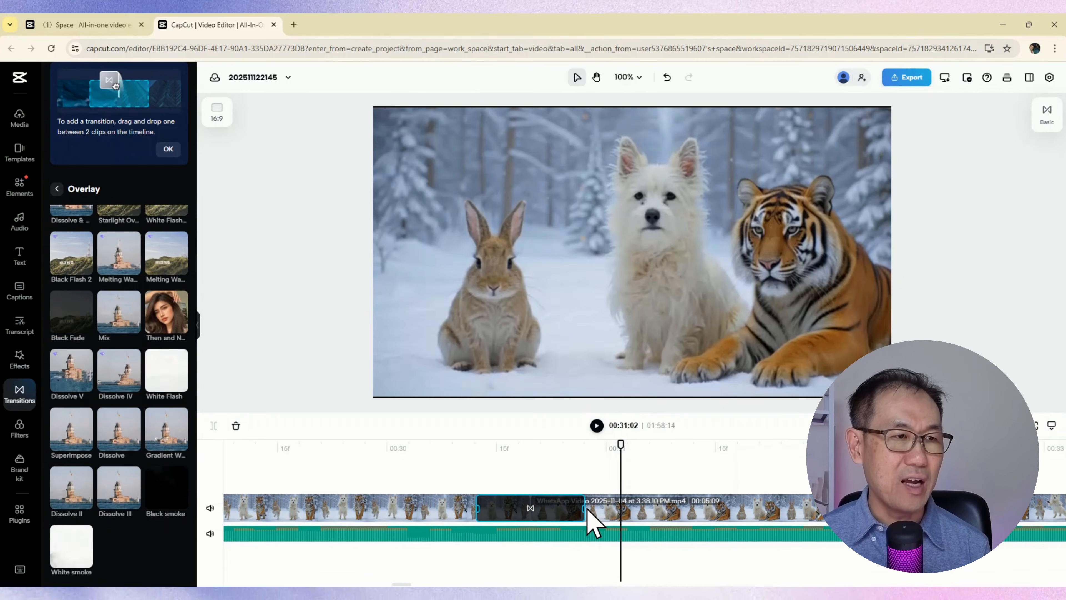
pyautogui.moveTo(566, 513); pyautogui.dragTo(582, 517)
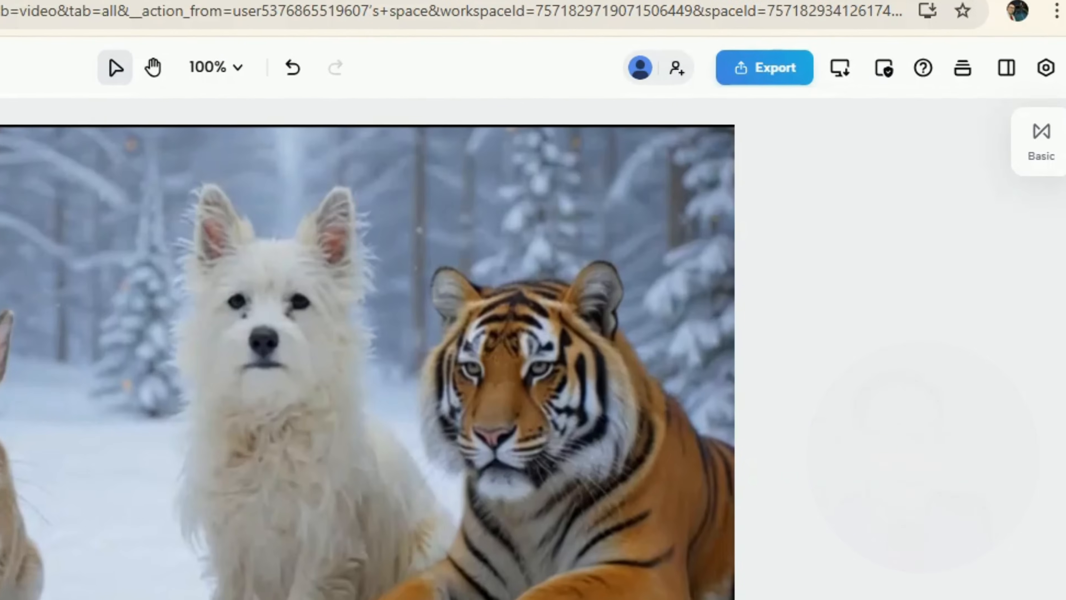
# Set the Black Fade transition's duration to 2.6 s and play across it from 00:29:08.
pyautogui.click(1028, 153)
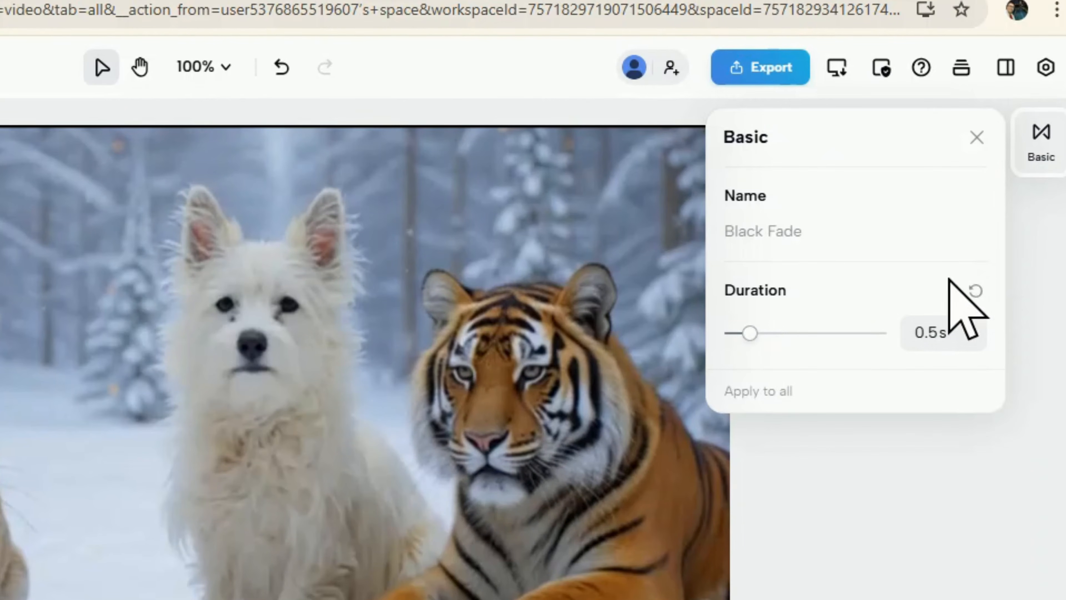
pyautogui.moveTo(749, 334); pyautogui.dragTo(820, 334)
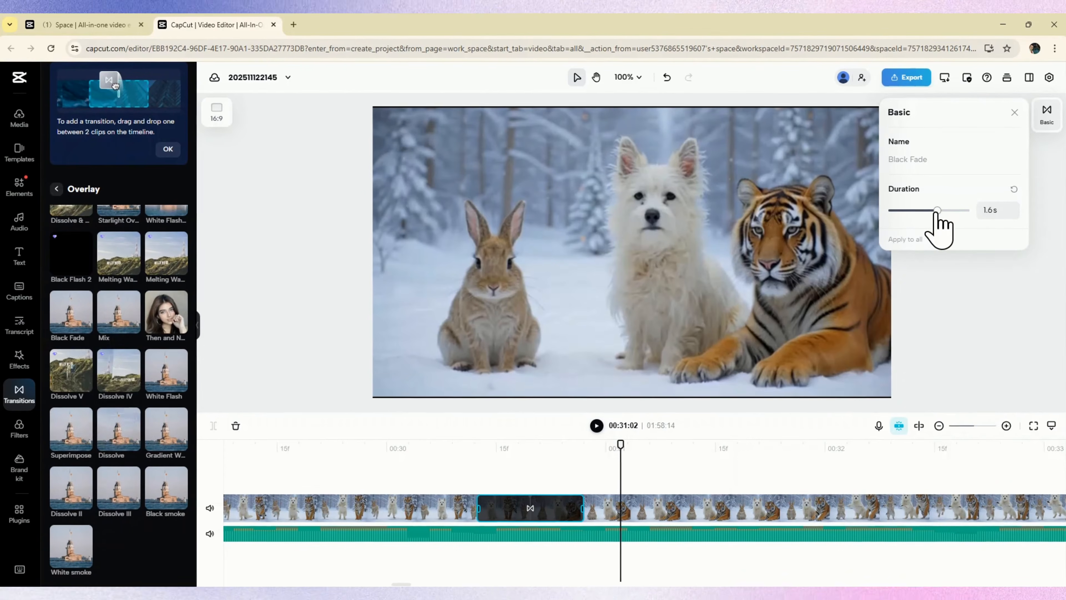
pyautogui.moveTo(937, 211); pyautogui.dragTo(970, 211)
pyautogui.moveTo(620, 461); pyautogui.dragTo(226, 462)
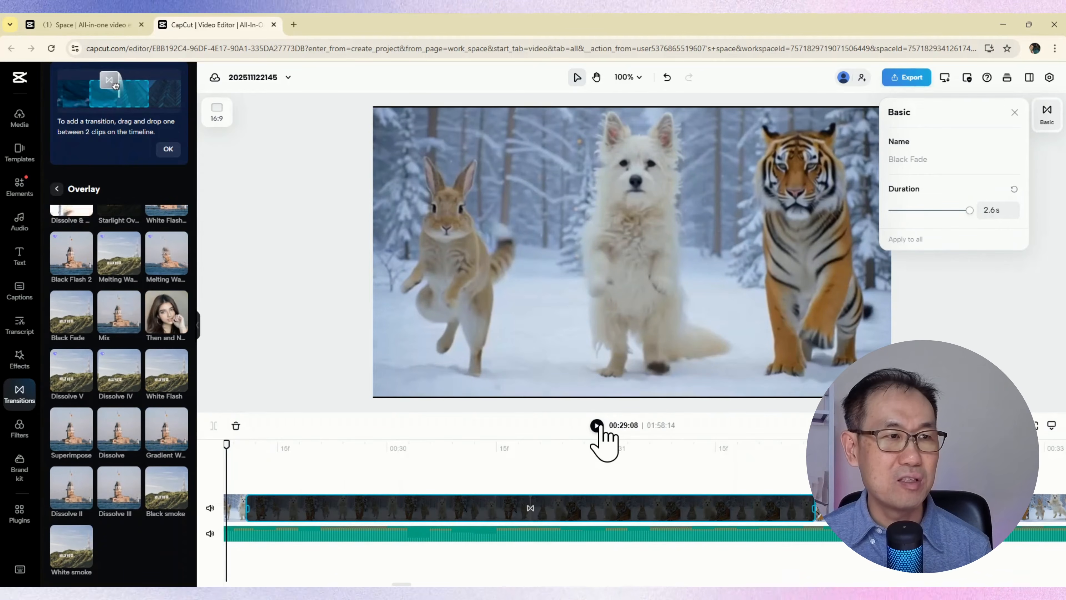
pyautogui.click(597, 425)
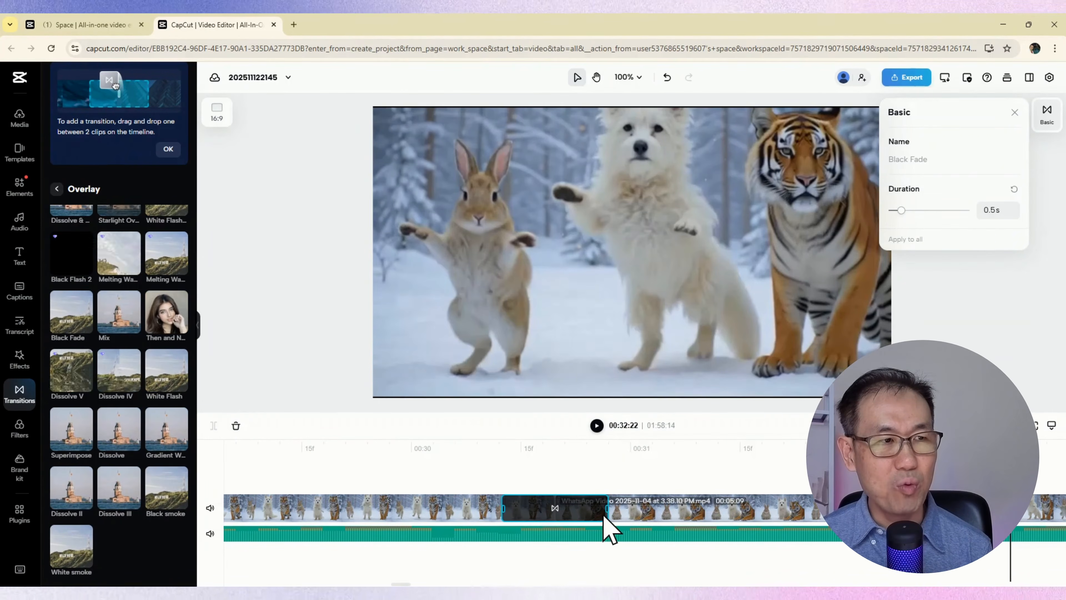
# Shorten the Black Fade transition to 0.4 s and apply it to all clip joins in the video track.
pyautogui.moveTo(598, 513); pyautogui.dragTo(556, 515)
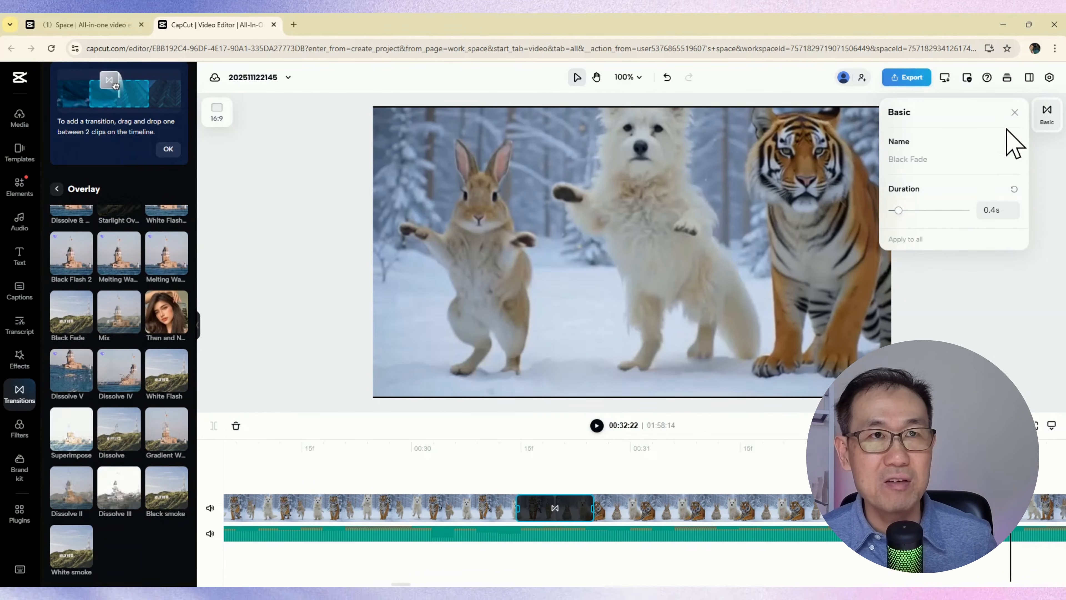
pyautogui.click(1014, 112)
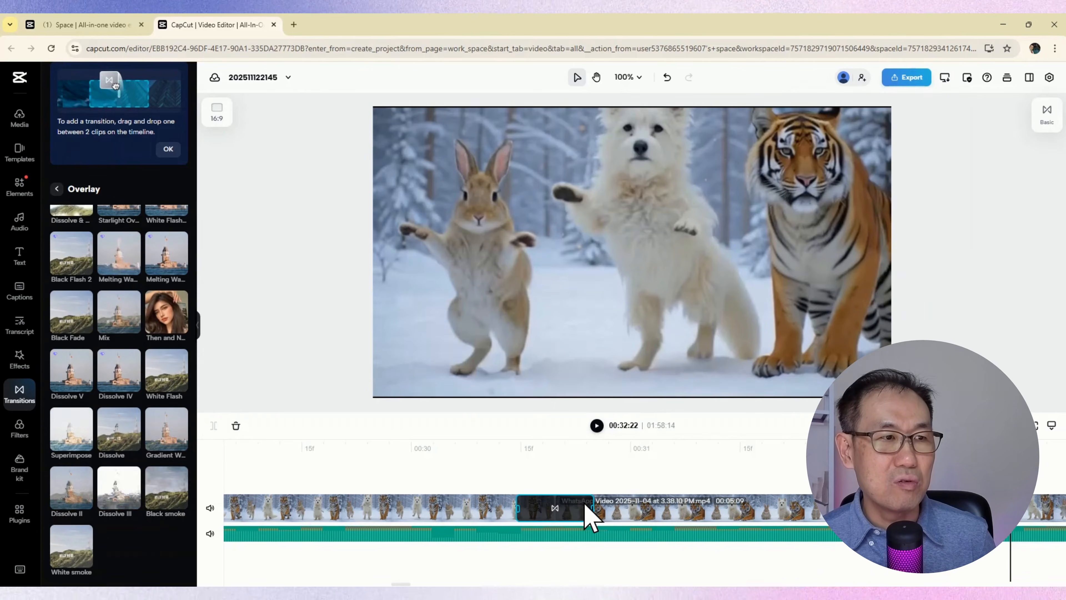
pyautogui.rightClick(585, 508)
pyautogui.click(615, 552)
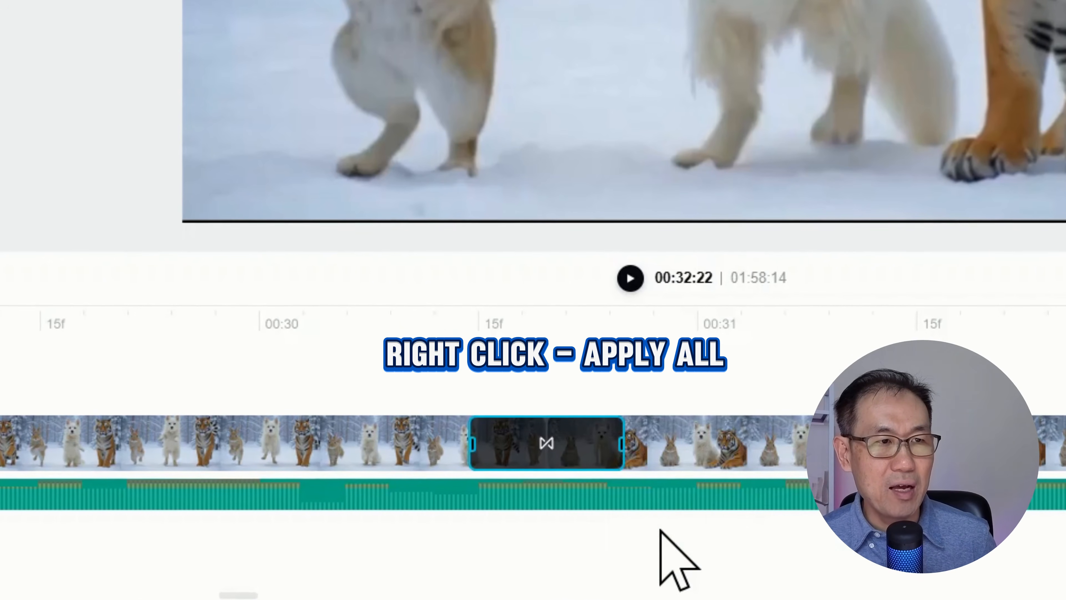
pyautogui.hotkey('ctrl', '-')
pyautogui.hotkey('ctrl', '-')
pyautogui.hotkey('ctrl', '-')
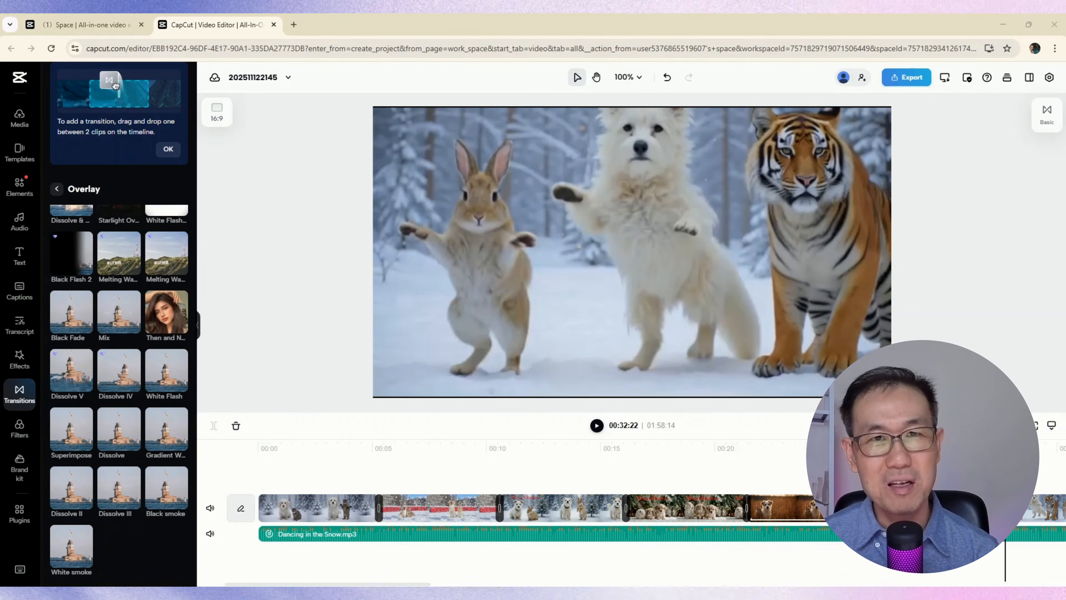
# Generate automatic lyrics captions for the song with English (US) as the language used in the video.
pyautogui.click(19, 294)
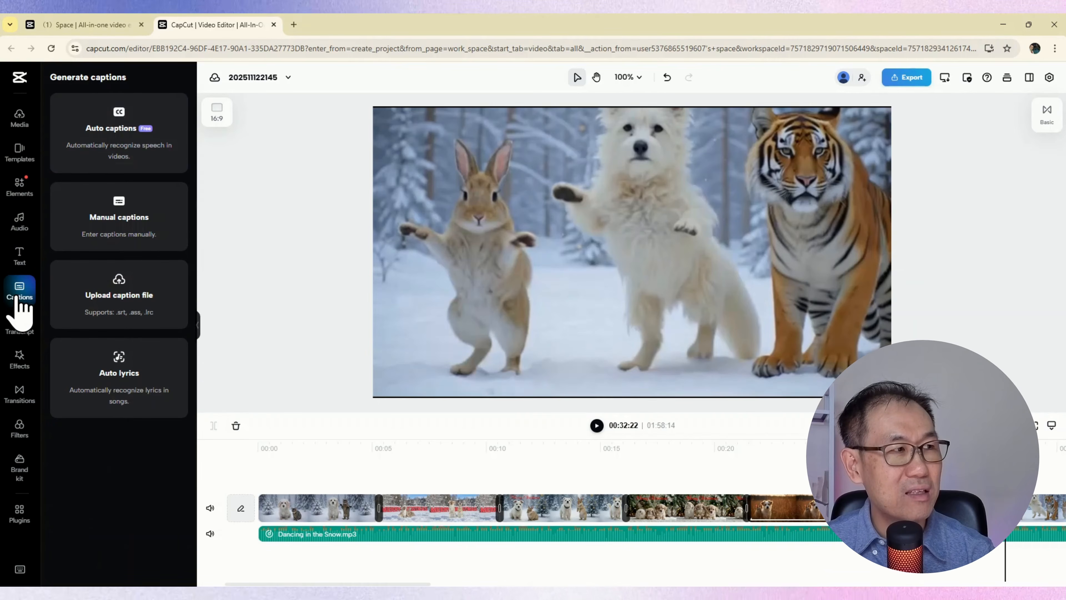
pyautogui.click(134, 386)
pyautogui.click(167, 457)
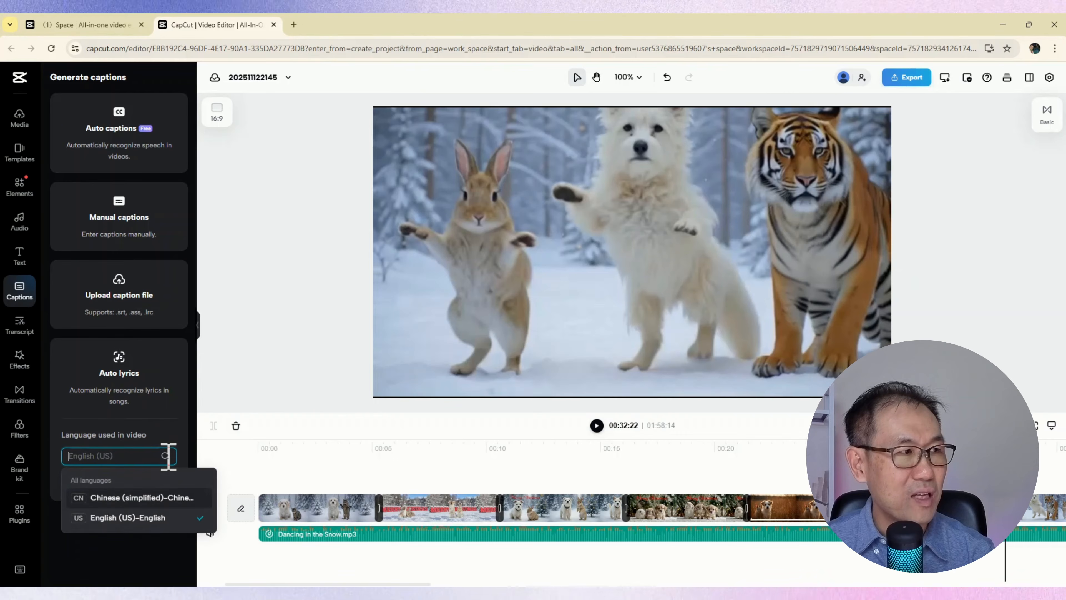
pyautogui.click(134, 546)
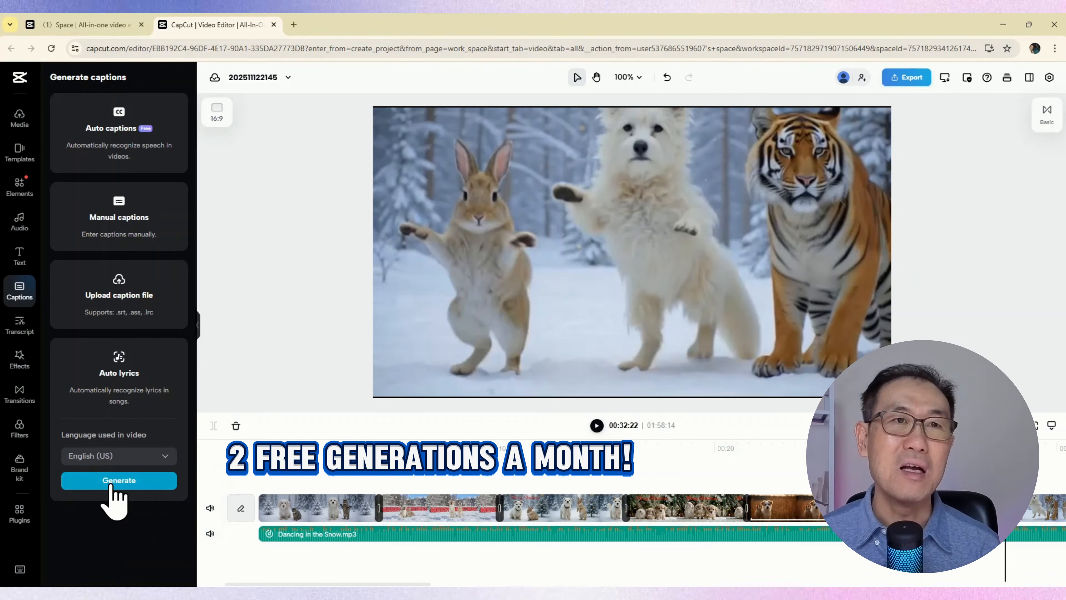
pyautogui.click(110, 486)
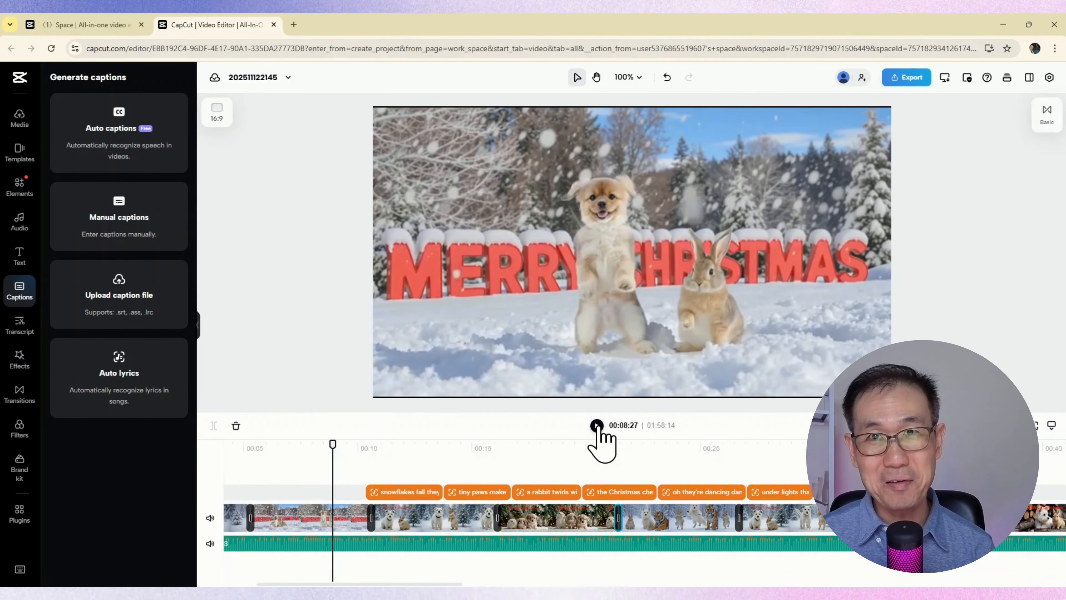
# Play the lyric captions from 00:08:27 and move the playhead back to 00:05:22, before the first caption.
pyautogui.click(597, 426)
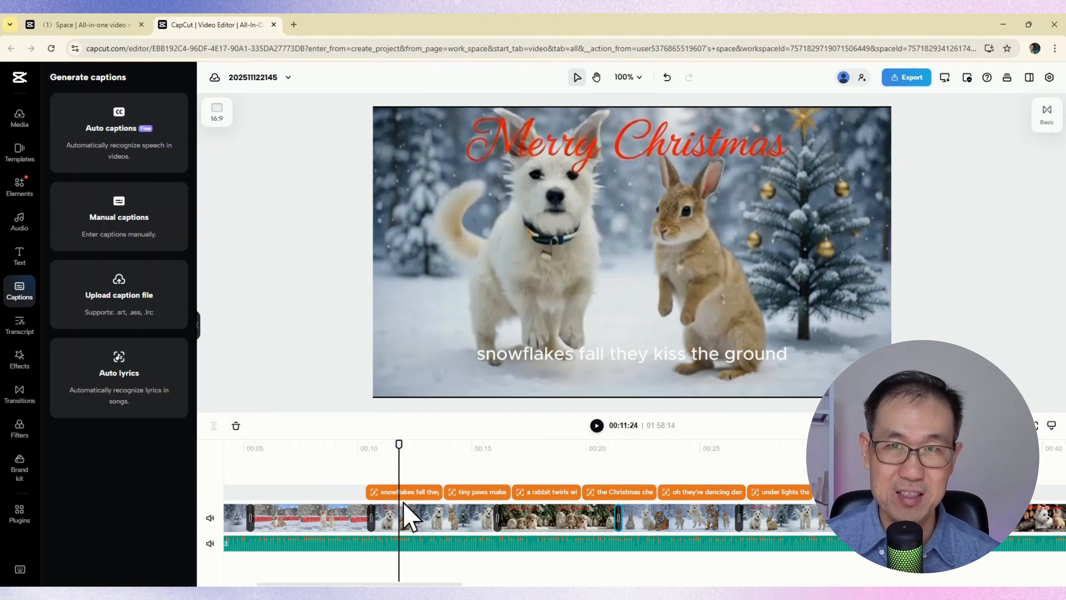
pyautogui.moveTo(428, 585); pyautogui.dragTo(348, 583)
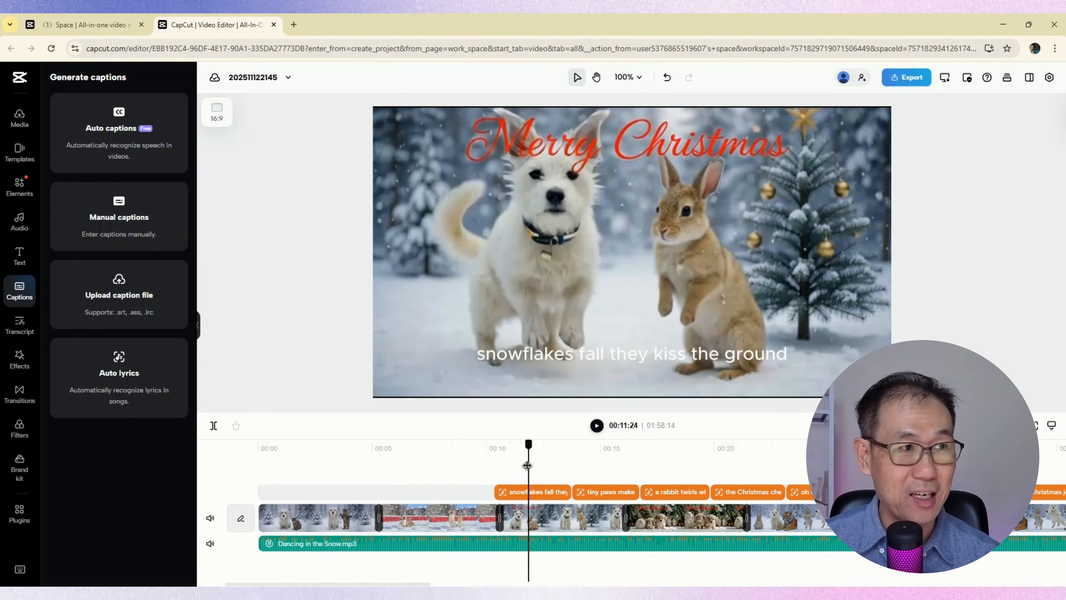
pyautogui.moveTo(527, 465); pyautogui.dragTo(389, 466)
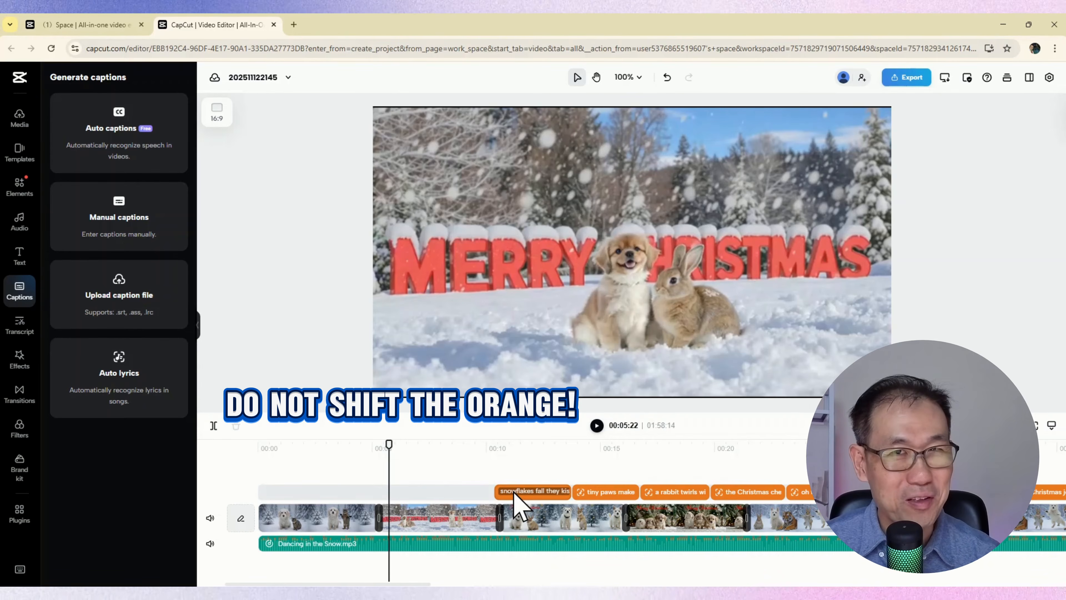
# Select the caption "tiny paws make the softest sound" at 00:14:28 and set its font size to 8.
pyautogui.click(598, 462)
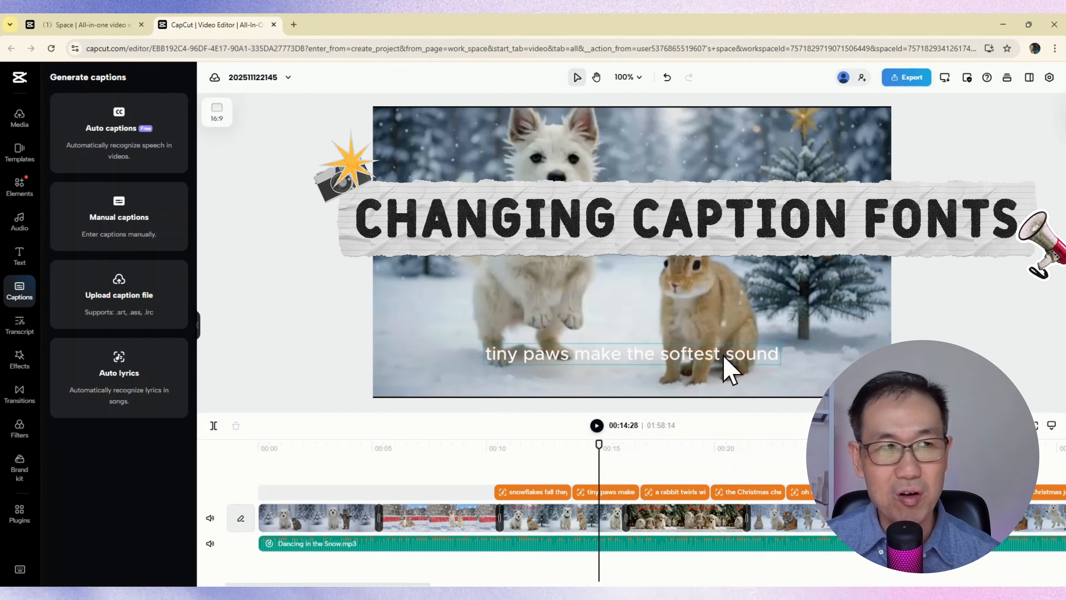
pyautogui.click(627, 358)
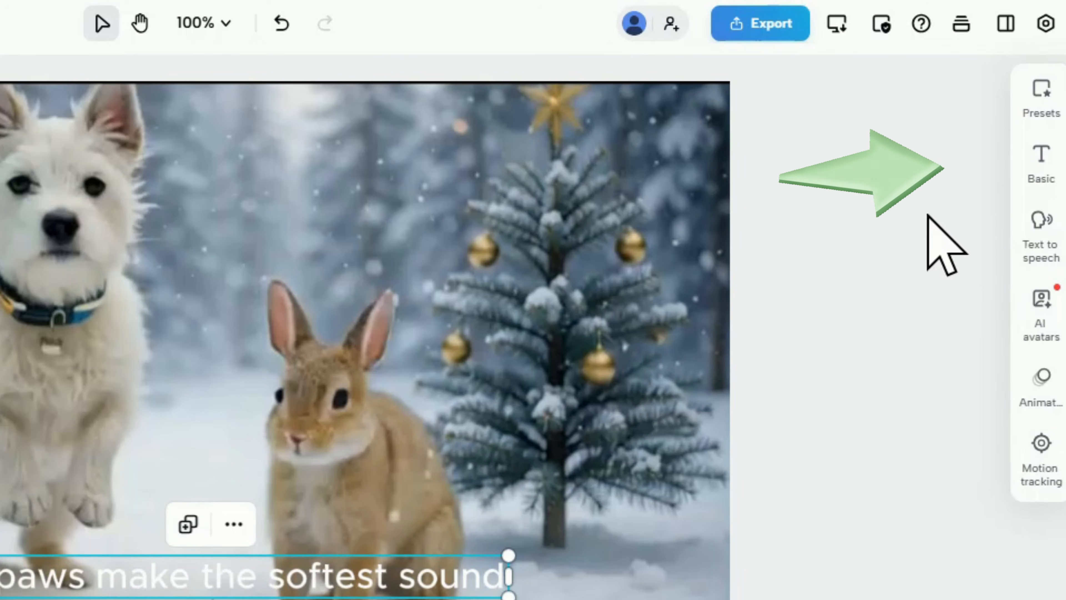
pyautogui.click(1040, 167)
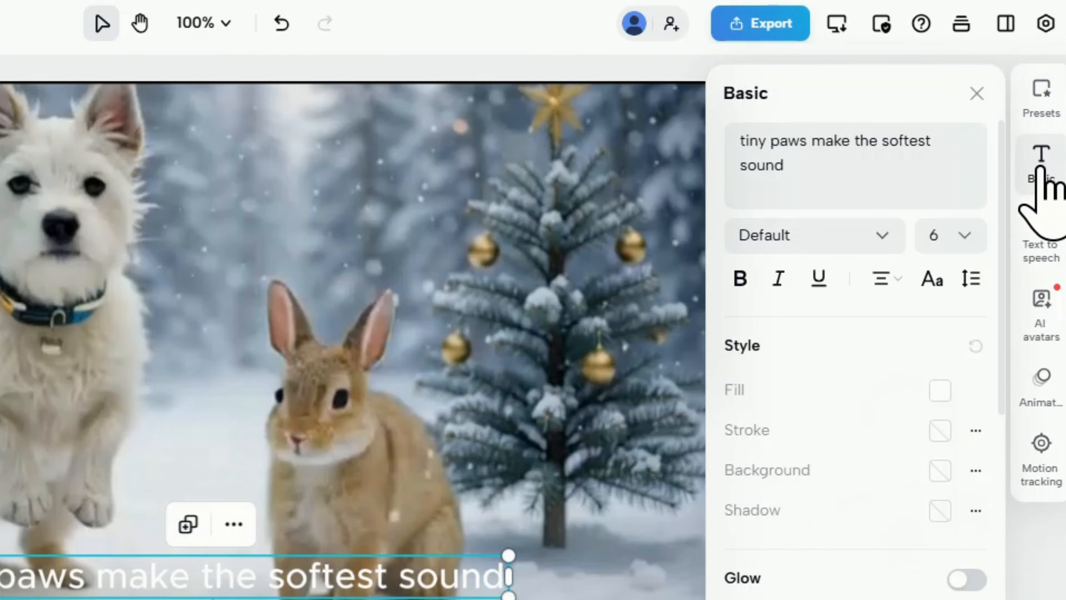
pyautogui.click(960, 238)
pyautogui.click(972, 238)
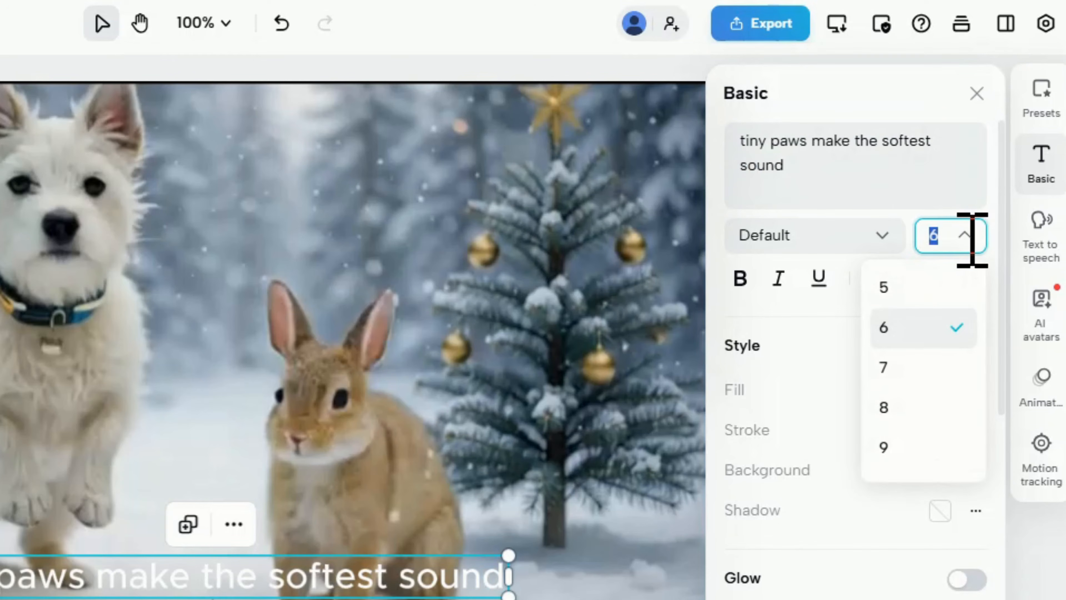
pyautogui.click(917, 409)
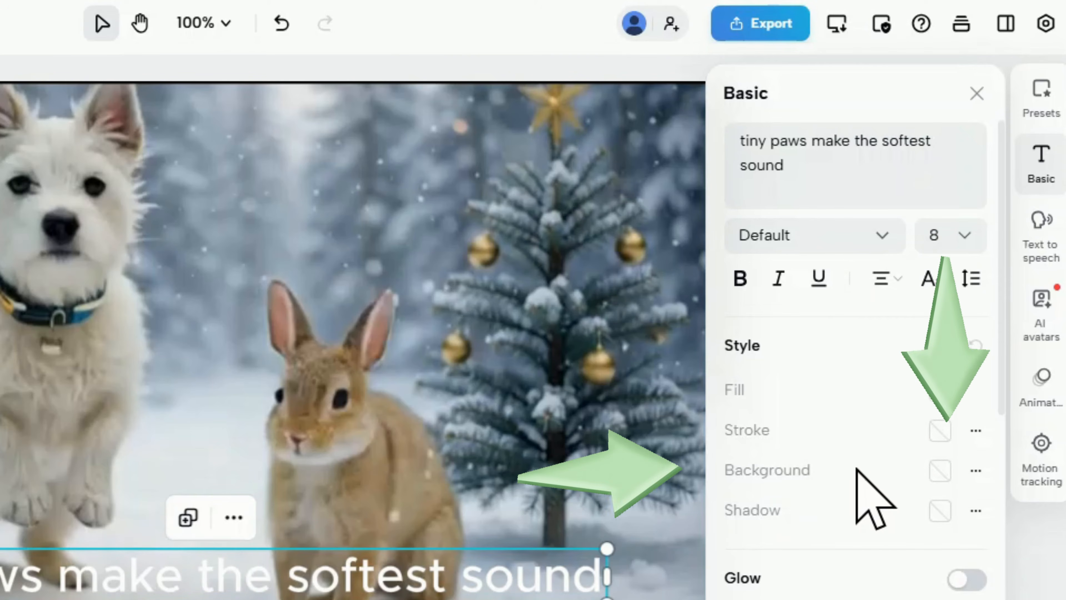
# Give the captions a pink background and lower the background's opacity to 50%.
pyautogui.click(923, 470)
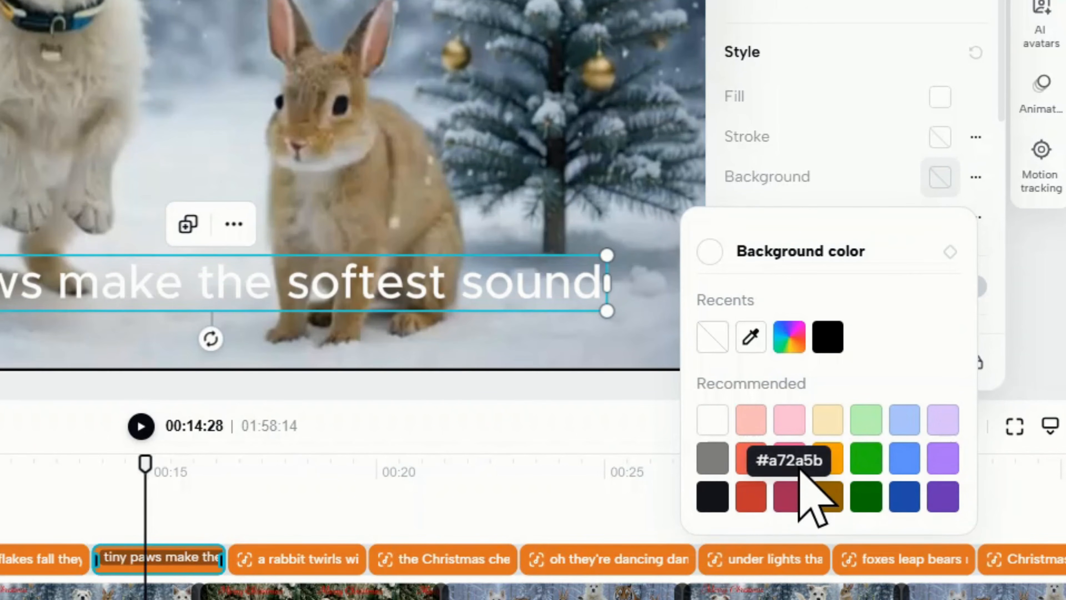
pyautogui.click(790, 458)
pyautogui.click(974, 178)
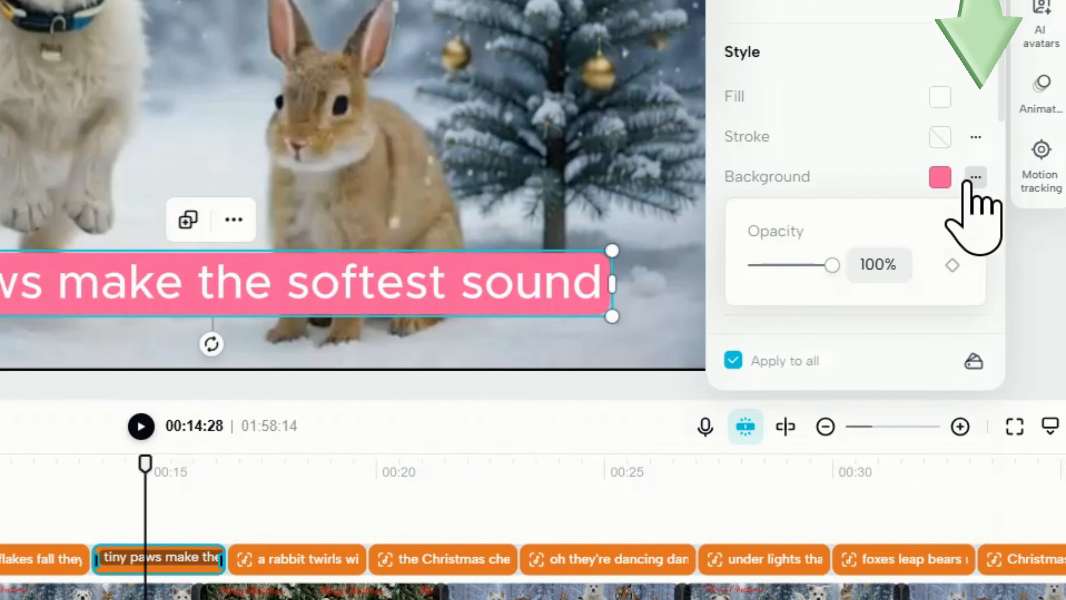
pyautogui.moveTo(830, 265); pyautogui.dragTo(794, 278)
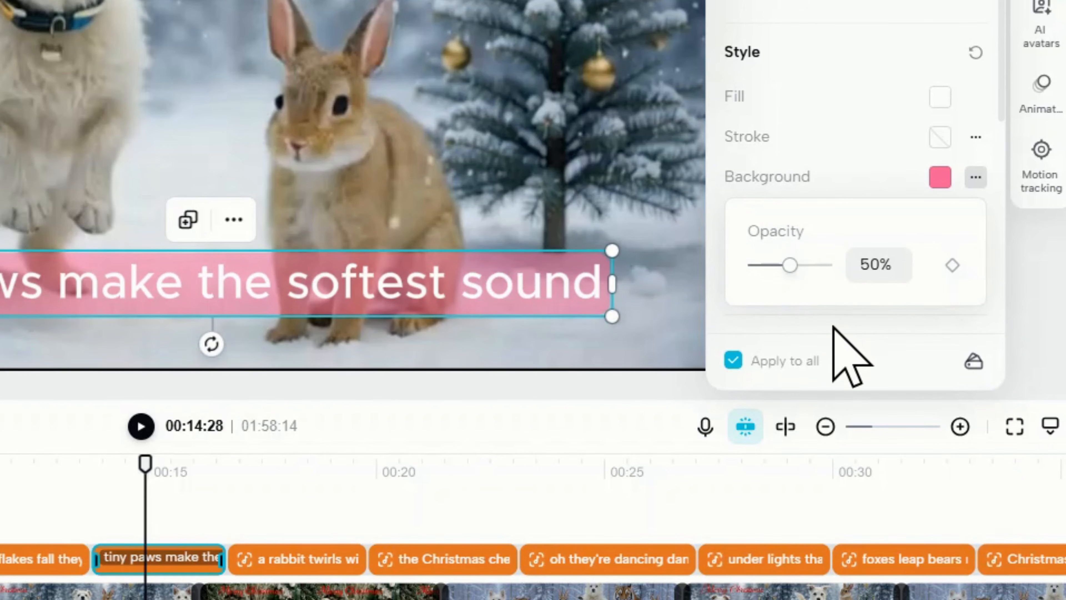
# Move the playhead back to 00:09:20 and play the restyled captions.
pyautogui.moveTo(145, 498); pyautogui.dragTo(2, 505)
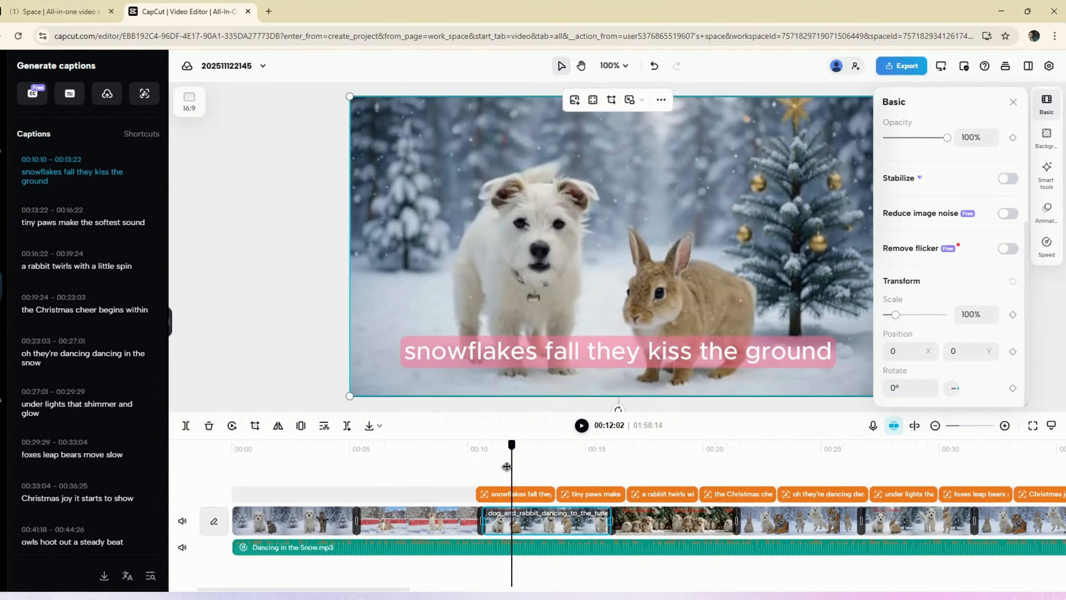
pyautogui.moveTo(506, 466); pyautogui.dragTo(460, 470)
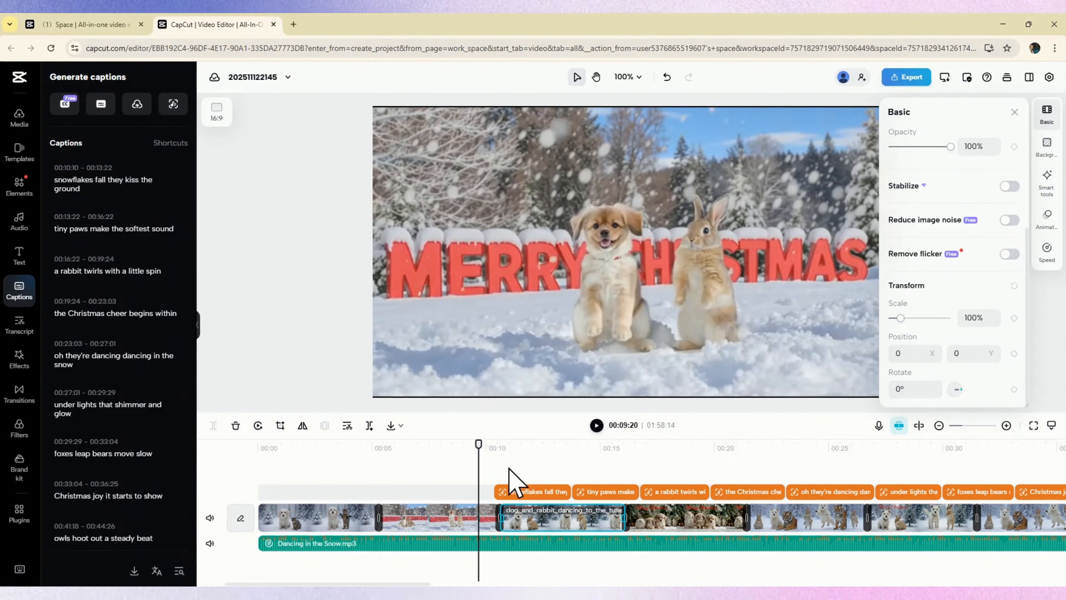
pyautogui.click(581, 426)
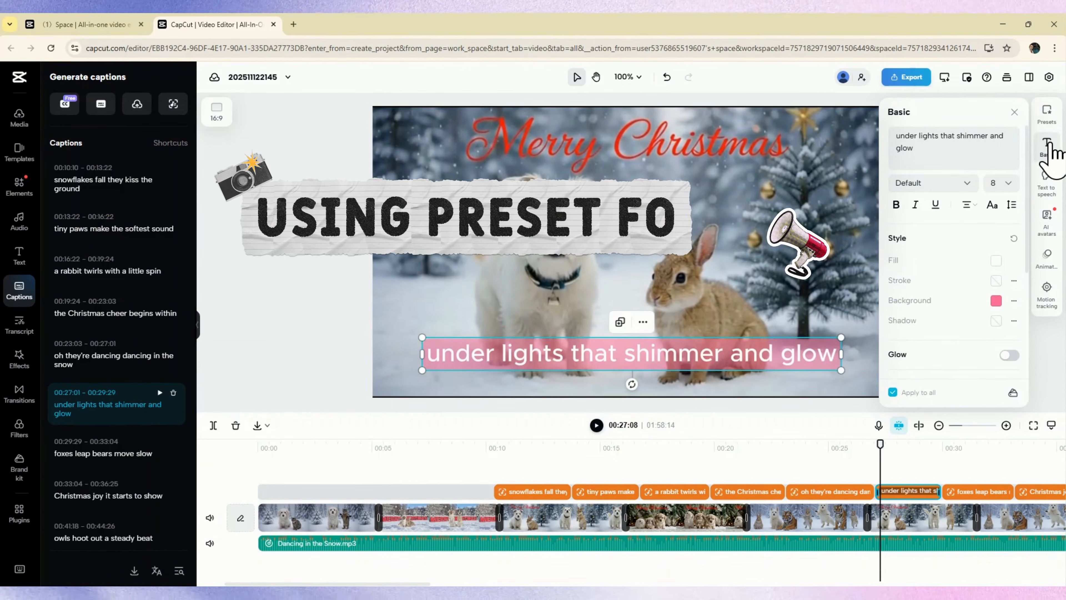
# Apply the preset template with bold yellow "THE QUICK BROWN FOX" lettering to the captions.
pyautogui.click(1048, 116)
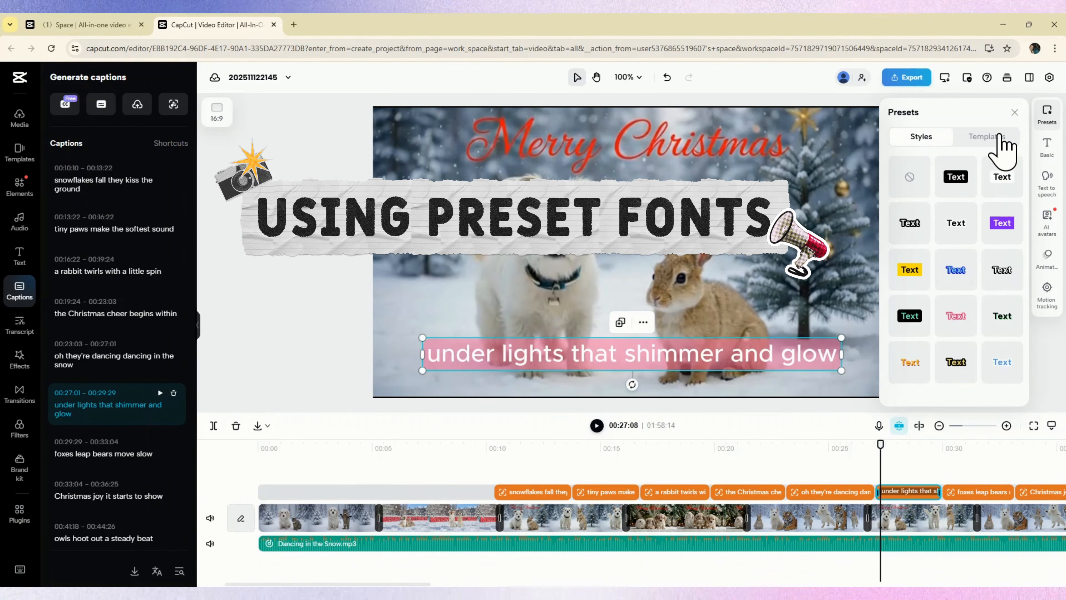
pyautogui.click(1001, 142)
pyautogui.scroll(-10, 941, 256)
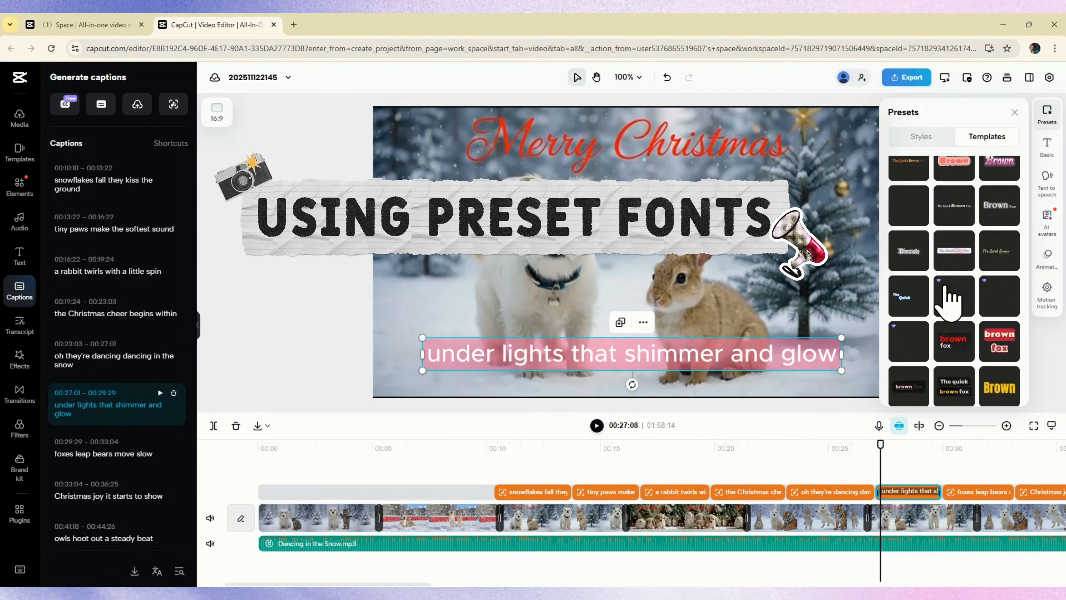
pyautogui.scroll(-4, 945, 288)
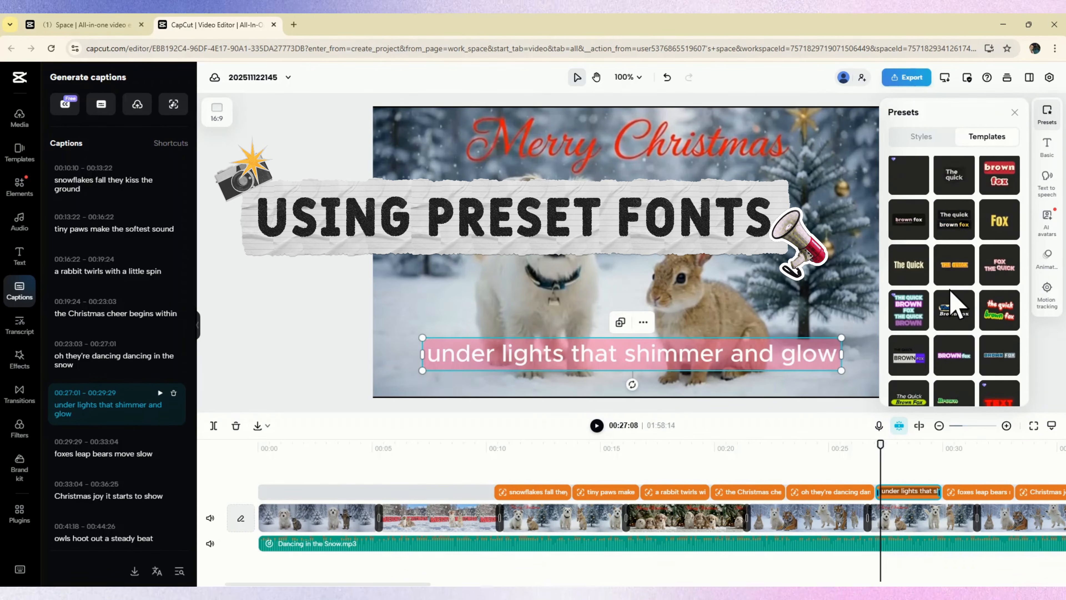
pyautogui.scroll(-4, 955, 298)
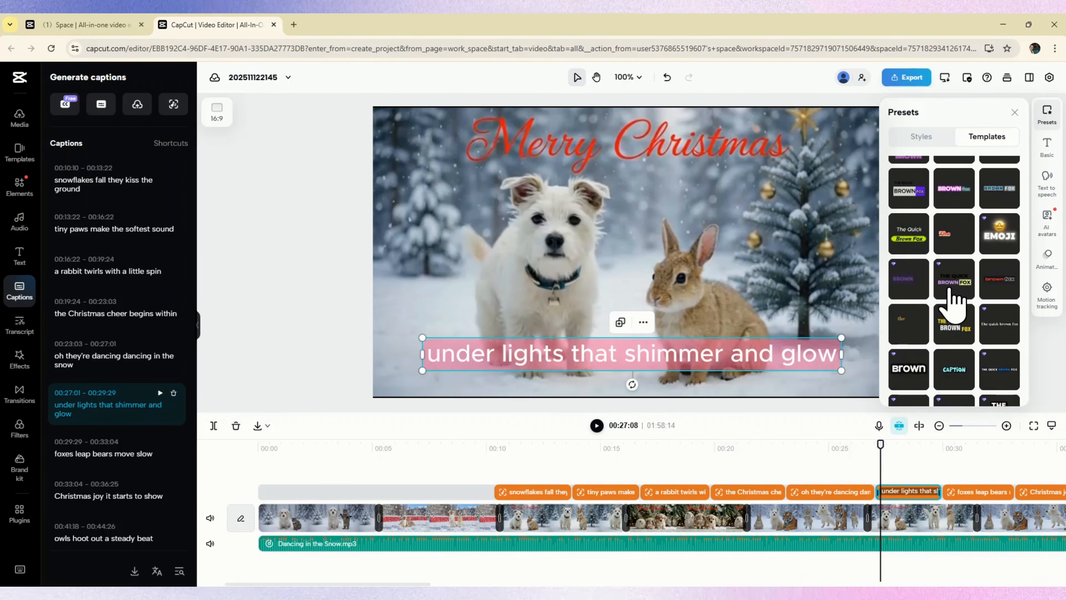
pyautogui.scroll(-2, 1001, 304)
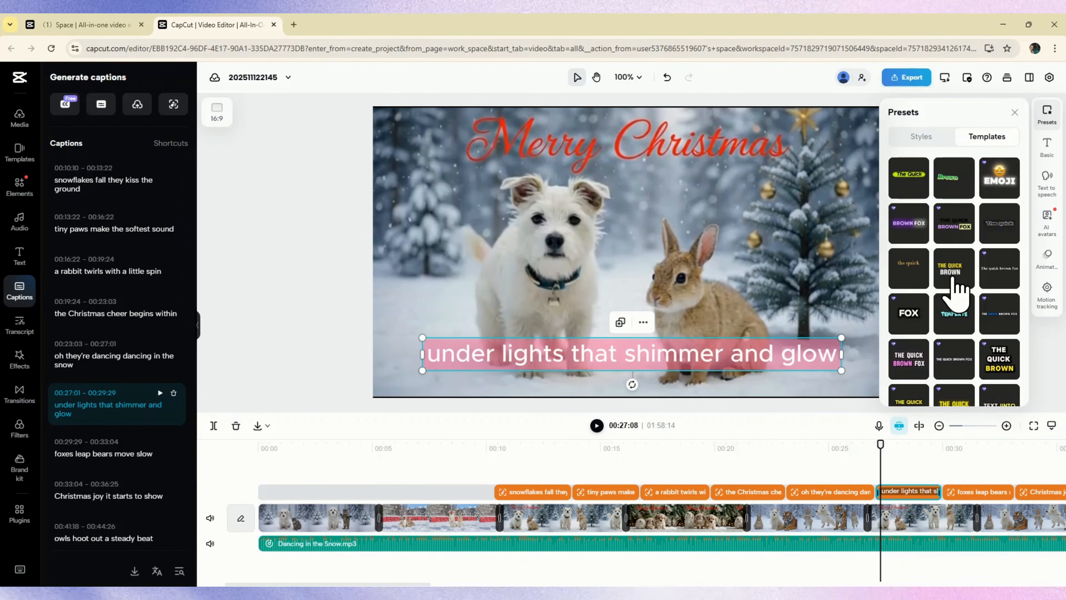
pyautogui.click(956, 281)
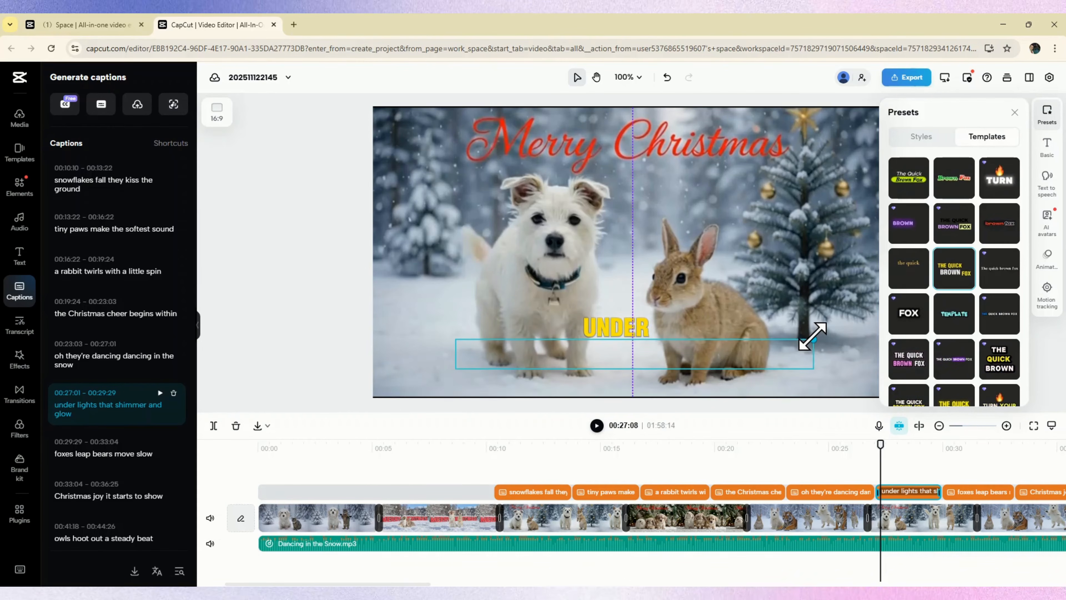
# Enlarge the caption "under lights that shimmer and glow" slightly, recentre it in the frame, and play the video from 00:09:20.
pyautogui.moveTo(826, 330); pyautogui.dragTo(843, 321)
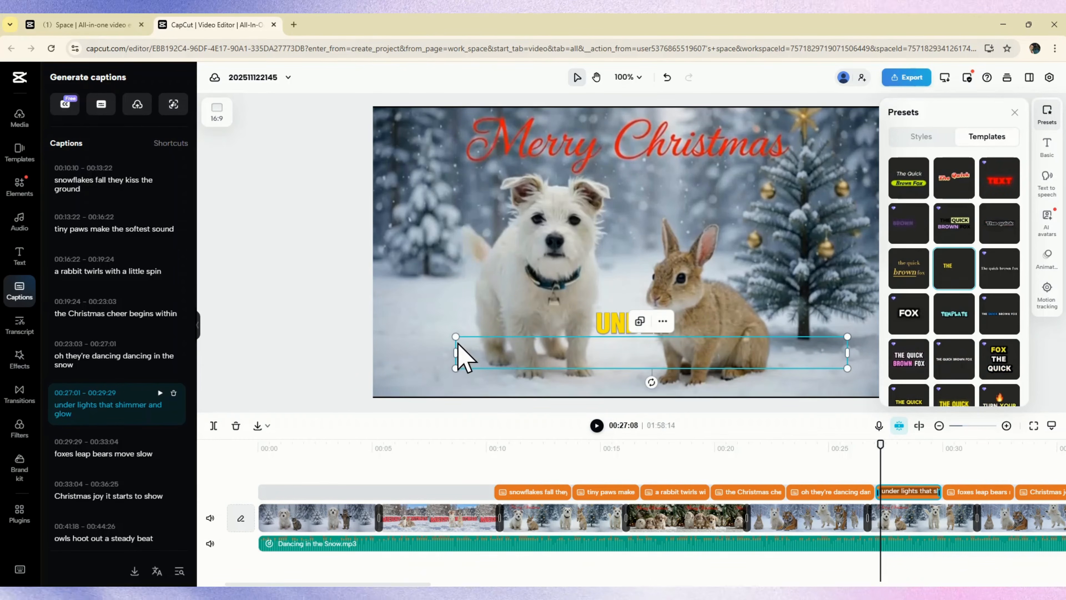
pyautogui.moveTo(542, 356); pyautogui.dragTo(524, 353)
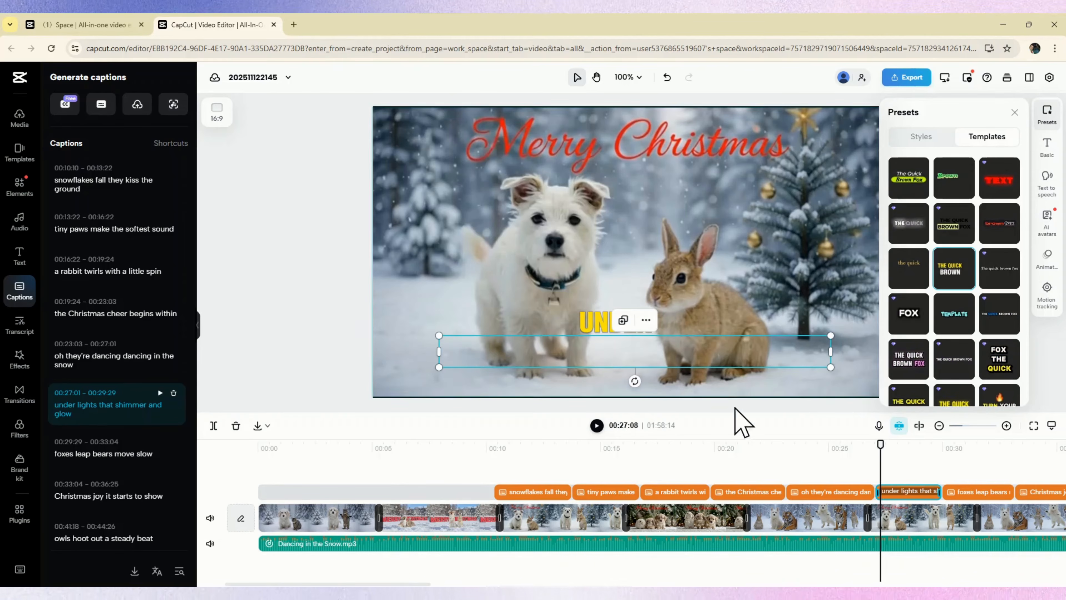
pyautogui.moveTo(881, 464); pyautogui.dragTo(478, 462)
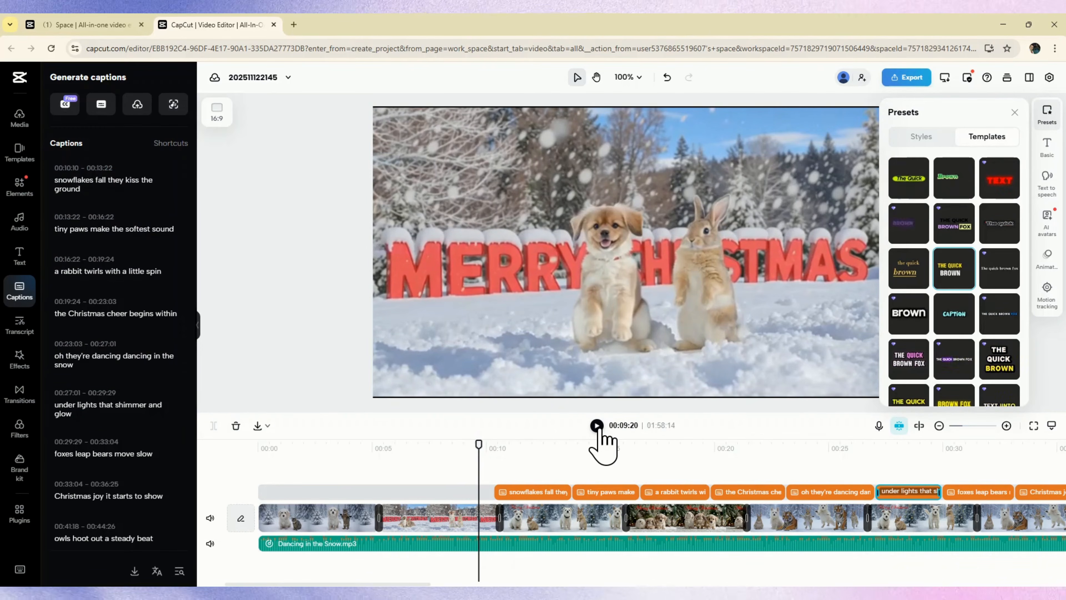
pyautogui.click(596, 426)
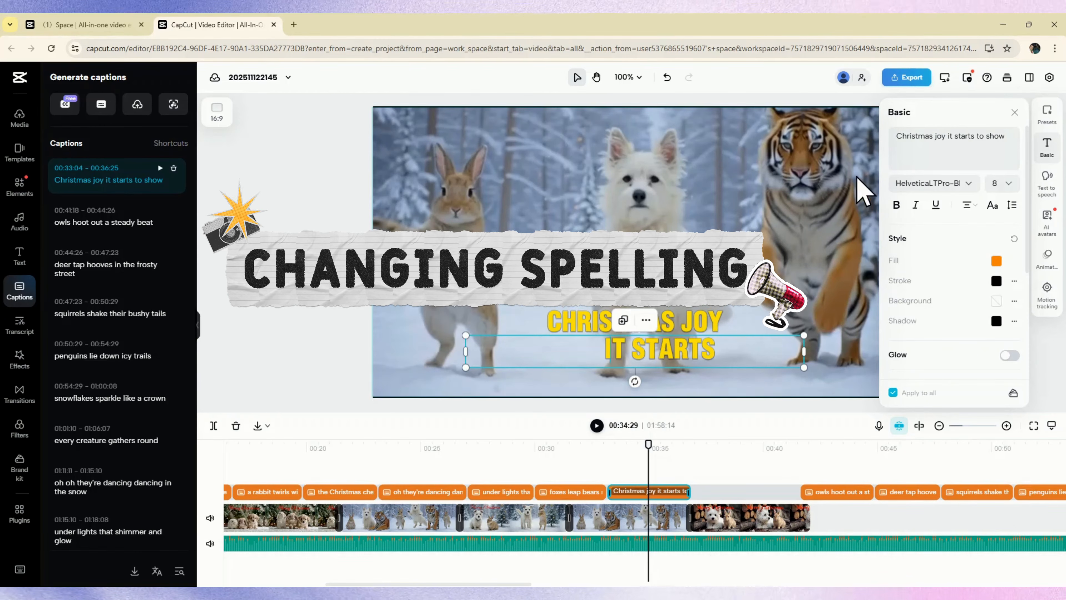
# Append "..." to the caption "Christmas joy it starts to show" and play on from 00:34:29.
pyautogui.click(992, 147)
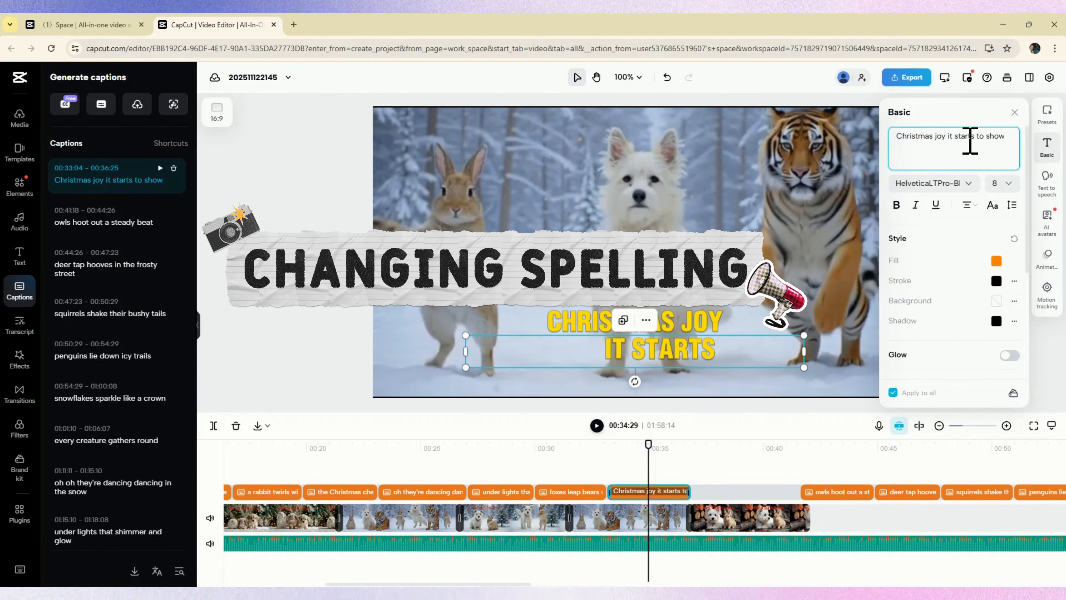
pyautogui.write('...')
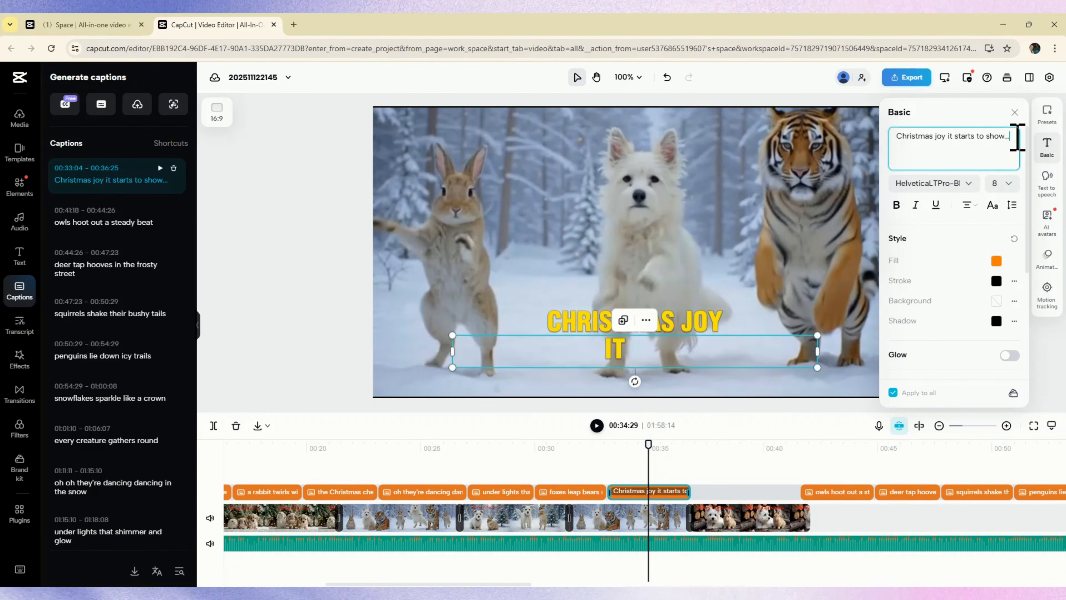
pyautogui.click(596, 425)
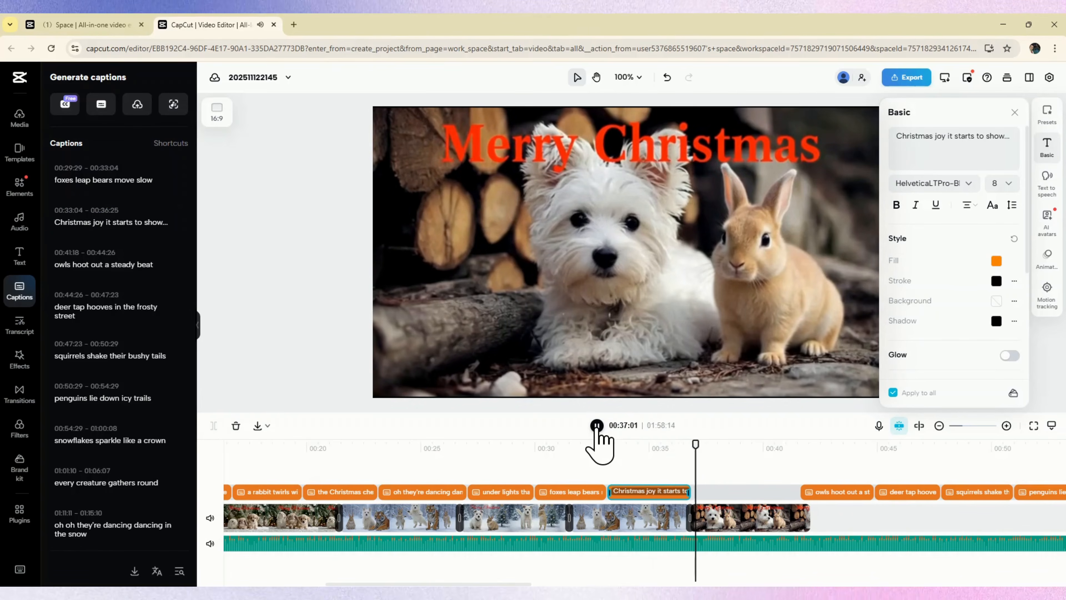
pyautogui.click(596, 425)
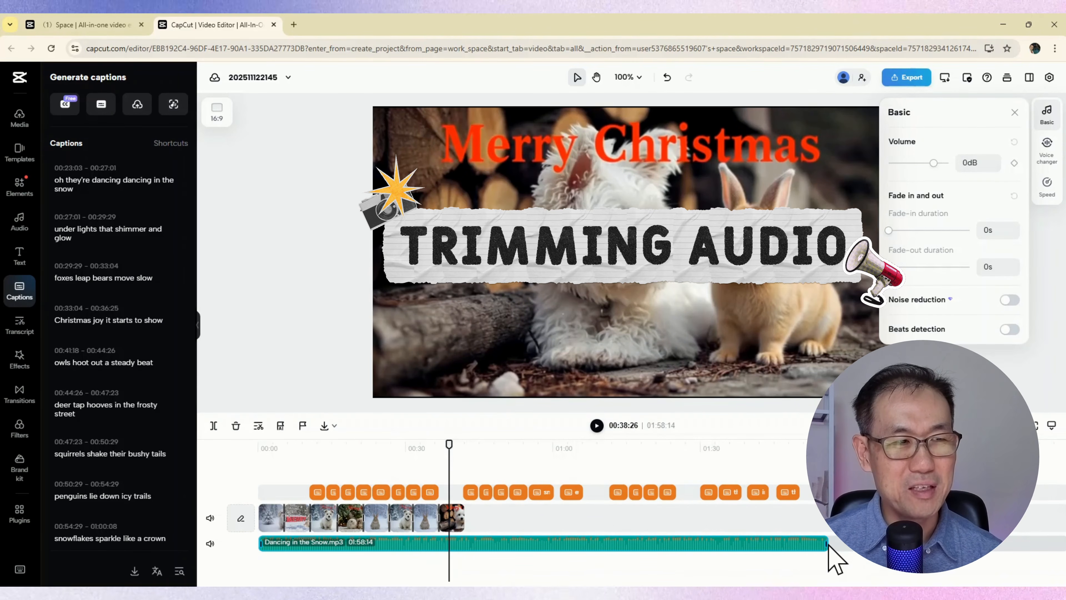
# Shorten the Dancing in the Snow.mp3 track to 01:34:16 from its end and split it at 00:47:23.
pyautogui.moveTo(838, 544); pyautogui.dragTo(722, 543)
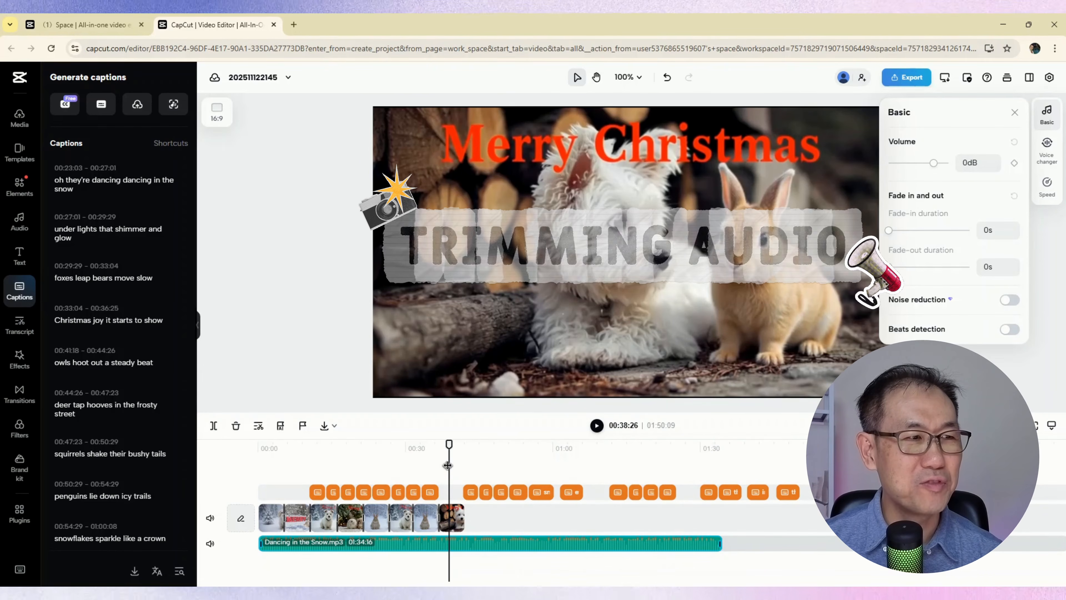
pyautogui.moveTo(449, 463); pyautogui.dragTo(492, 467)
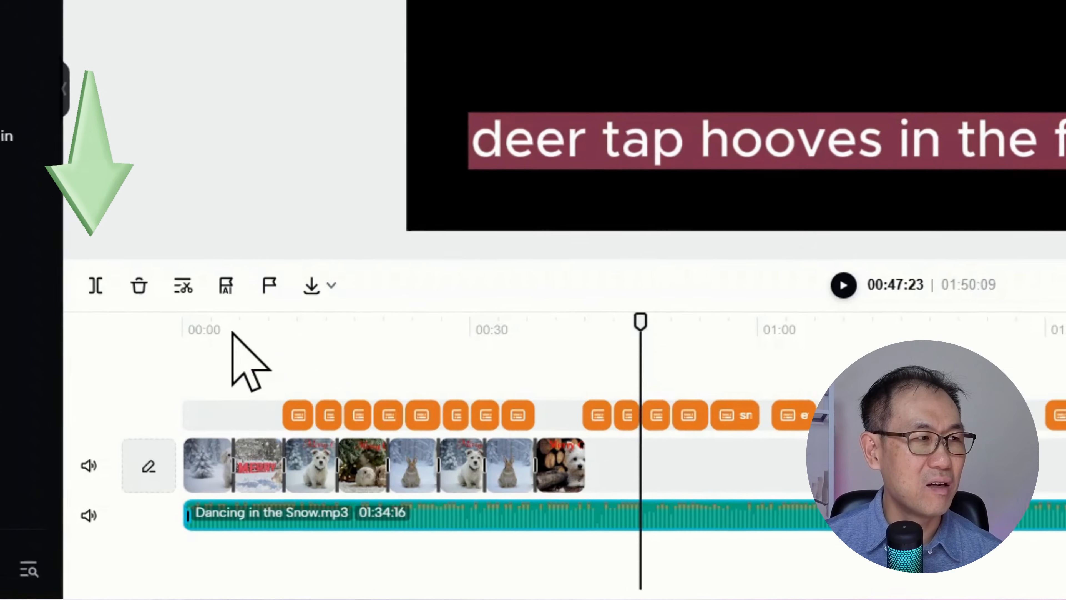
pyautogui.click(89, 280)
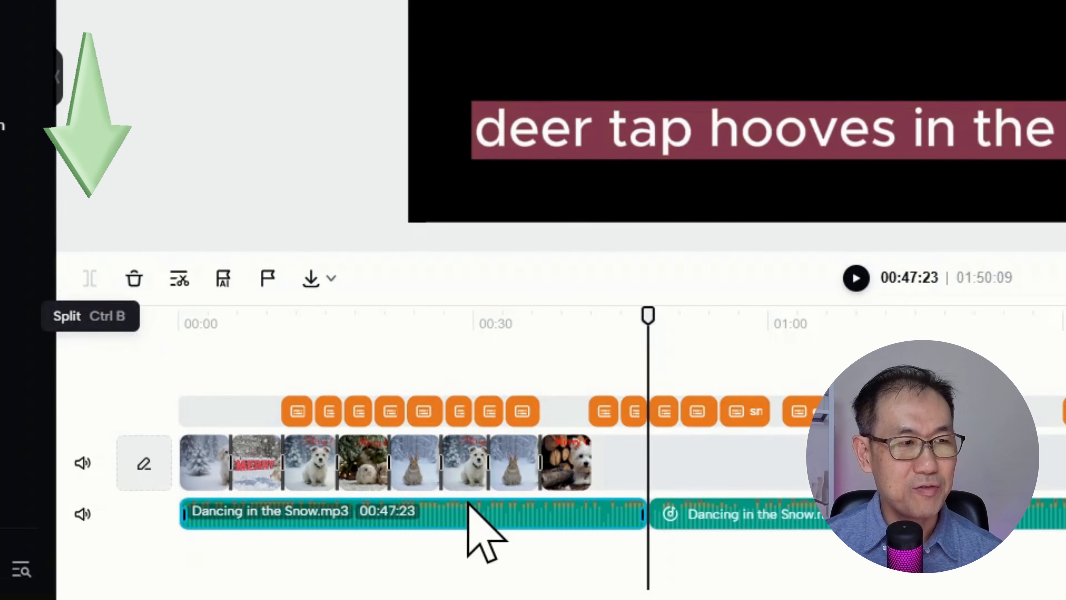
# Delete the music after the split and extend the remaining Dancing in the Snow.mp3 track to end at 00:48:18.
pyautogui.click(738, 516)
pyautogui.press('Delete')
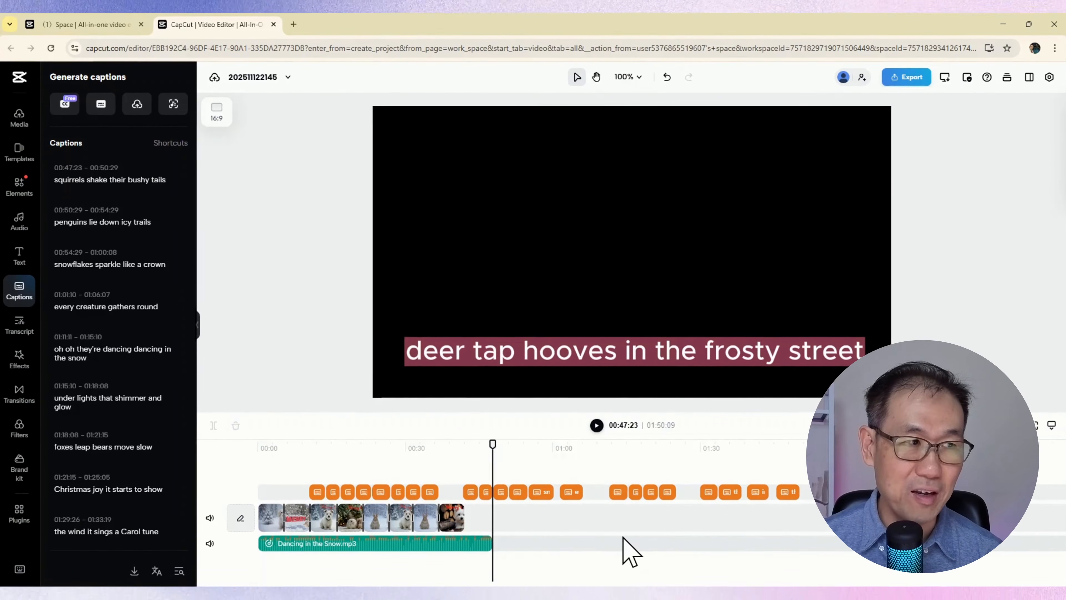
pyautogui.click(492, 542)
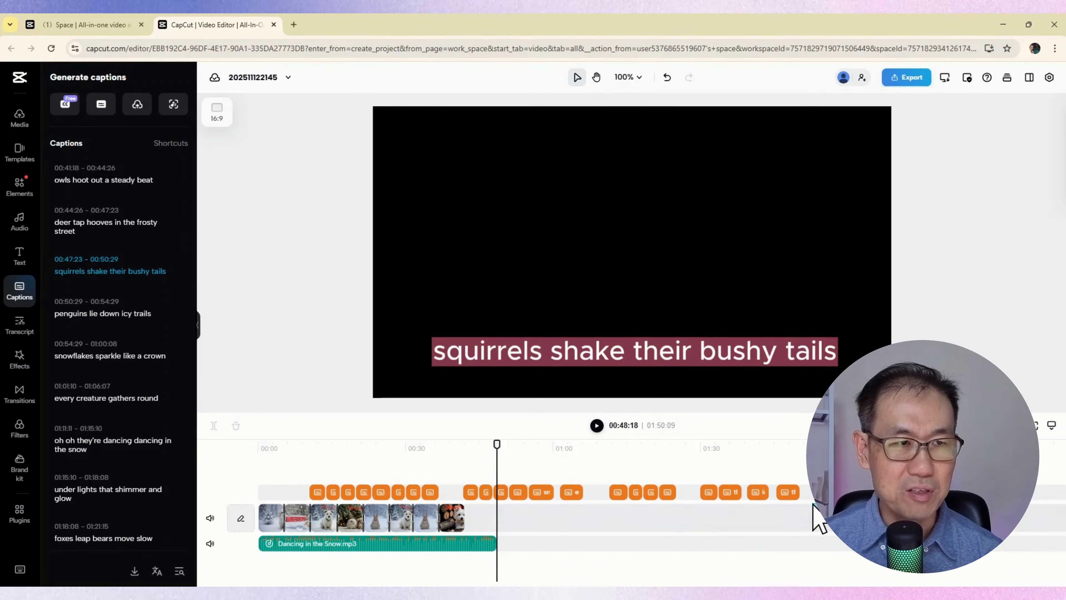
# Delete all captions from "owls hoot out a steady beat" onward, keeping those through "Christmas joy it starts to show".
pyautogui.moveTo(813, 513); pyautogui.dragTo(473, 462)
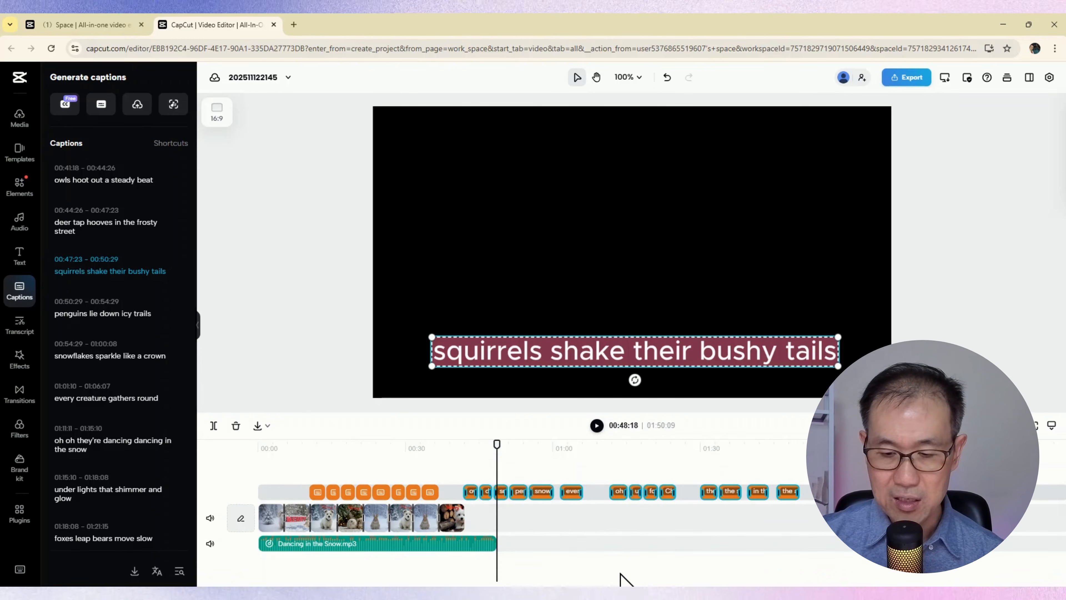
pyautogui.press('Delete')
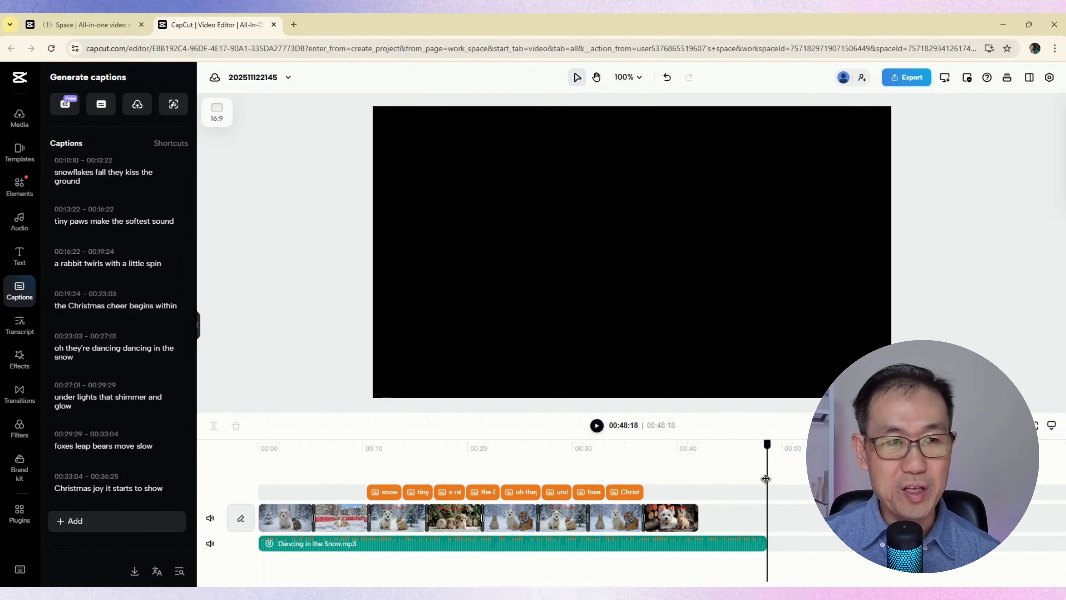
# Set a 10 s fade-out on the Dancing in the Snow.mp3 track and play the video from 00:39:12.
pyautogui.click(743, 545)
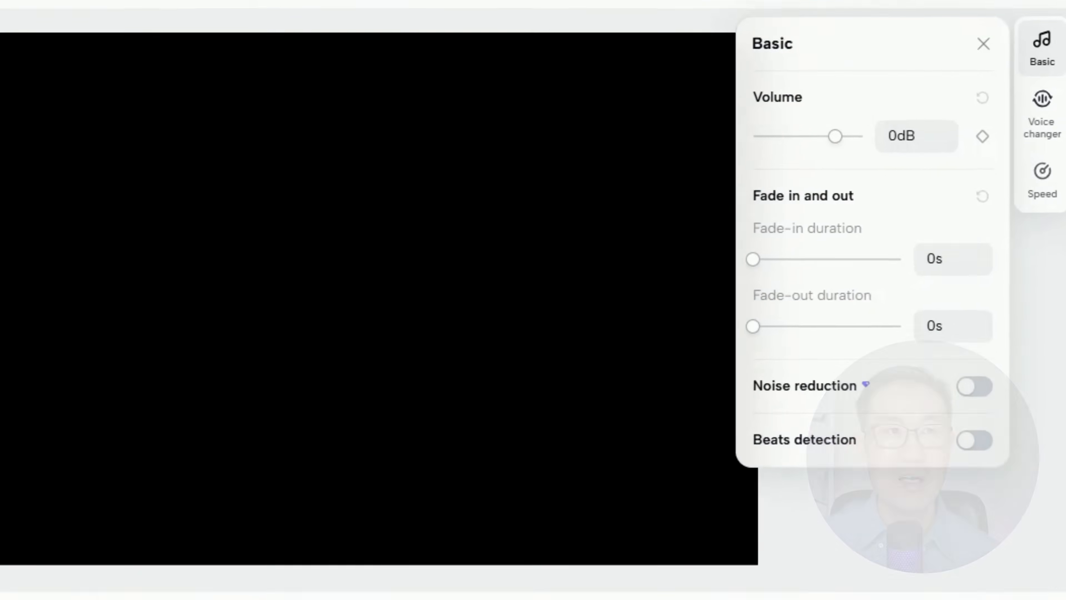
pyautogui.click(1042, 44)
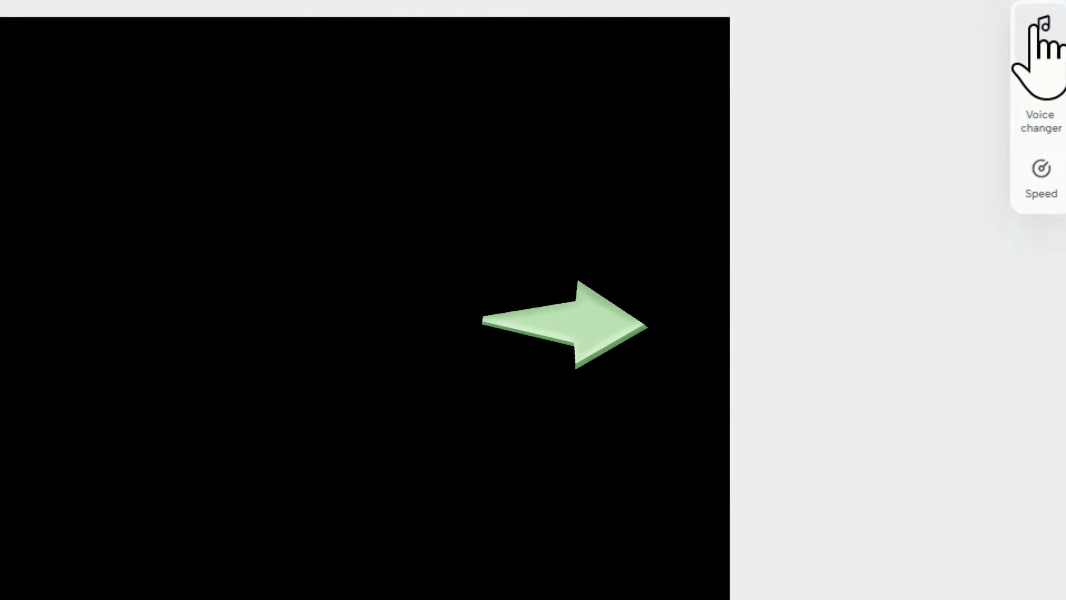
pyautogui.click(1038, 28)
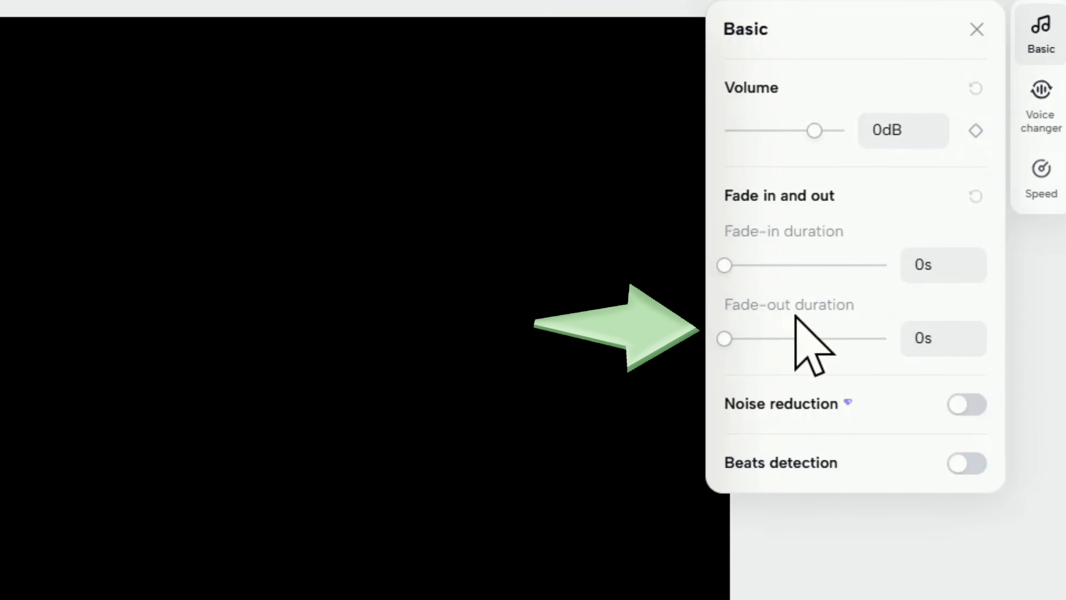
pyautogui.moveTo(725, 338); pyautogui.dragTo(772, 338)
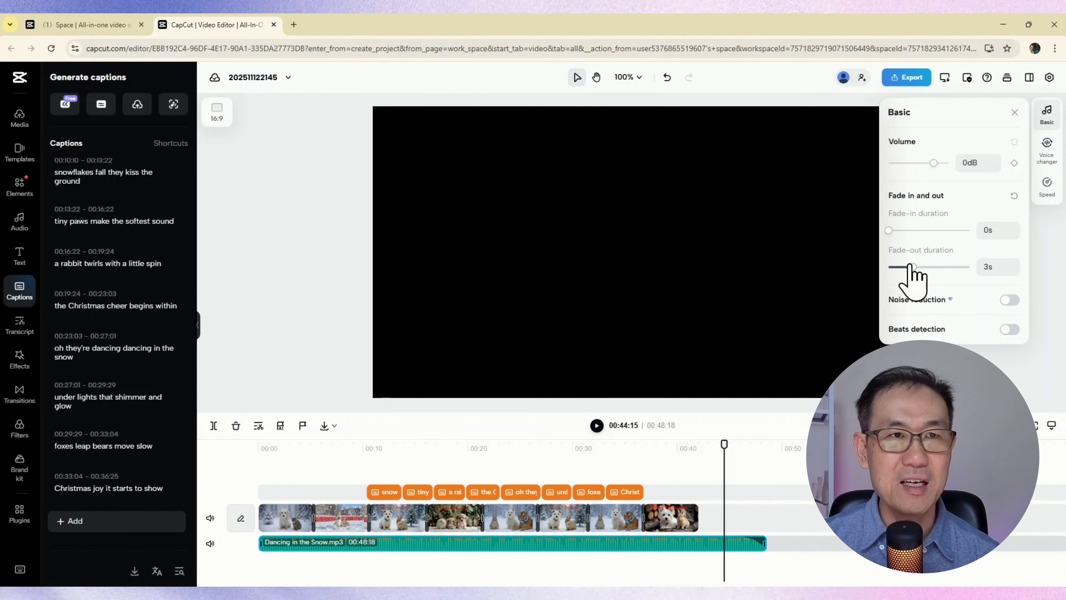
pyautogui.moveTo(911, 265); pyautogui.dragTo(970, 270)
pyautogui.moveTo(723, 487); pyautogui.dragTo(669, 488)
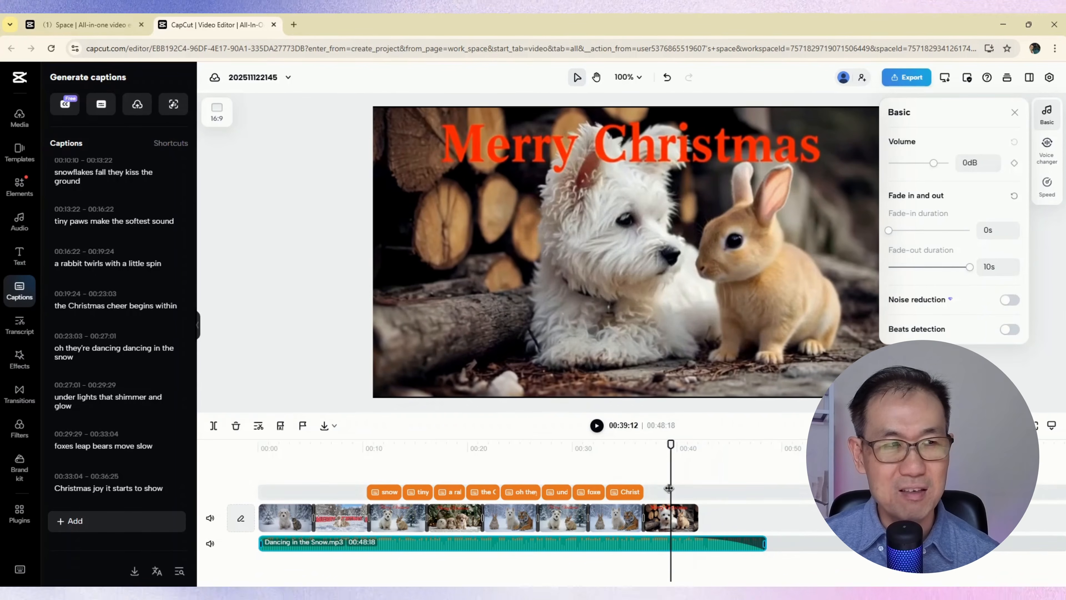
pyautogui.click(597, 426)
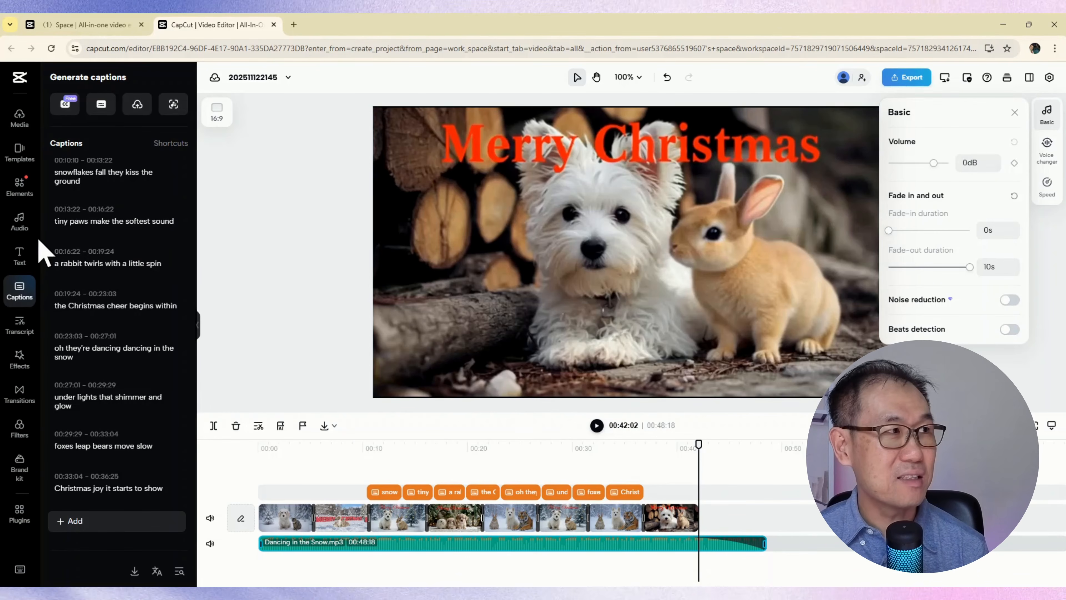
# Add a heading at 00:42:02 and replace its placeholder text with the creator's production credit.
pyautogui.click(21, 257)
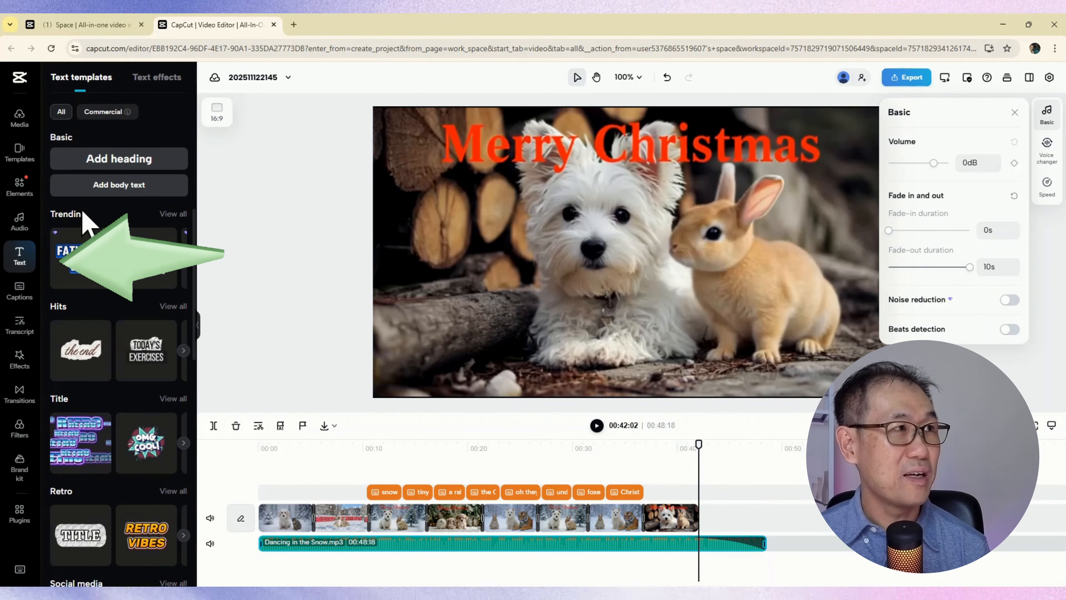
pyautogui.click(117, 161)
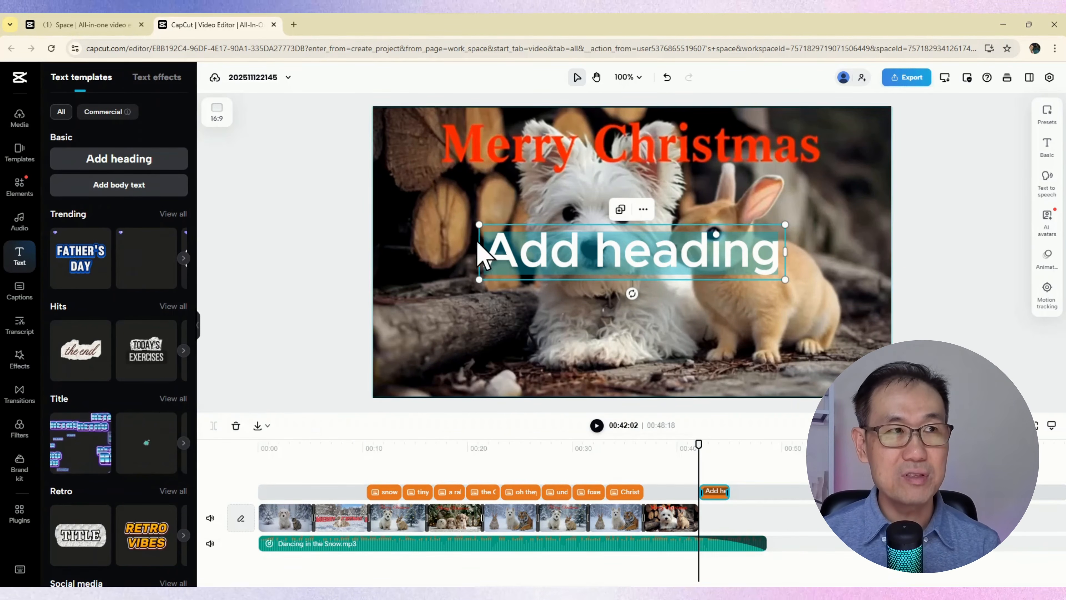
pyautogui.click(636, 253)
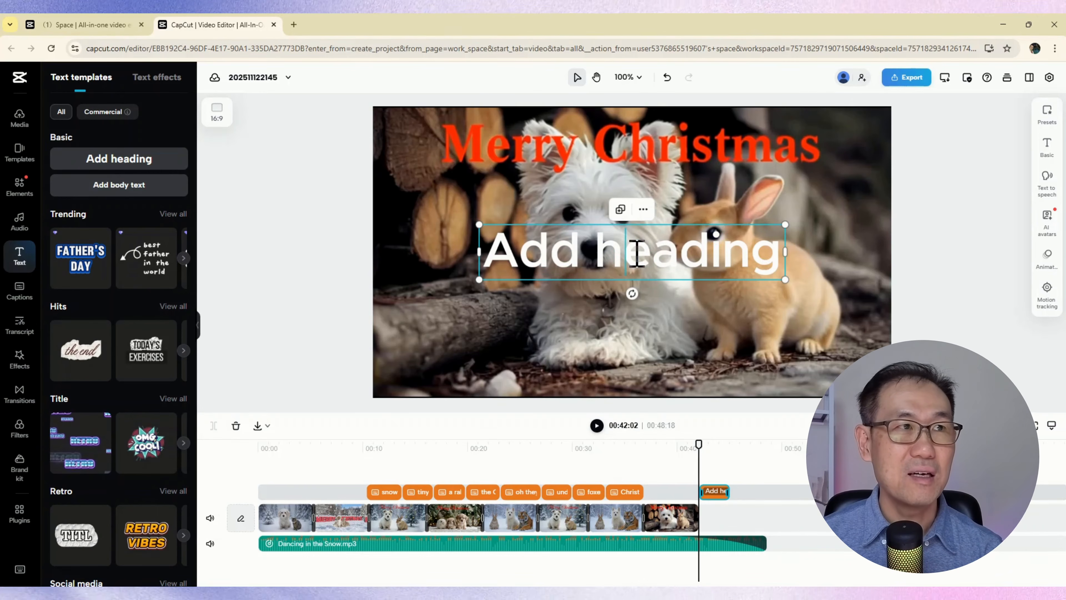
pyautogui.hotkey('ctrl', 'a')
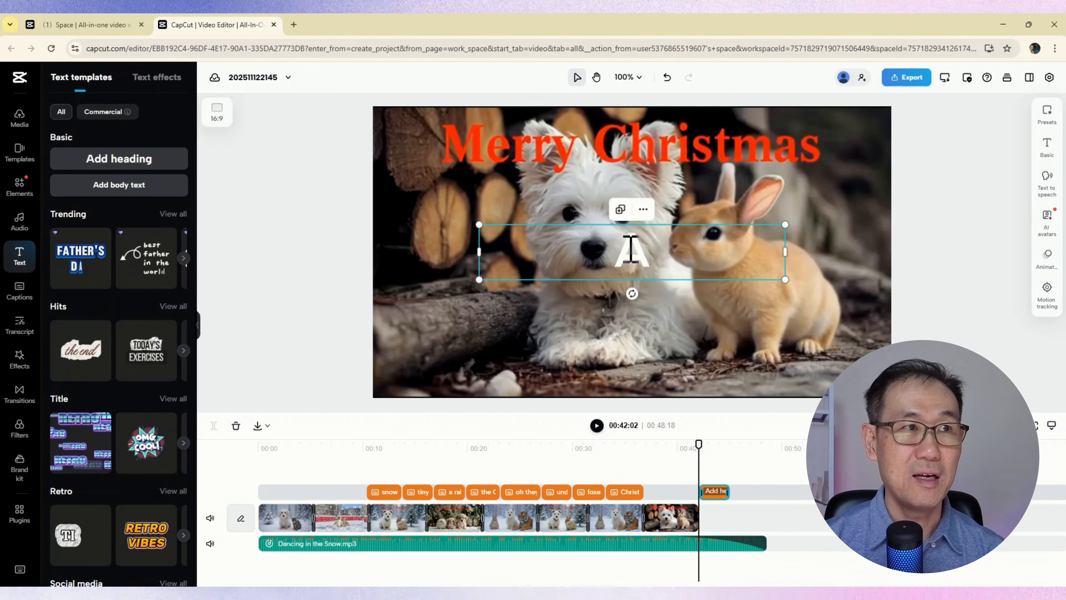
pyautogui.press('BackSpace')
pyautogui.write("An Andrew's Production")
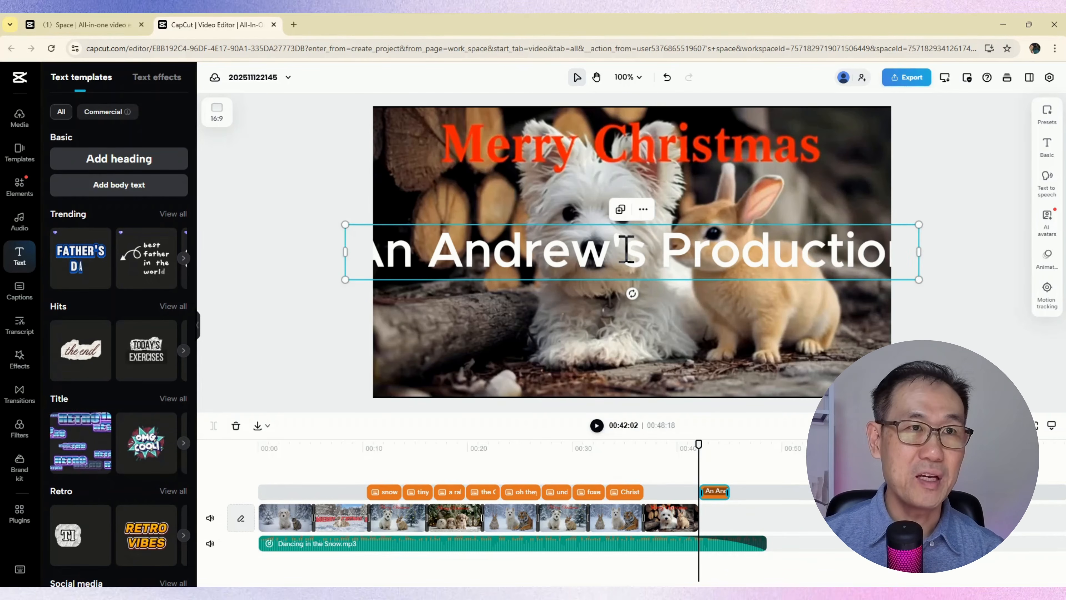
# Shrink and reposition the credit heading, extend it to the end of the music, and play from 00:39:01.
pyautogui.moveTo(911, 278); pyautogui.dragTo(688, 258)
pyautogui.moveTo(591, 244); pyautogui.dragTo(722, 246)
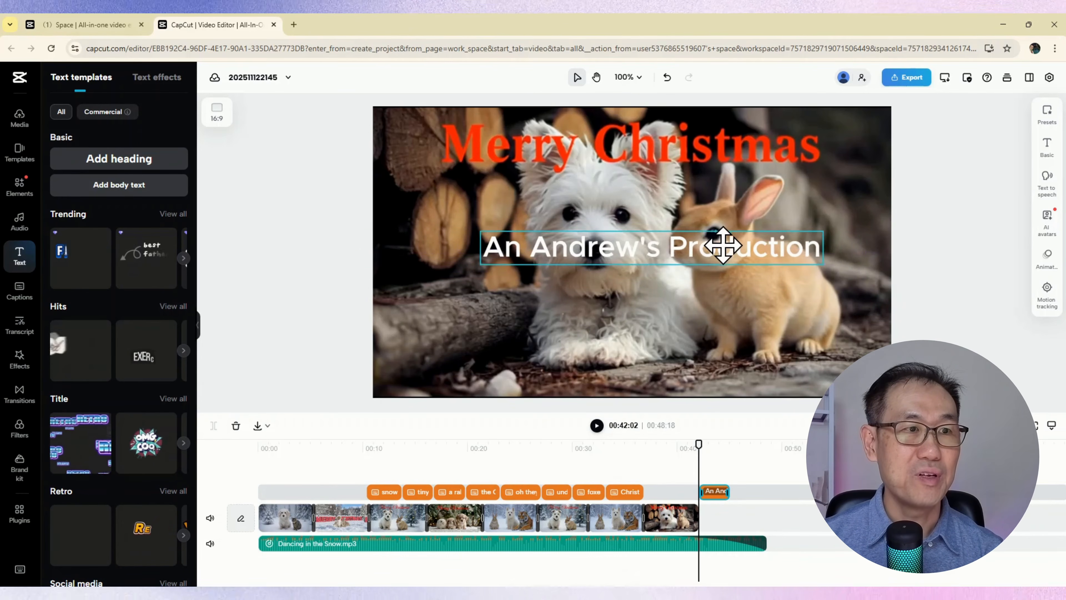
pyautogui.moveTo(722, 246); pyautogui.dragTo(722, 254)
pyautogui.moveTo(728, 492); pyautogui.dragTo(767, 497)
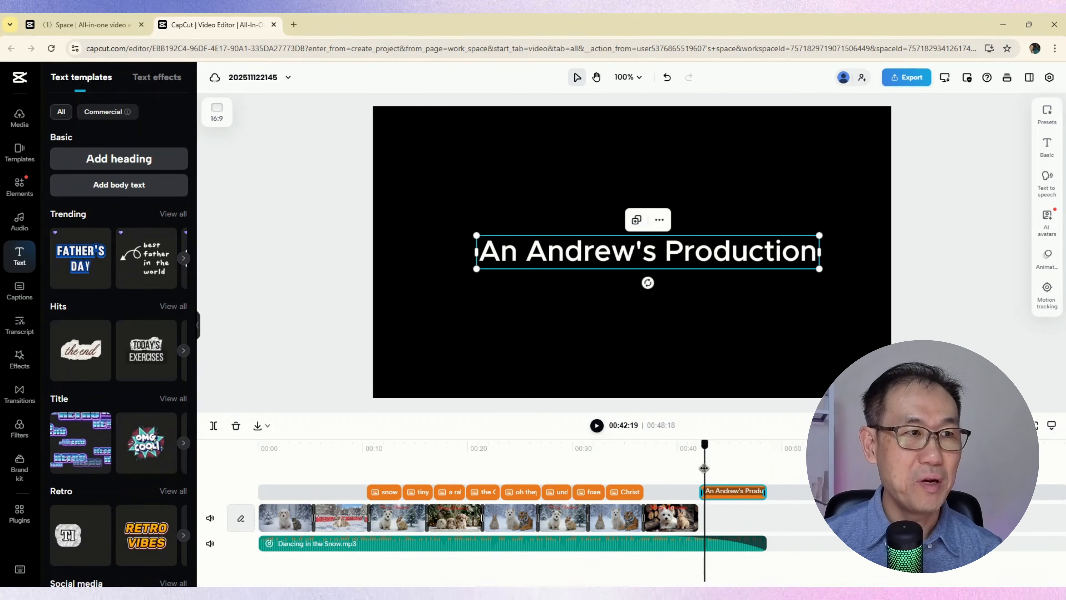
pyautogui.moveTo(704, 467); pyautogui.dragTo(664, 471)
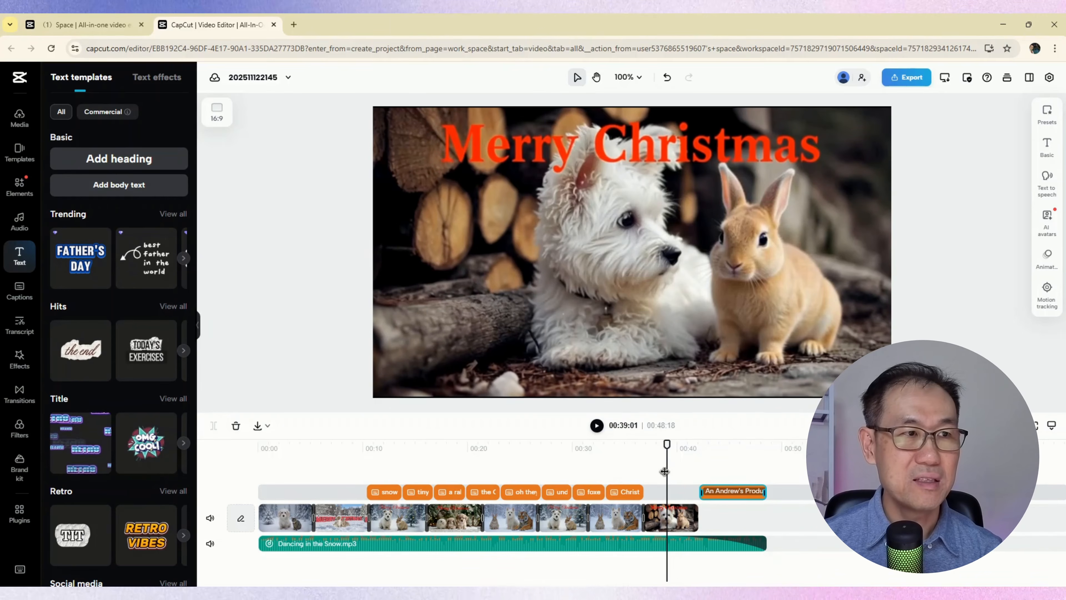
pyautogui.click(597, 425)
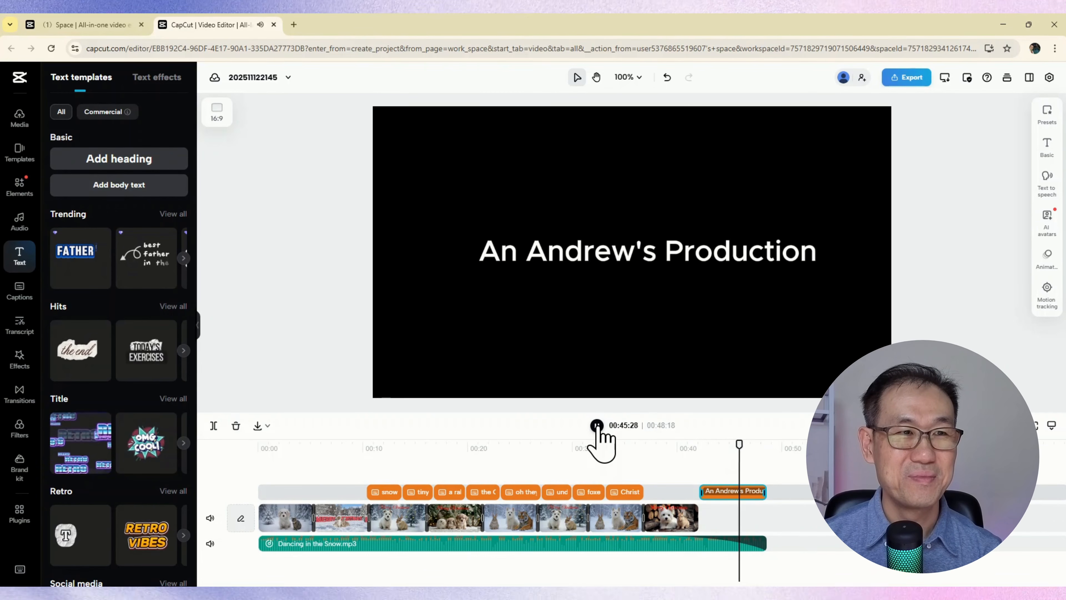
pyautogui.click(596, 425)
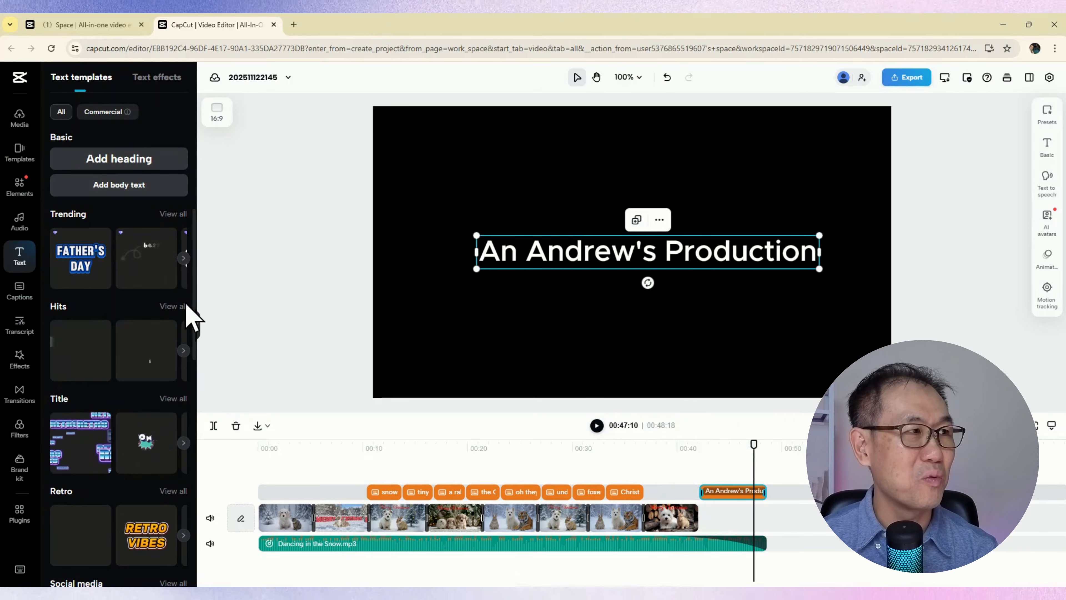
# Add the "Daily Vlog" text template from the Life category after the last clip and extend it nearly to the music's end.
pyautogui.scroll(-4, 131, 285)
pyautogui.scroll(-2, 131, 294)
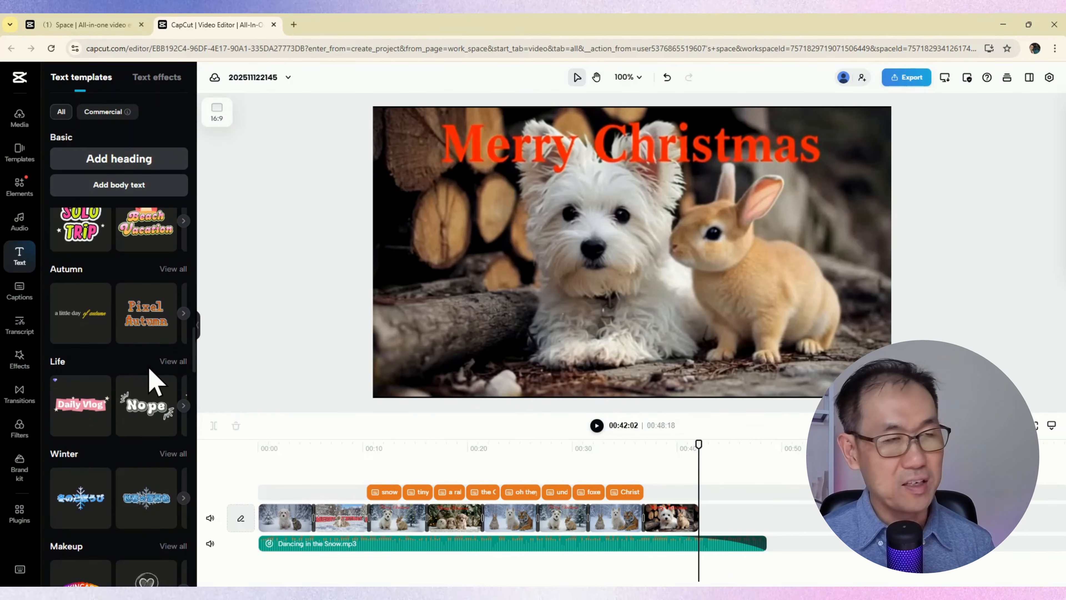
pyautogui.click(73, 418)
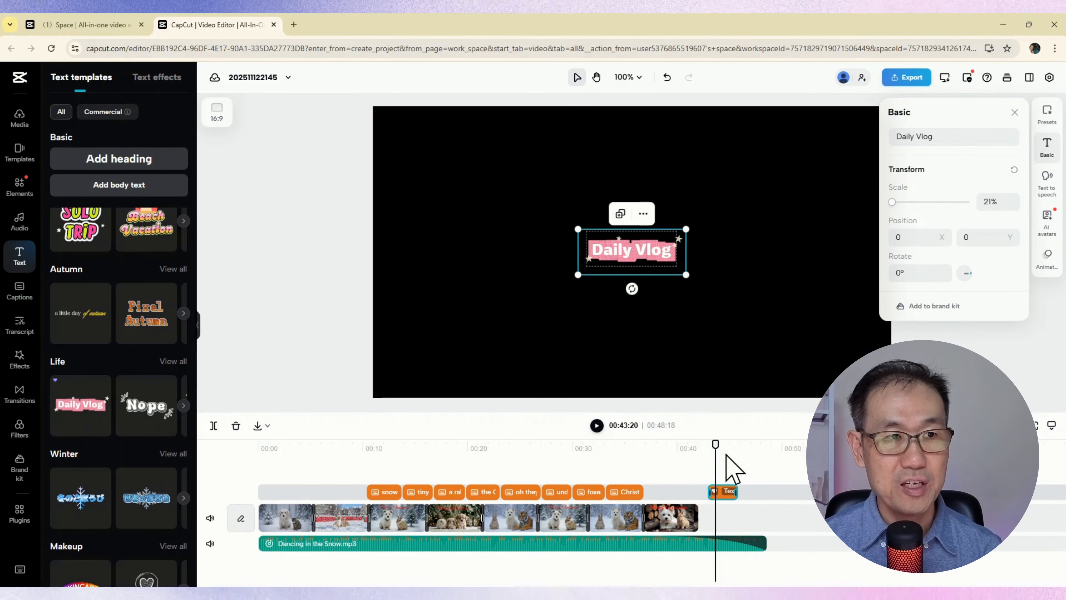
pyautogui.moveTo(744, 498); pyautogui.dragTo(761, 490)
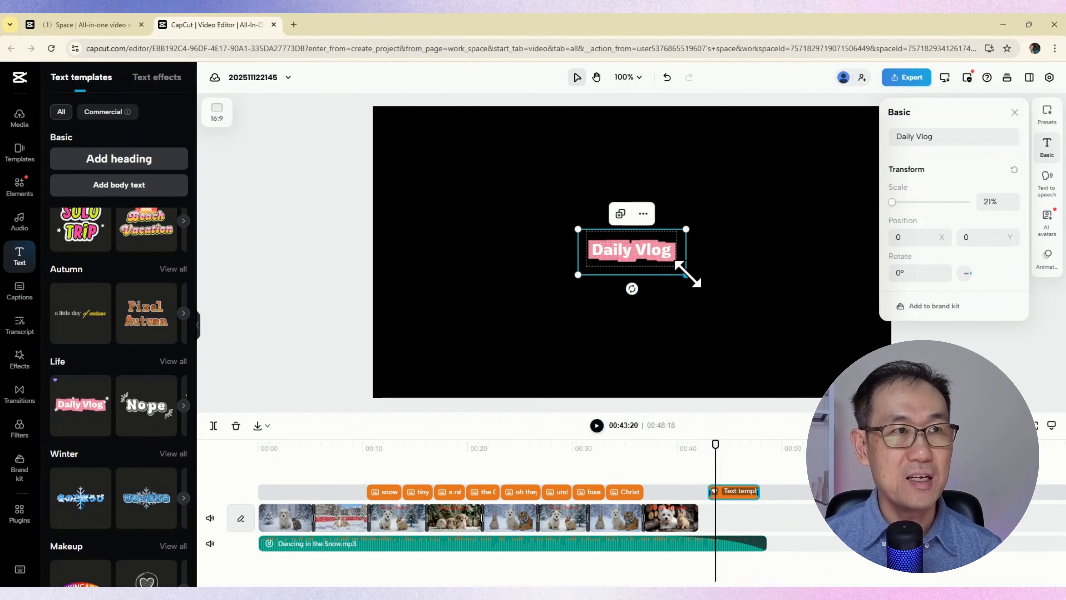
# Enlarge the "Daily Vlog" text template and replace its wording with the creator's production credit.
pyautogui.moveTo(688, 274); pyautogui.dragTo(756, 306)
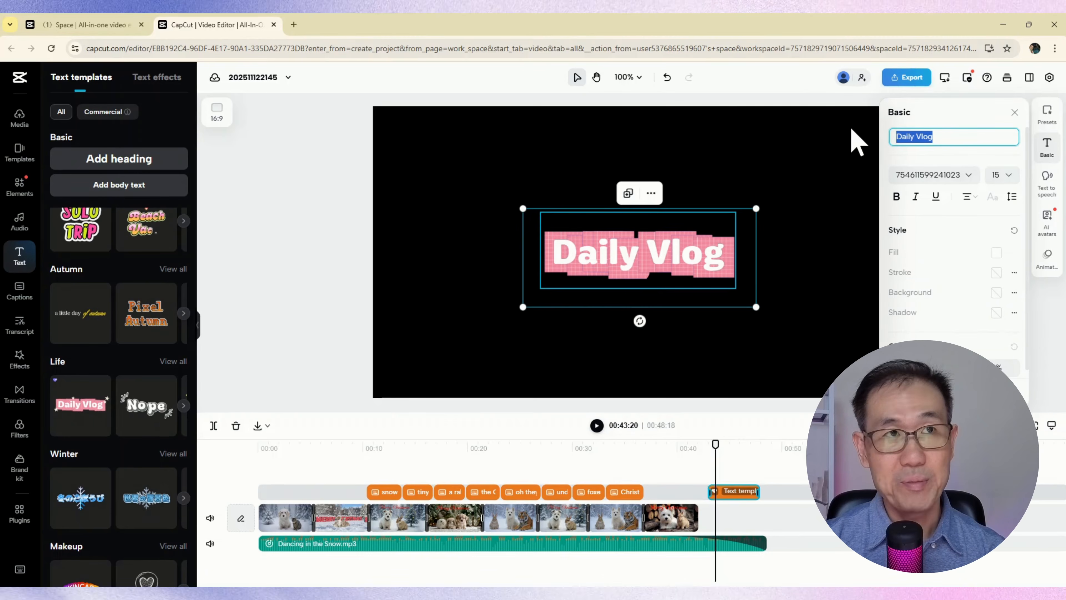
pyautogui.write("Andrew's Production")
pyautogui.click(752, 258)
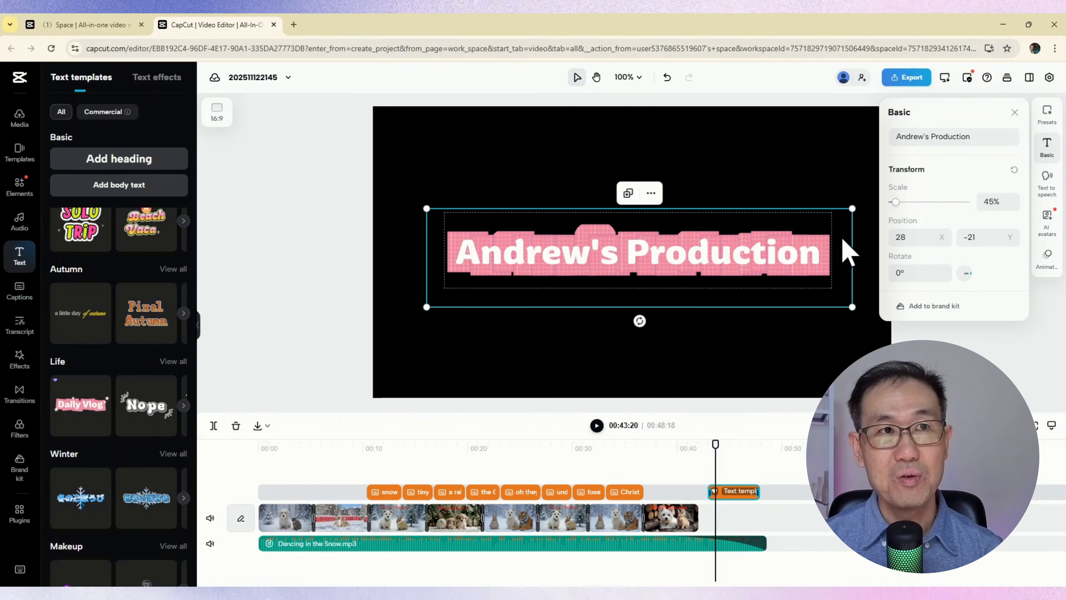
# Apply the Fade Out exit animation to the credit text, extend its start back to the last clip's end, and play it.
pyautogui.click(1046, 256)
pyautogui.click(954, 137)
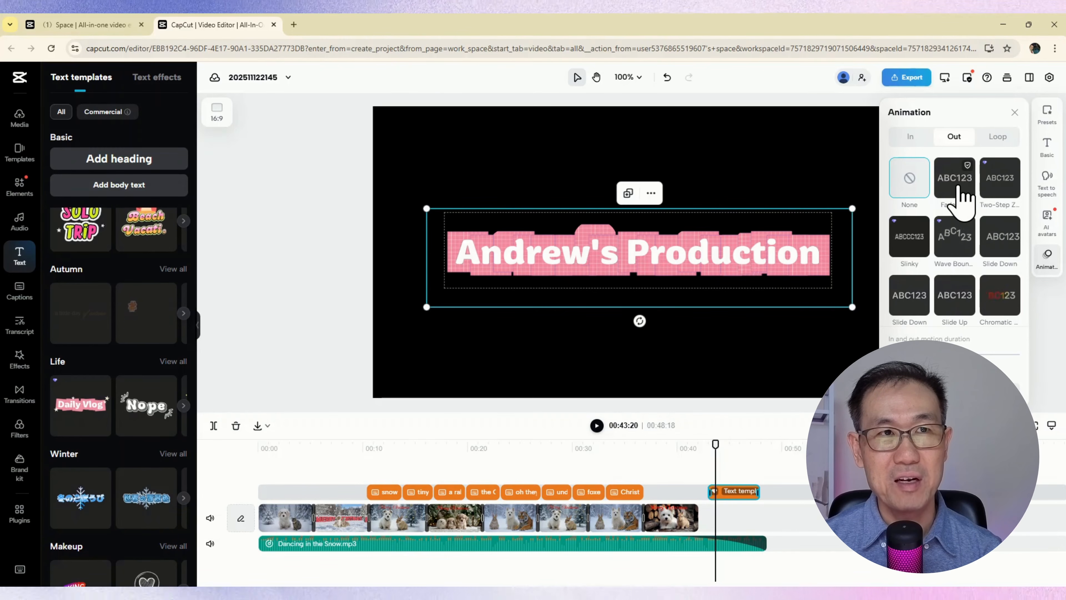
pyautogui.click(965, 194)
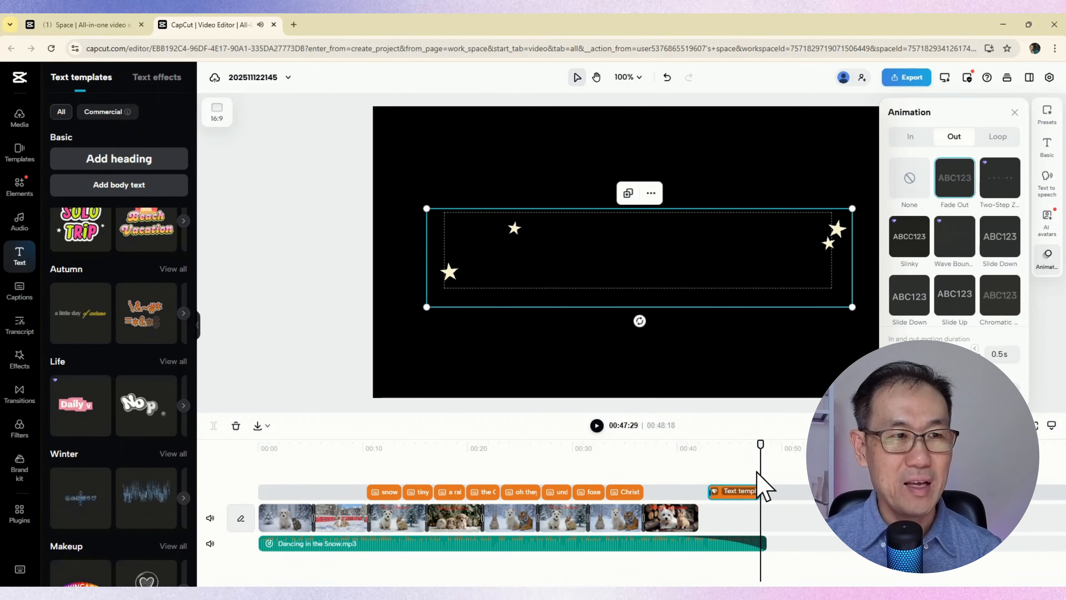
pyautogui.moveTo(713, 495); pyautogui.dragTo(700, 495)
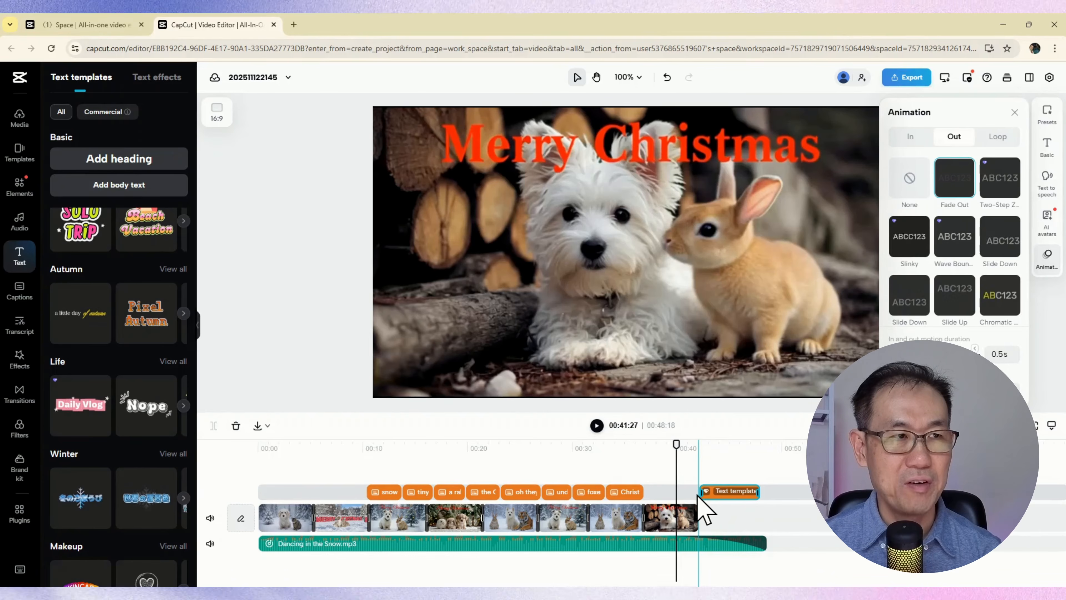
pyautogui.click(596, 425)
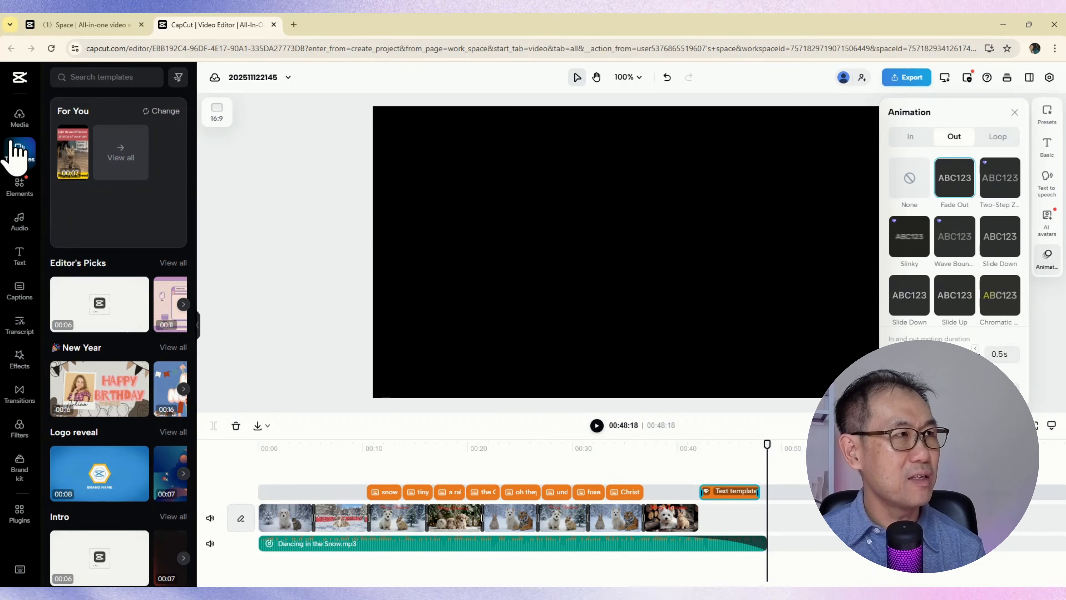
# Search the templates for "end", insert the photo-collage end screen, and move it to a track above, starting after the credit text.
pyautogui.click(105, 77)
pyautogui.write('end')
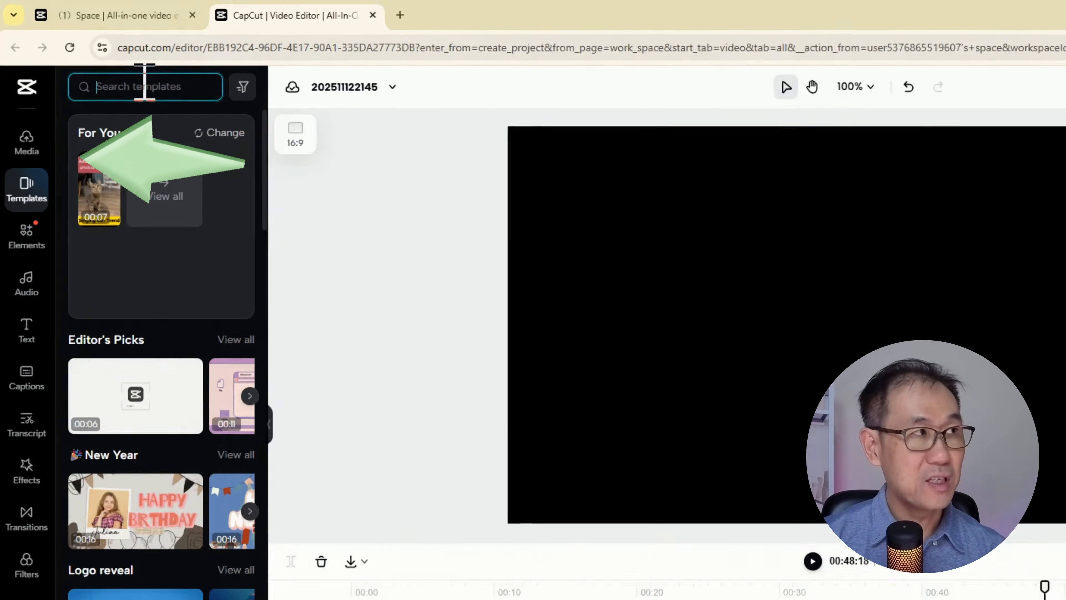
pyautogui.press('Return')
pyautogui.scroll(-5, 333, 405)
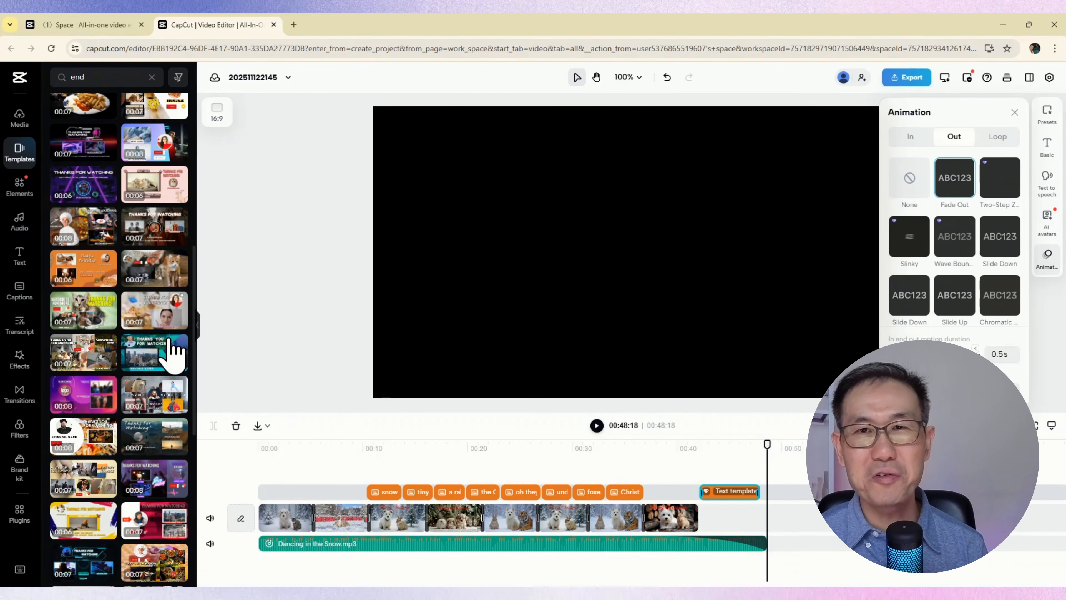
pyautogui.scroll(-5, 164, 354)
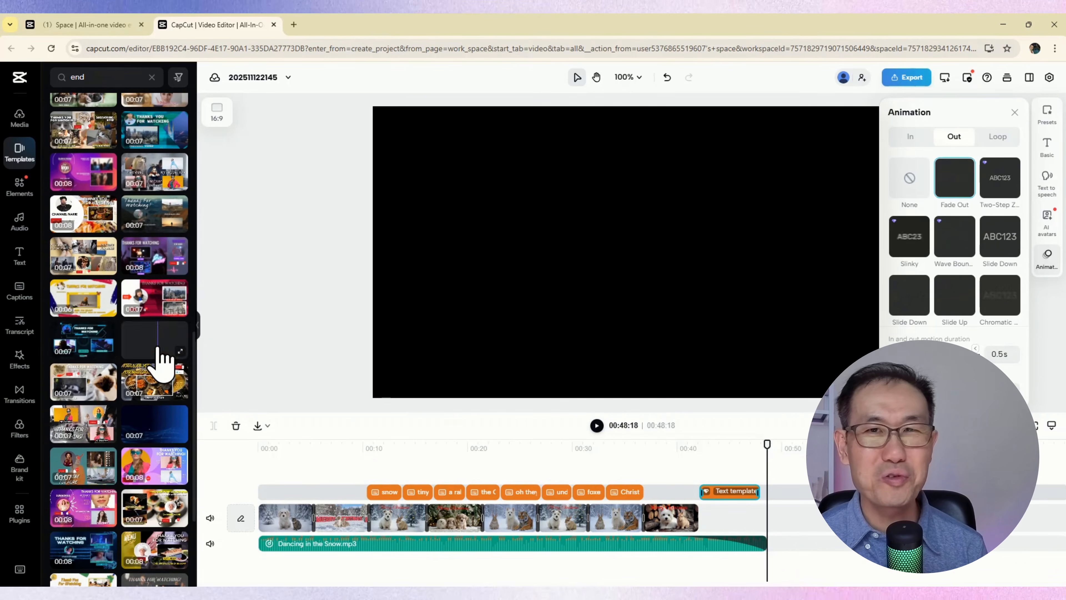
pyautogui.scroll(-3, 164, 357)
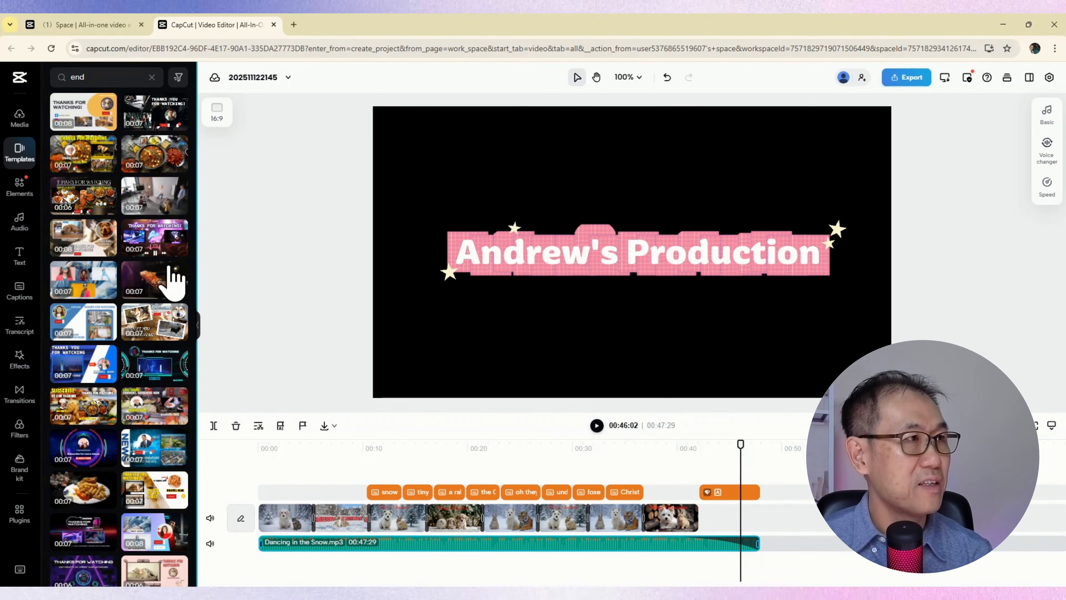
pyautogui.click(145, 323)
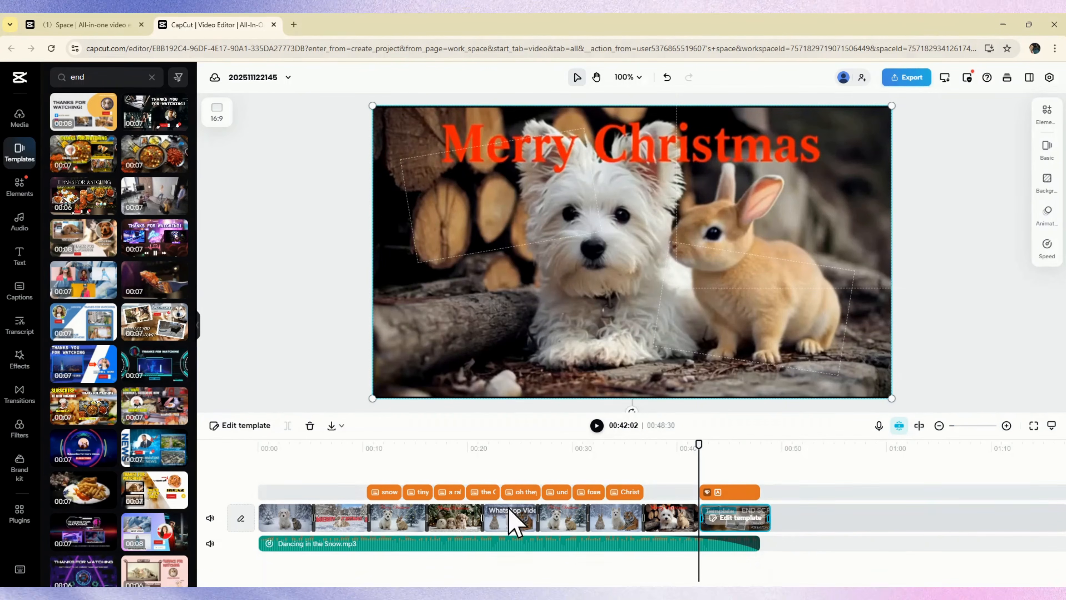
pyautogui.moveTo(720, 507); pyautogui.dragTo(785, 474)
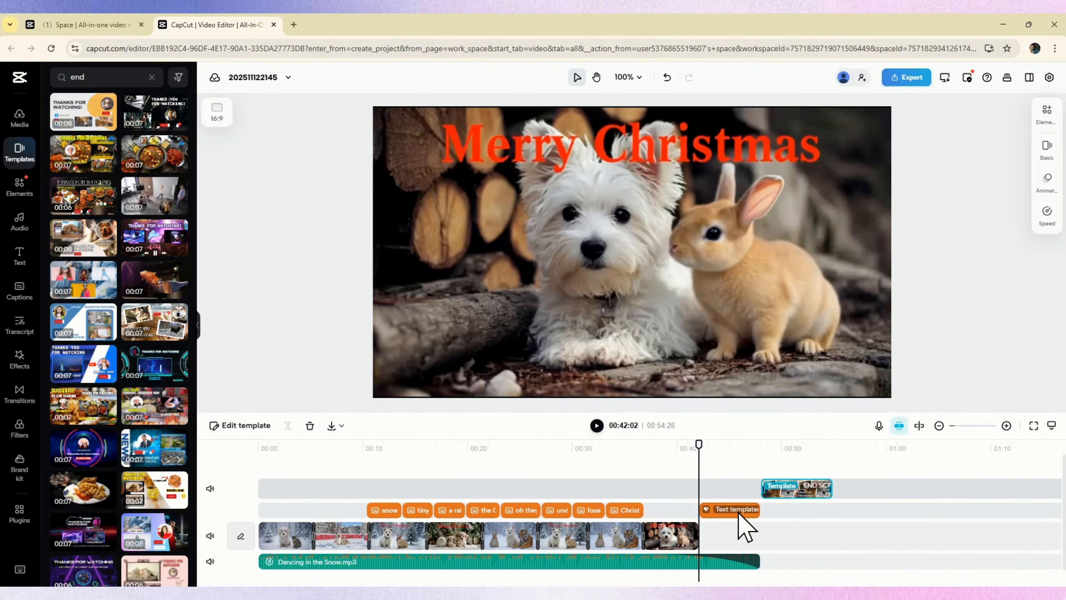
# Play the video's ending from about 00:40, through the closing credit text and the photo-collage end screen.
pyautogui.moveTo(696, 485); pyautogui.dragTo(681, 488)
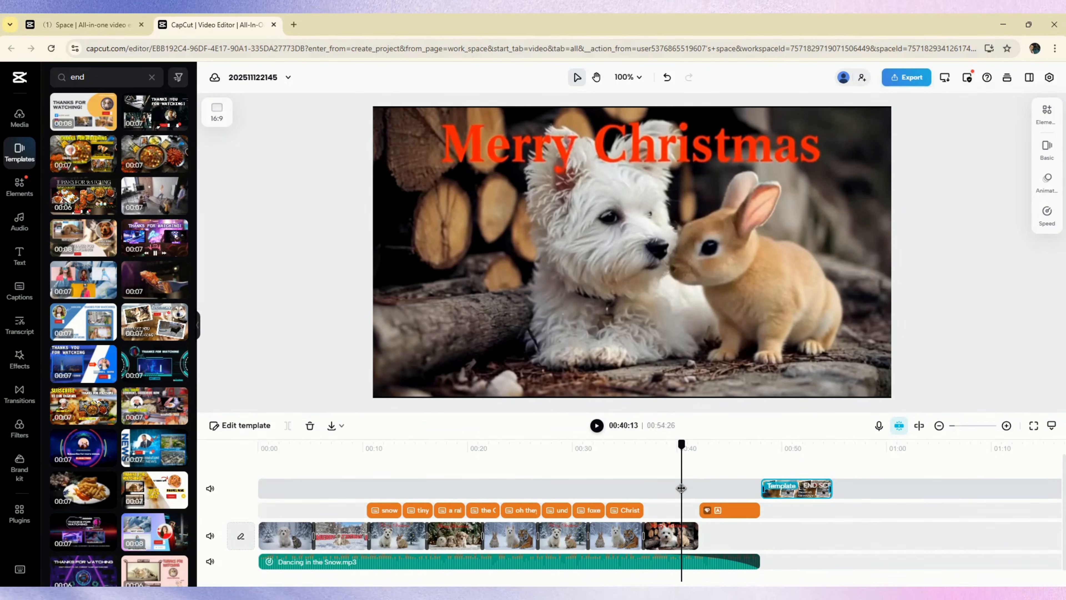
pyautogui.moveTo(788, 494)
pyautogui.click(596, 425)
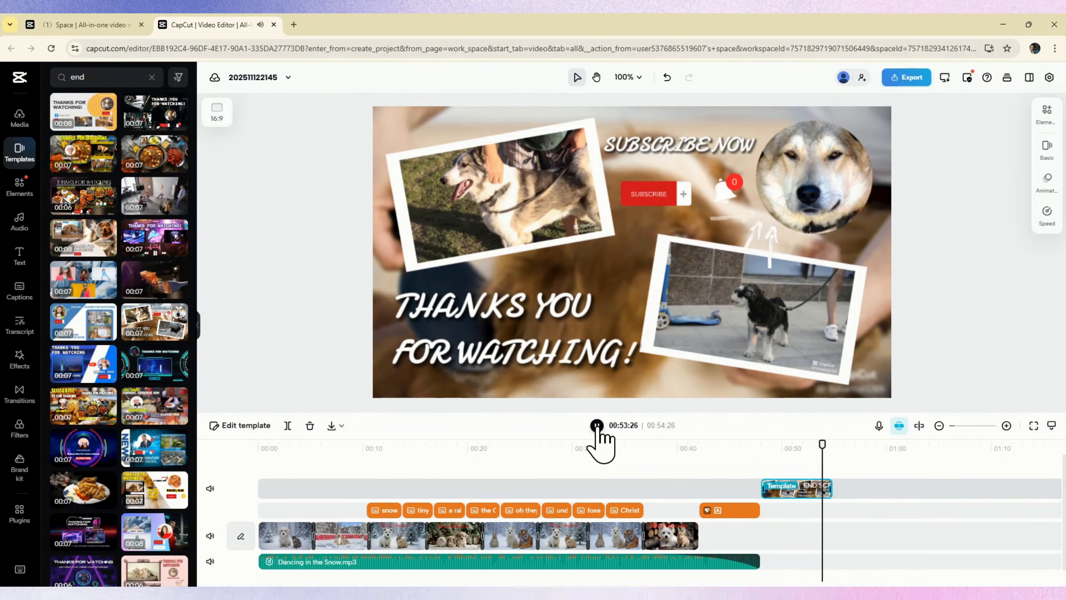
pyautogui.click(598, 426)
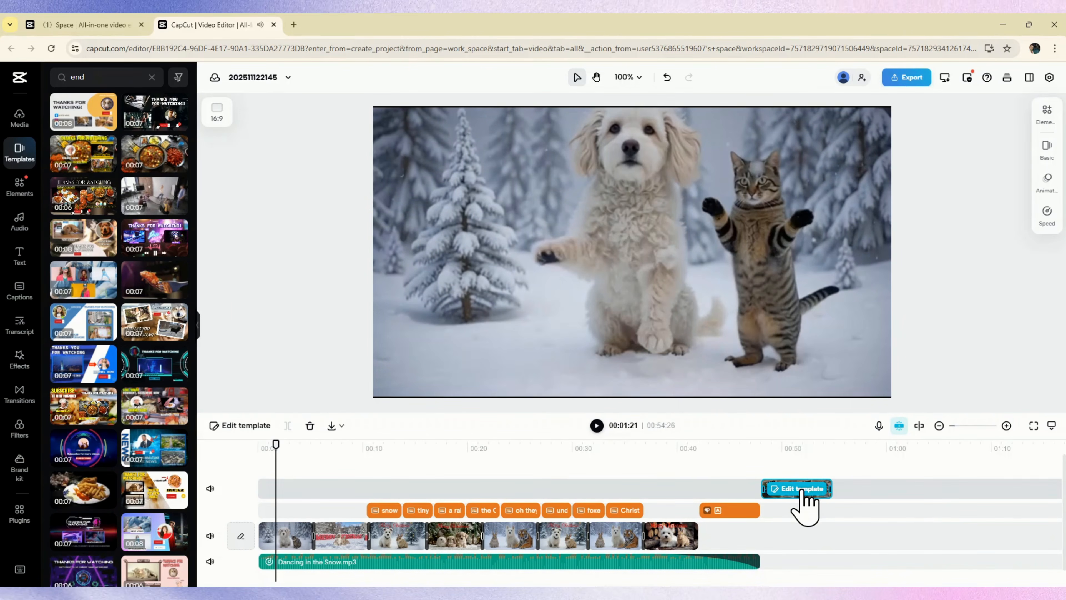
# Open the end-screen template for editing and show its four replaceable media slots.
pyautogui.click(802, 496)
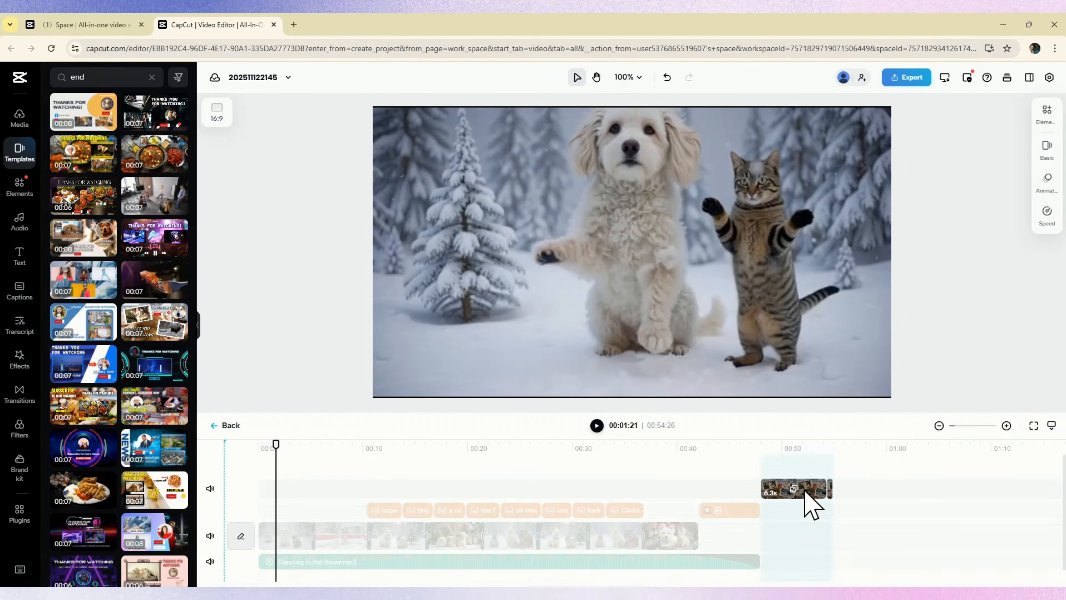
pyautogui.click(794, 489)
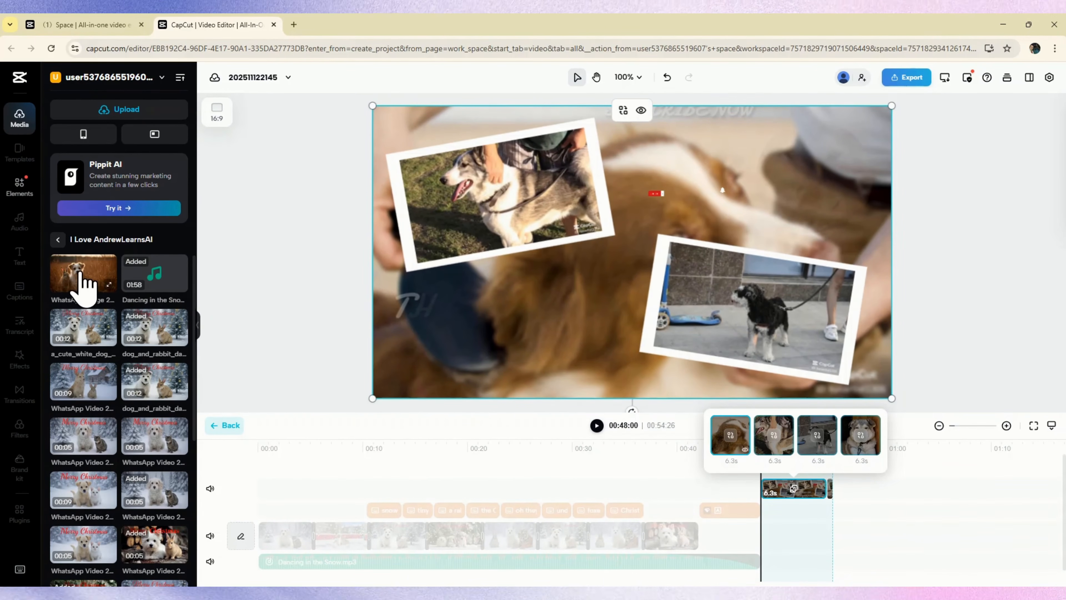
pyautogui.moveTo(83, 285); pyautogui.dragTo(532, 368)
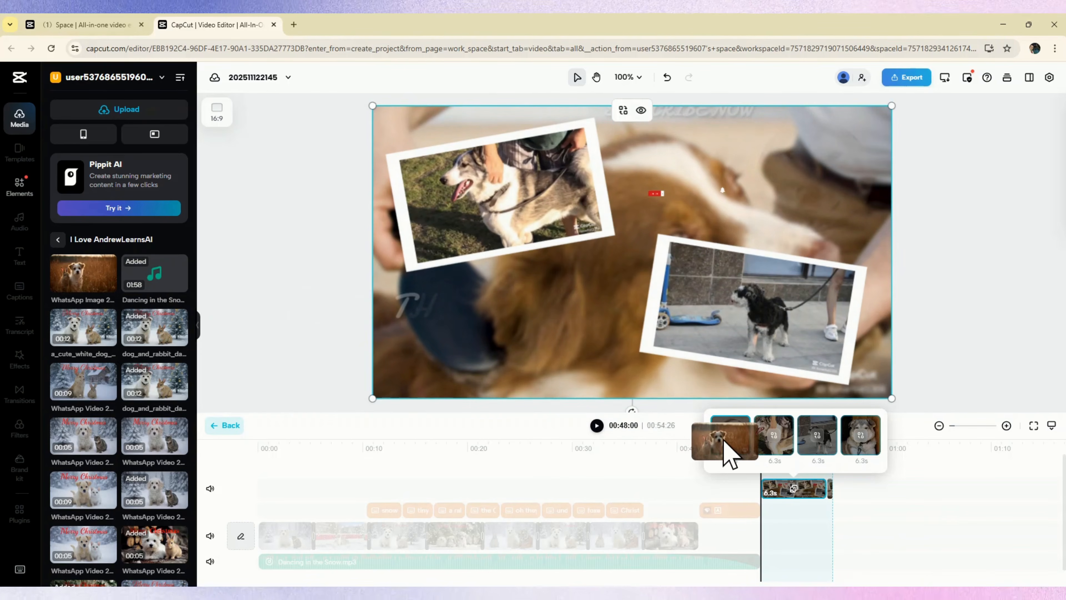
pyautogui.click(731, 437)
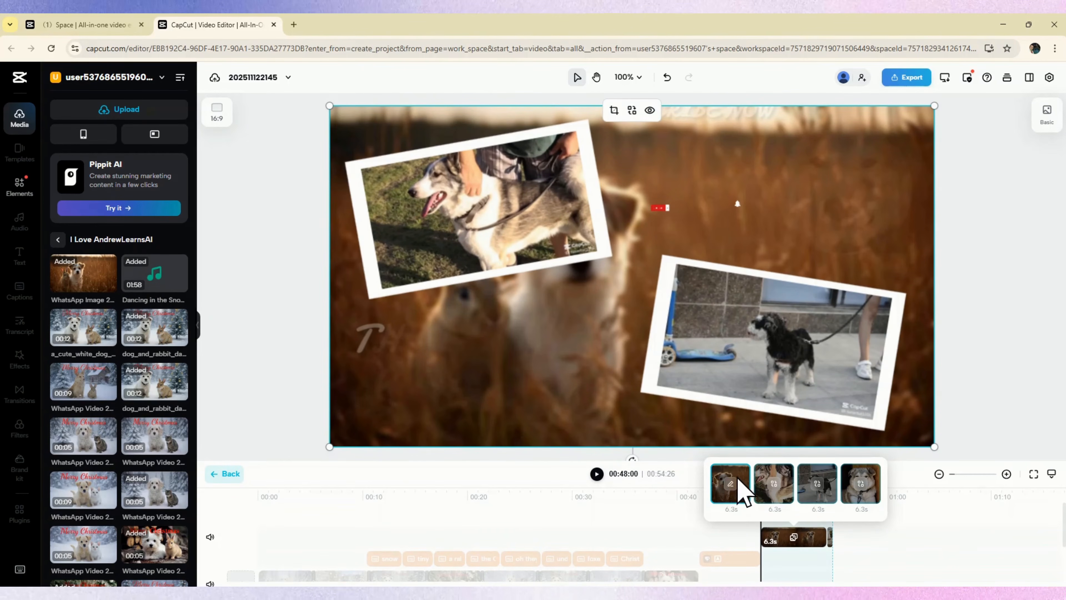
pyautogui.hotkey('ctrl', 'z')
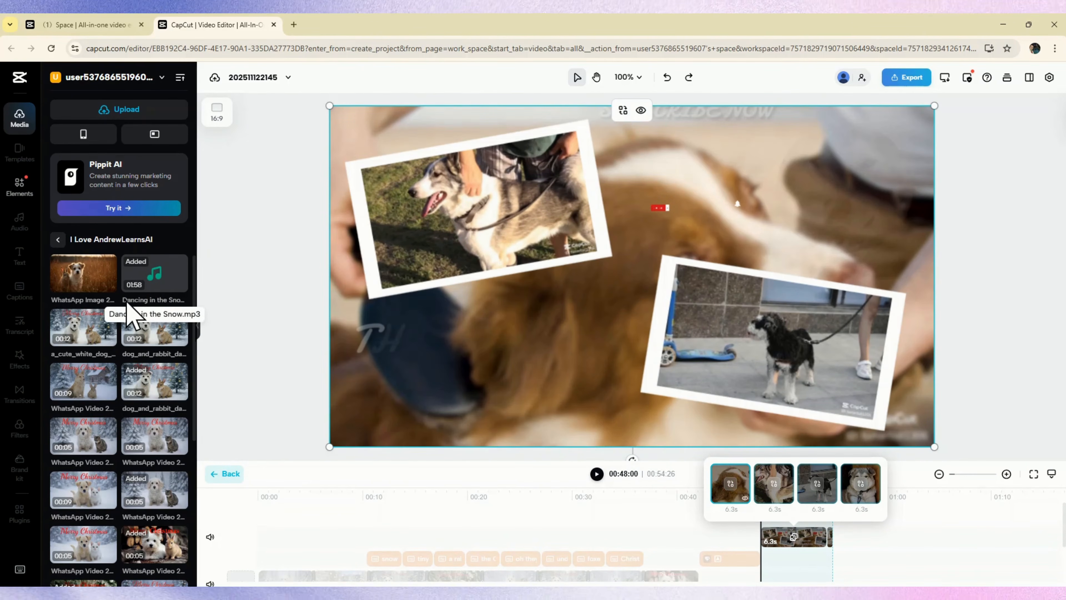
# Replace the end screen's upper framed photo with the brown-field dog-and-rabbit image and the lower one with the first dog_and_rabbit video.
pyautogui.moveTo(87, 279); pyautogui.dragTo(489, 235)
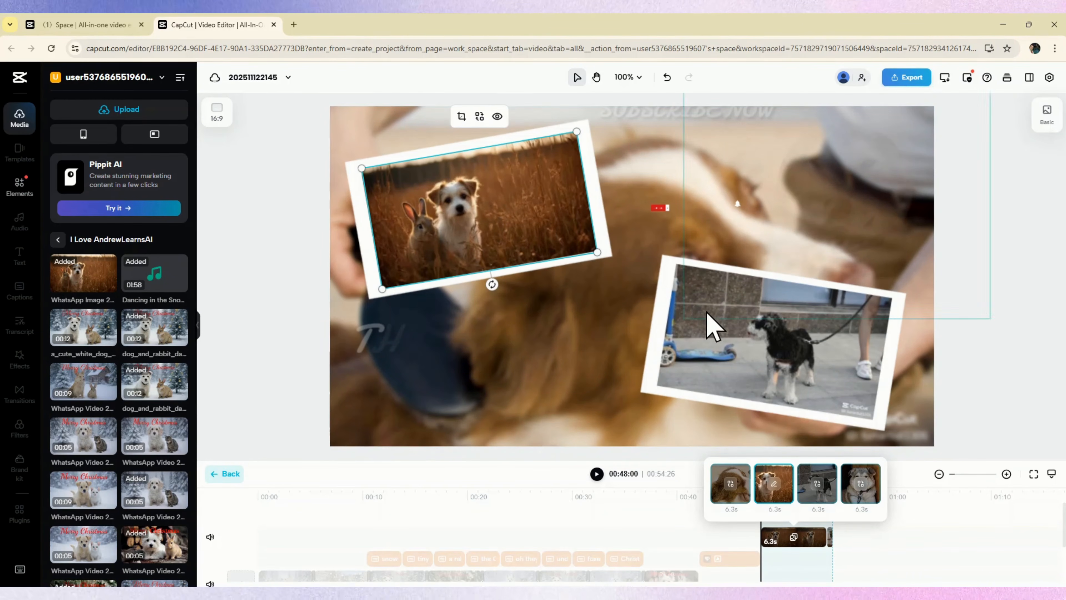
pyautogui.moveTo(154, 327); pyautogui.dragTo(787, 362)
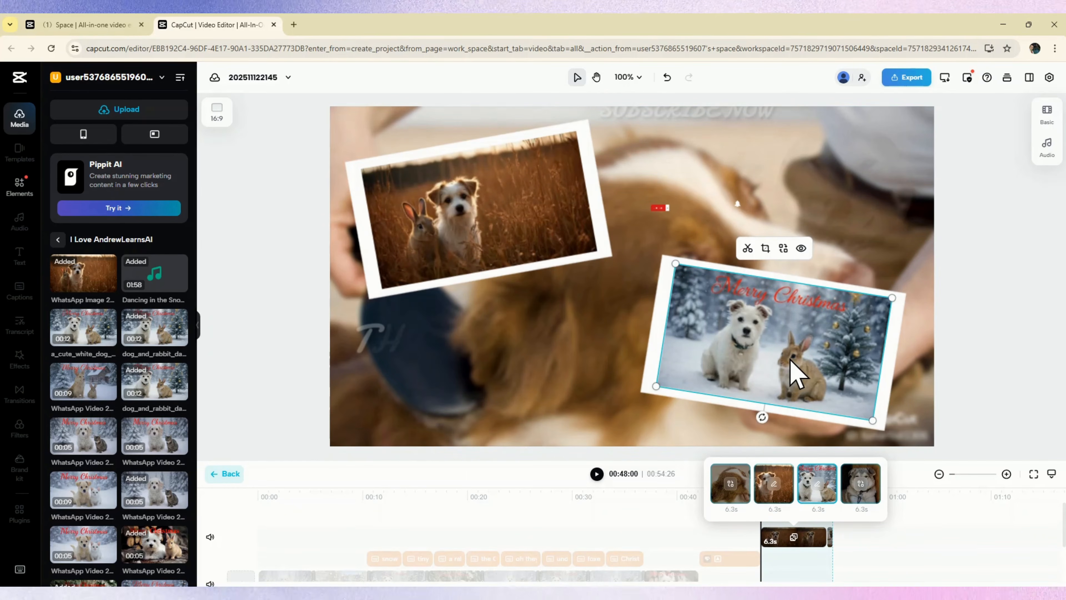
pyautogui.click(833, 517)
# Play the video from about 00:45 to check the edited end screen.
pyautogui.moveTo(833, 517); pyautogui.dragTo(743, 519)
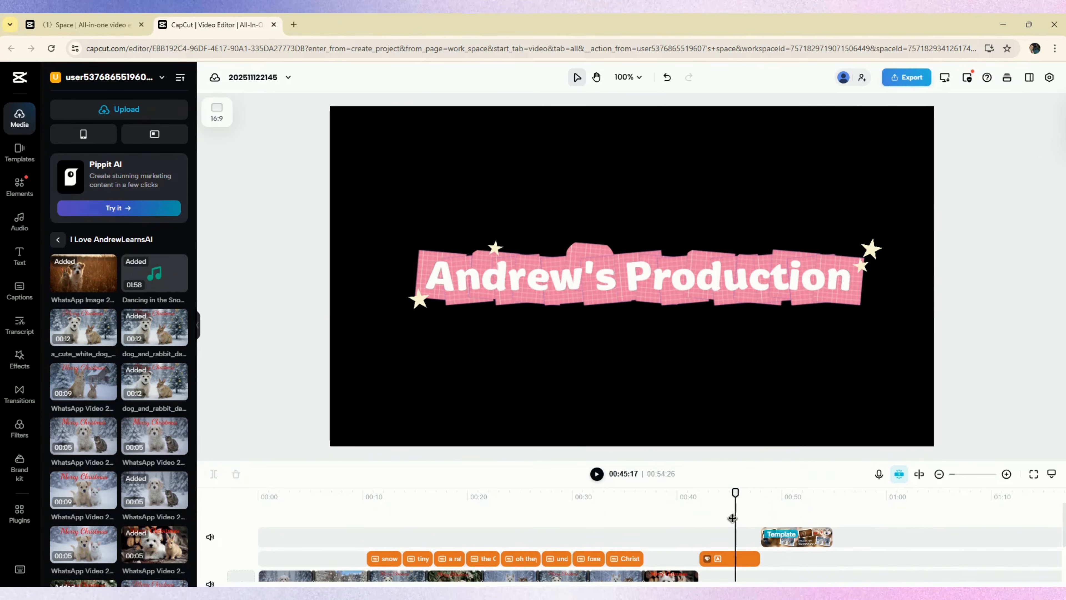
pyautogui.click(596, 474)
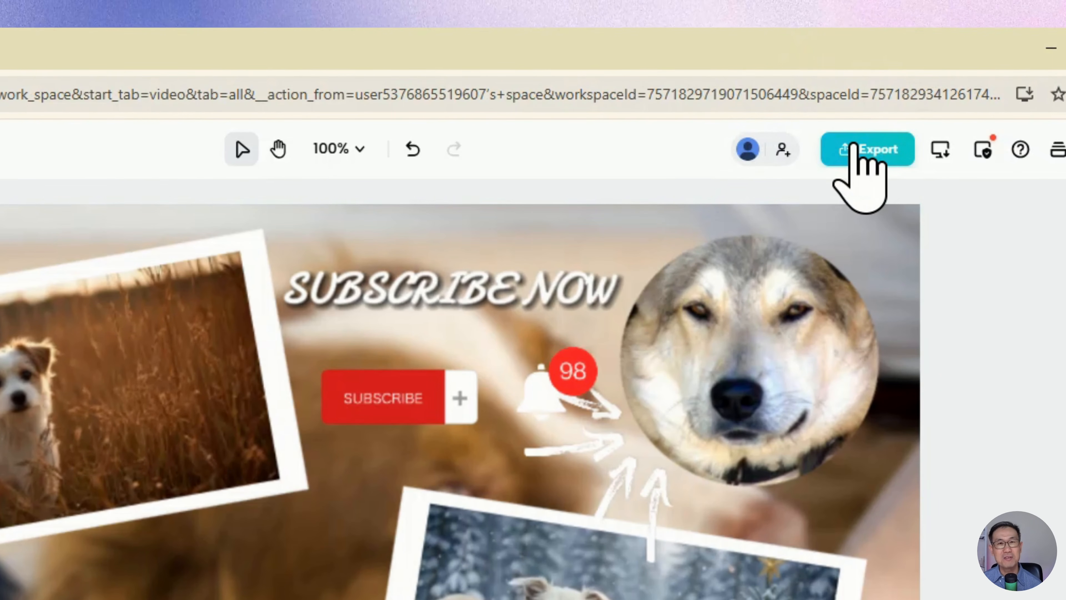
# Locate the Pro text template listed in the download export settings and delete that credit text from the timeline.
pyautogui.click(856, 149)
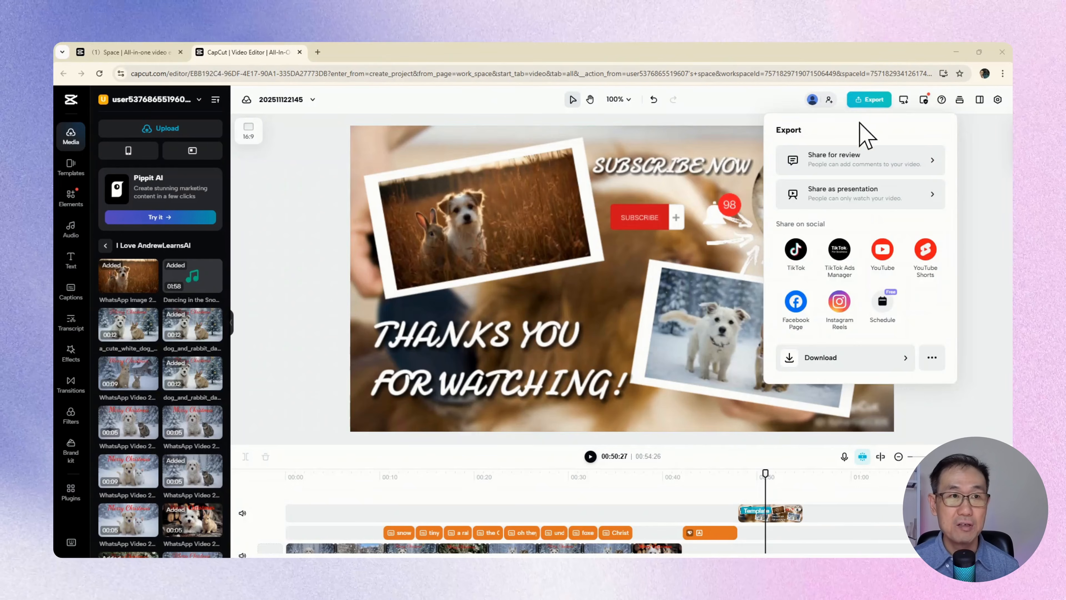
pyautogui.click(861, 358)
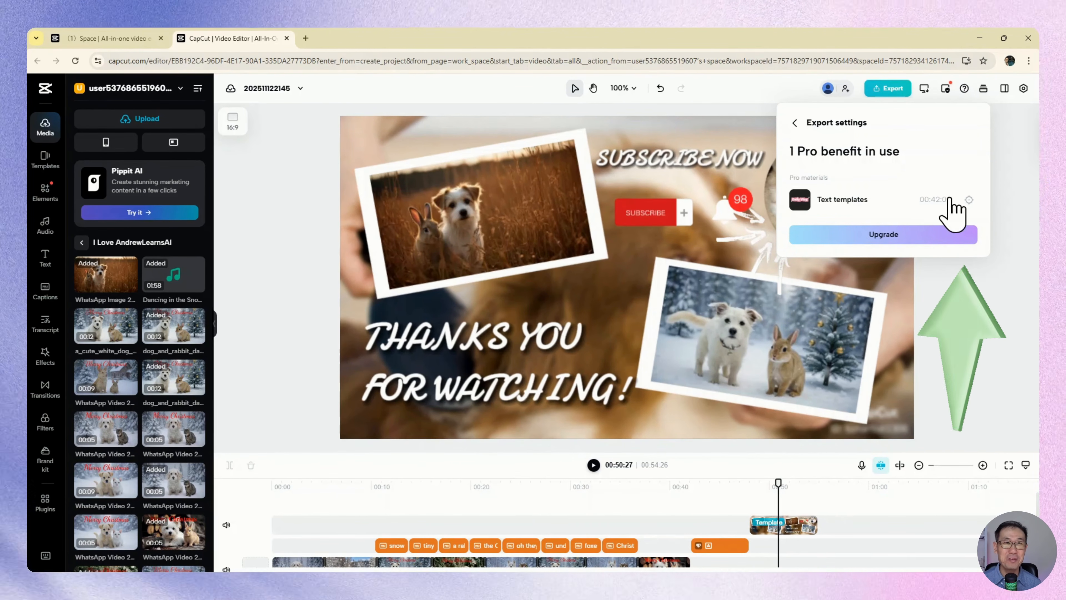
pyautogui.click(969, 200)
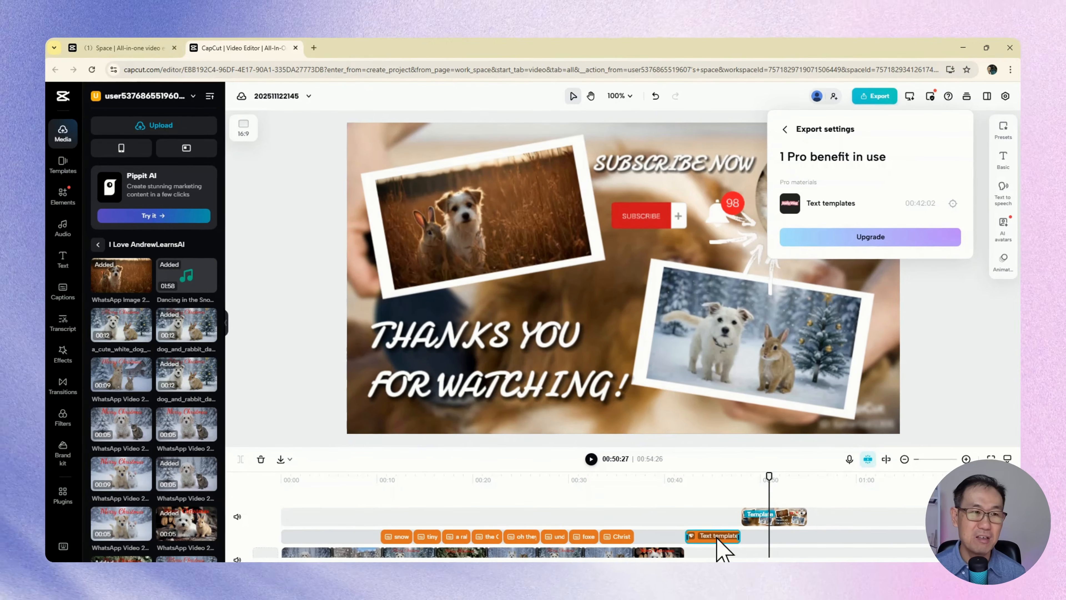
pyautogui.click(724, 548)
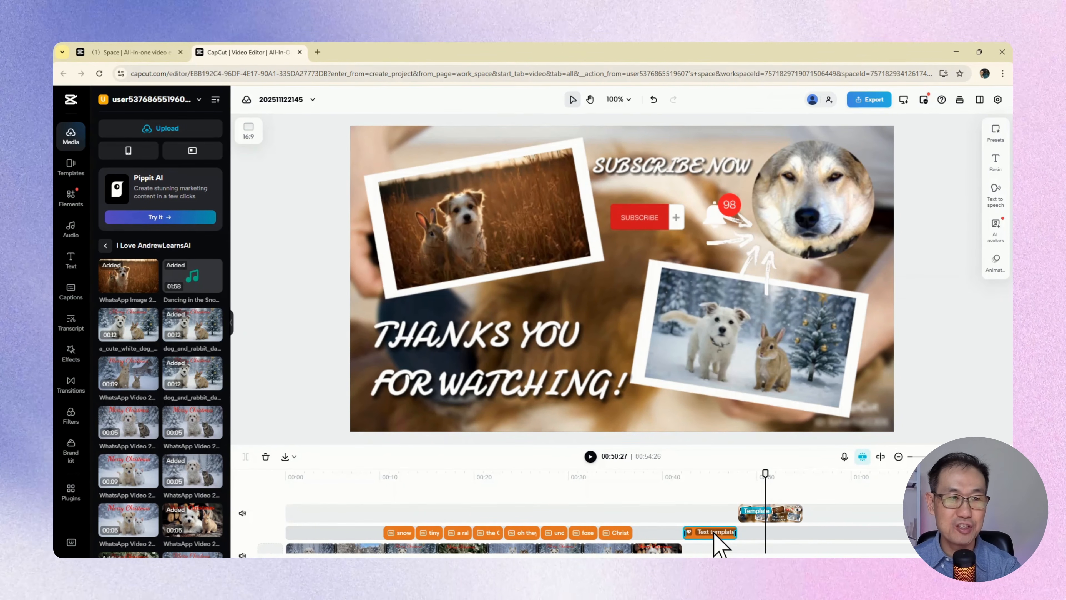
pyautogui.press('Delete')
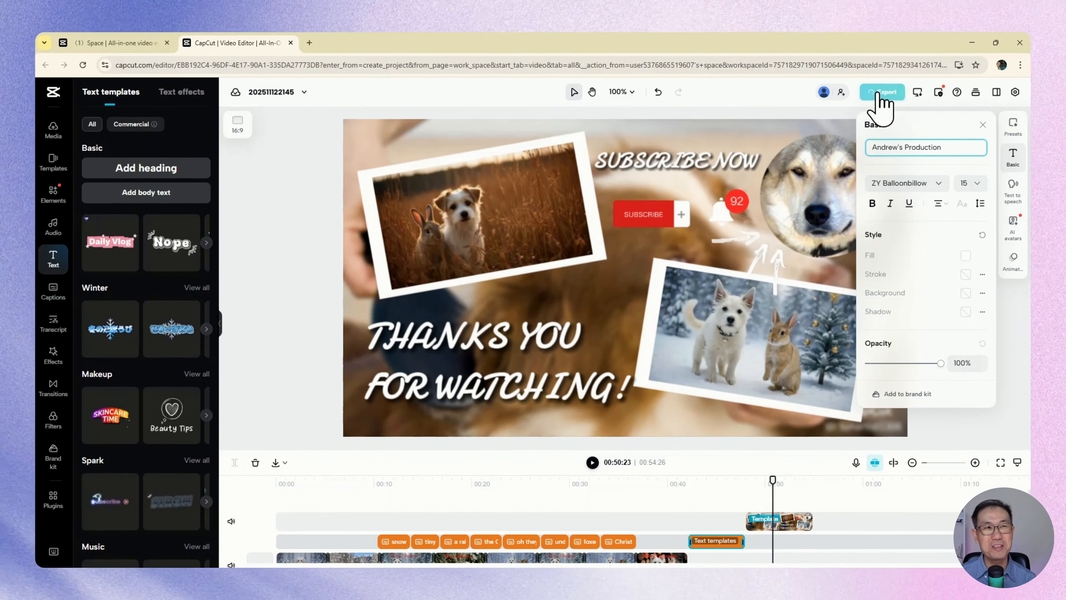
# Export the video for download as a 4k MP4 at recommended quality and 30fps.
pyautogui.click(868, 100)
pyautogui.click(851, 366)
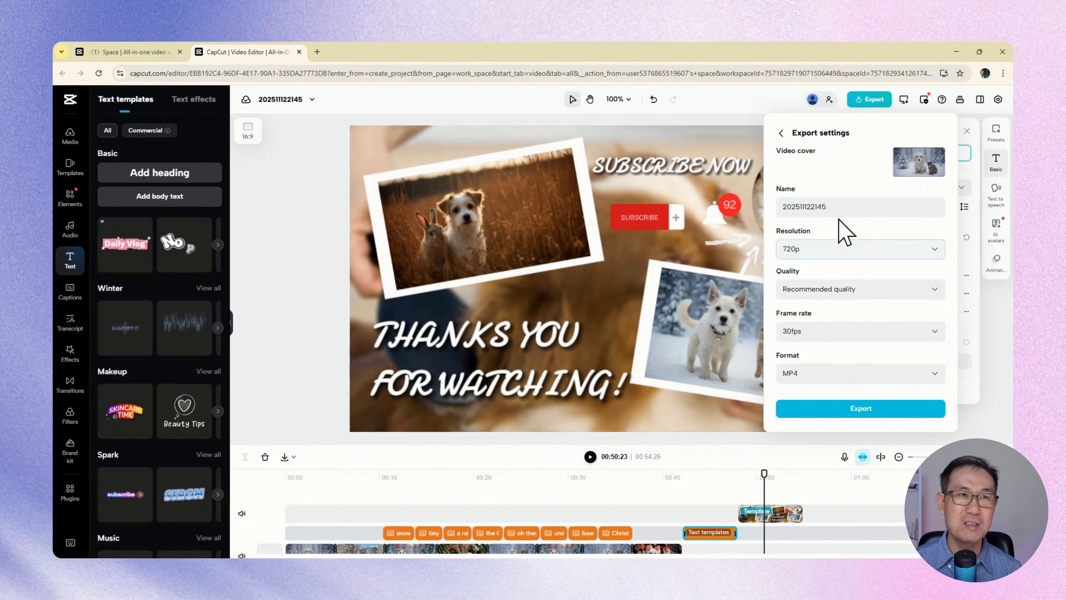
pyautogui.doubleClick(810, 201)
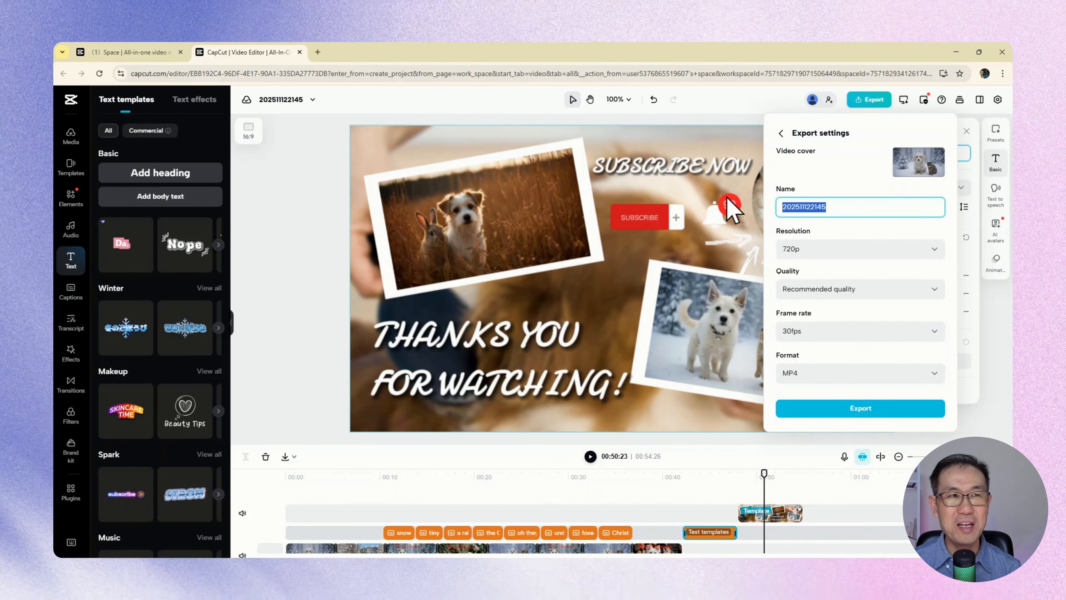
pyautogui.click(835, 258)
pyautogui.click(834, 258)
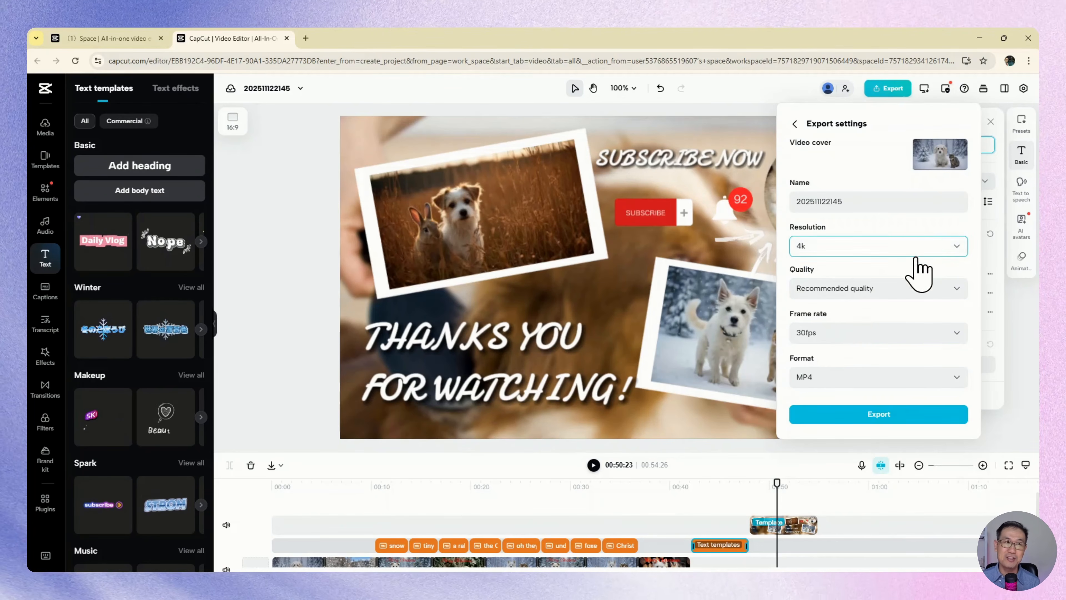
pyautogui.click(860, 416)
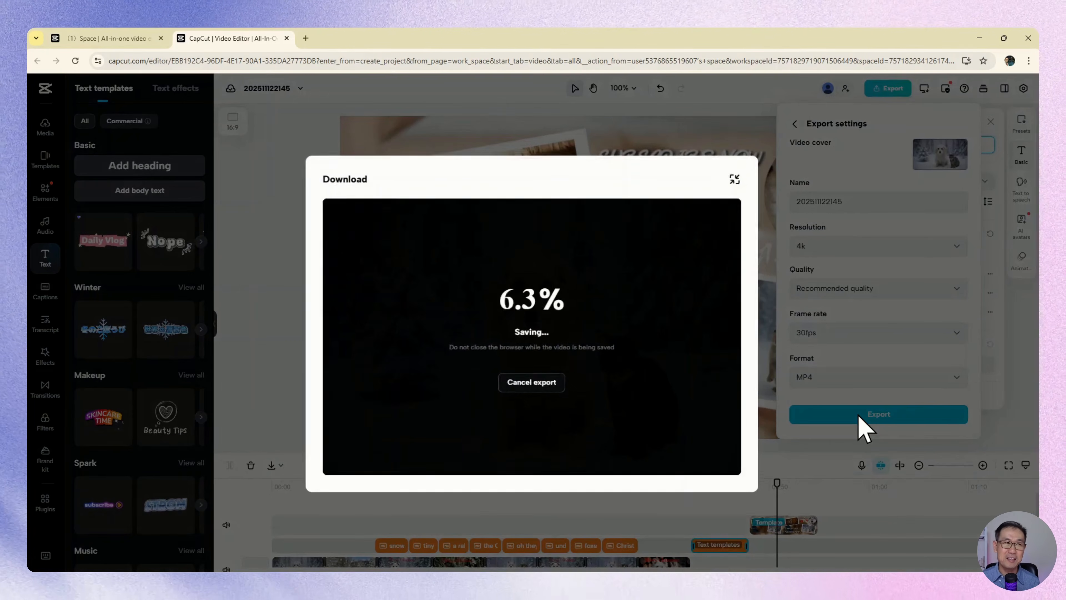